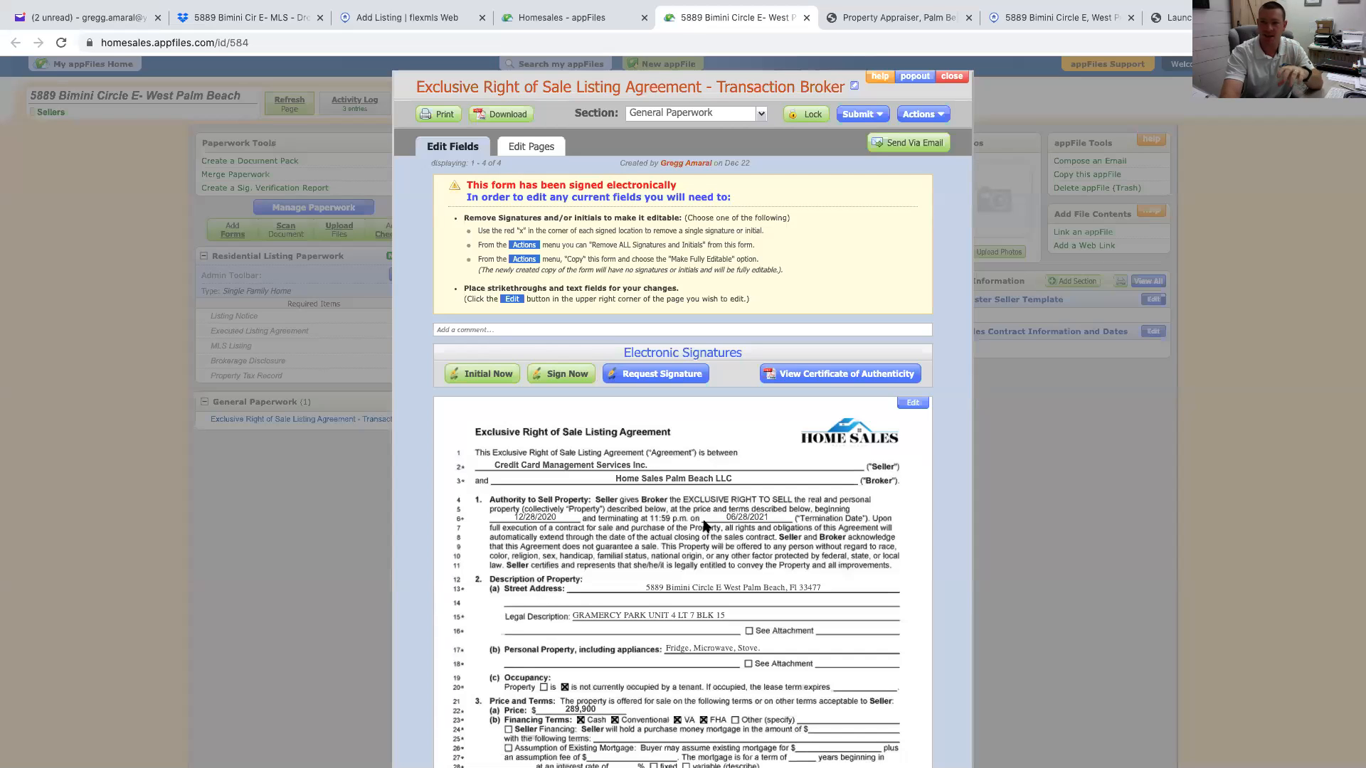
pyautogui.scroll(-1, 634, 690)
pyautogui.scroll(1, 634, 690)
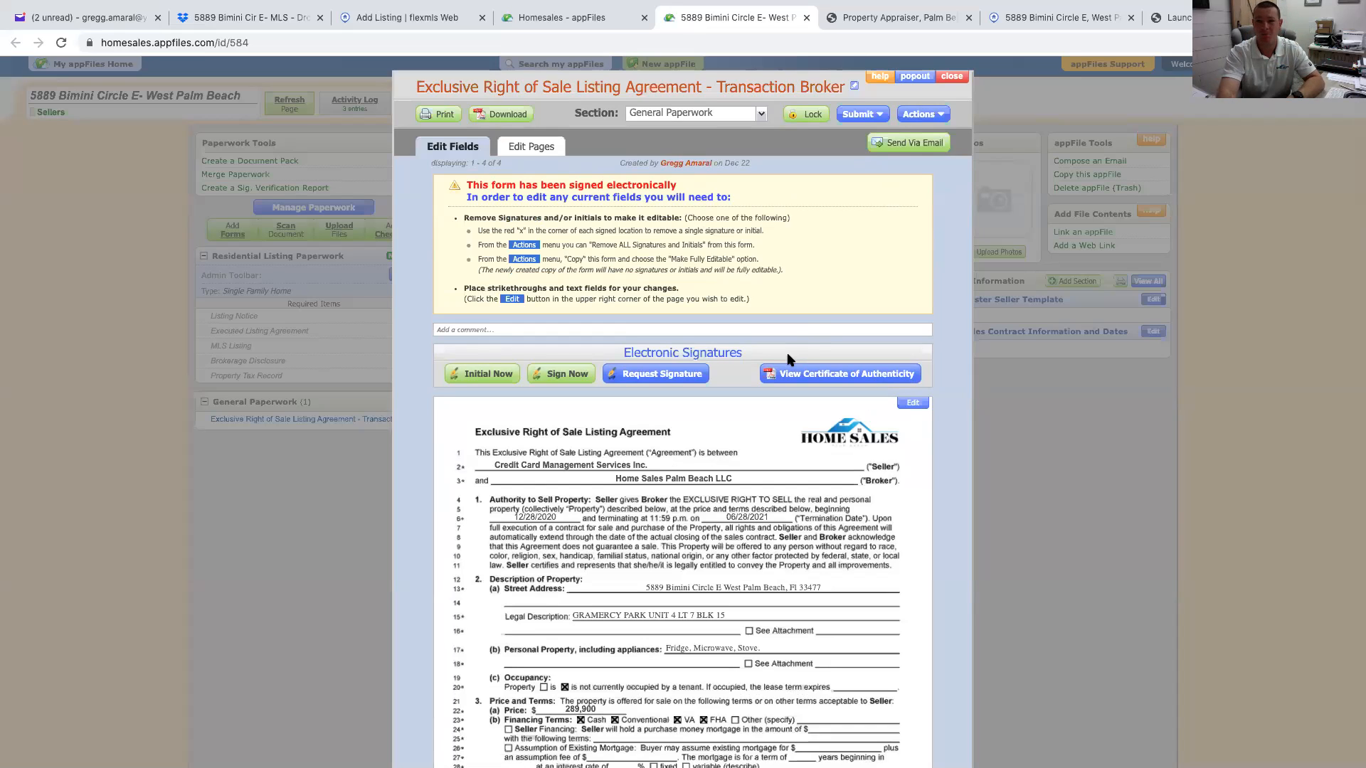
pyautogui.click(852, 23)
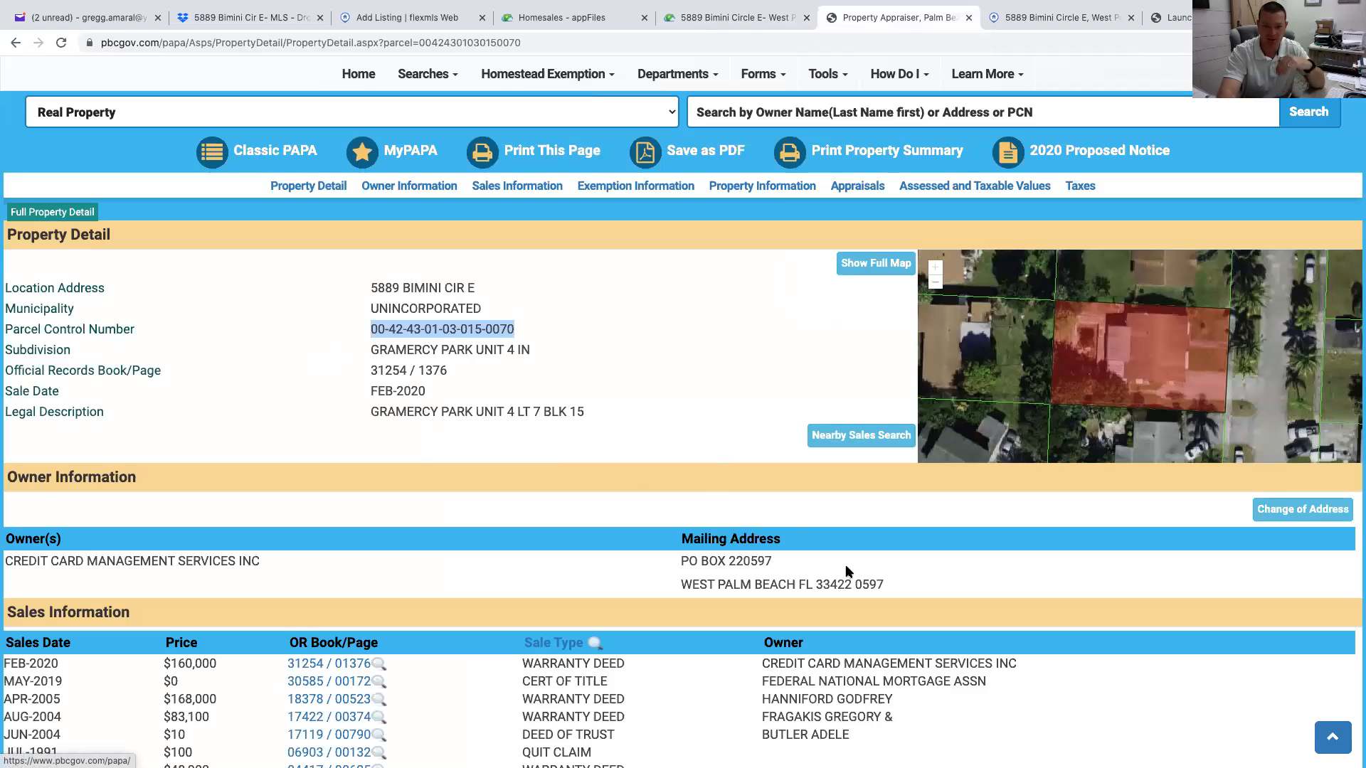
pyautogui.scroll(-7, 775, 561)
pyautogui.scroll(10, 776, 560)
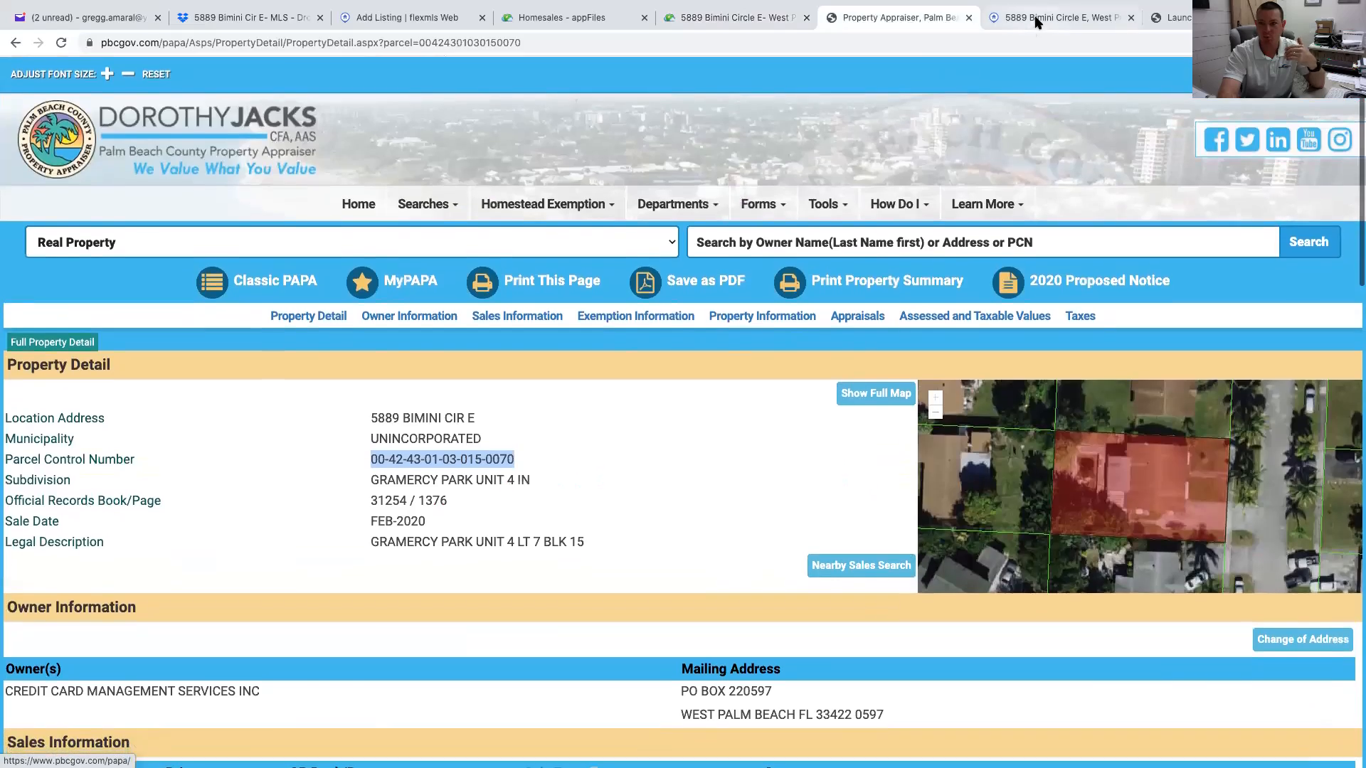
pyautogui.click(1040, 16)
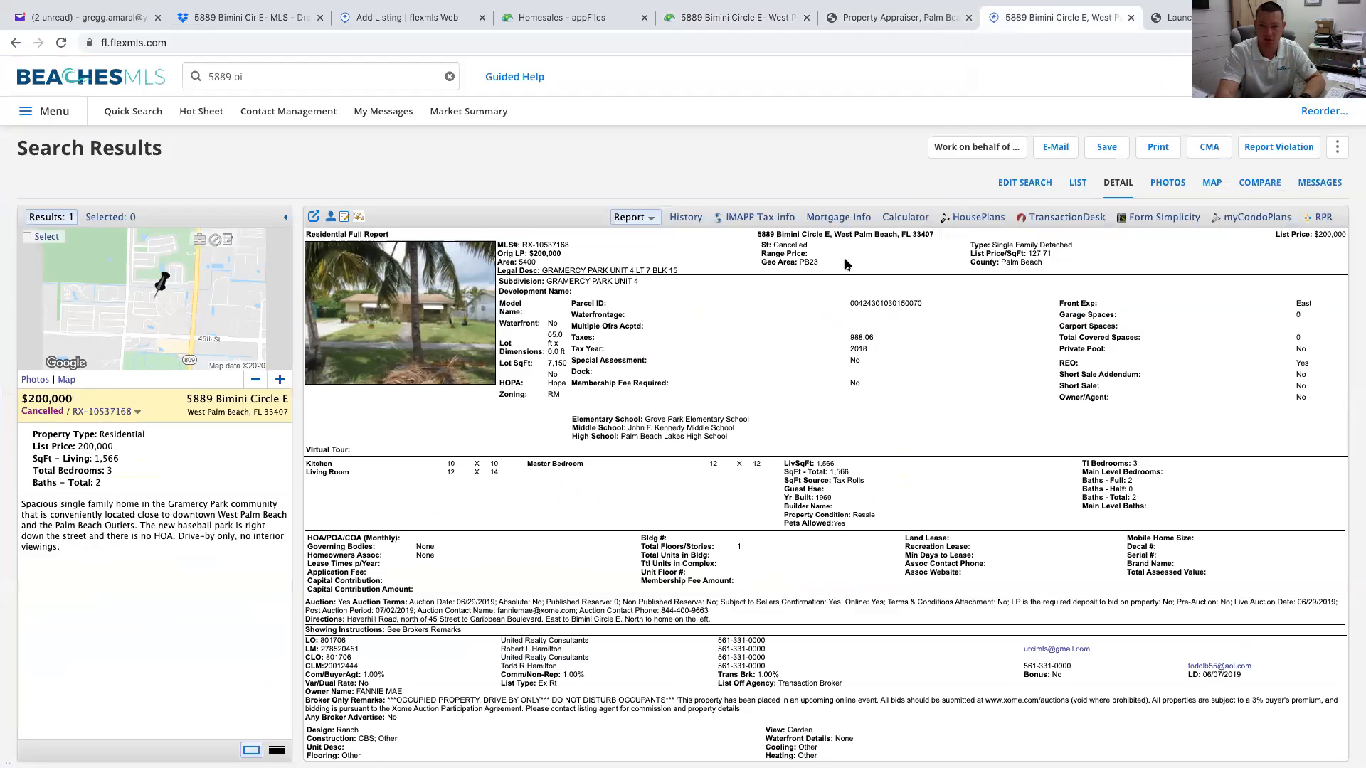
pyautogui.scroll(-1, 782, 265)
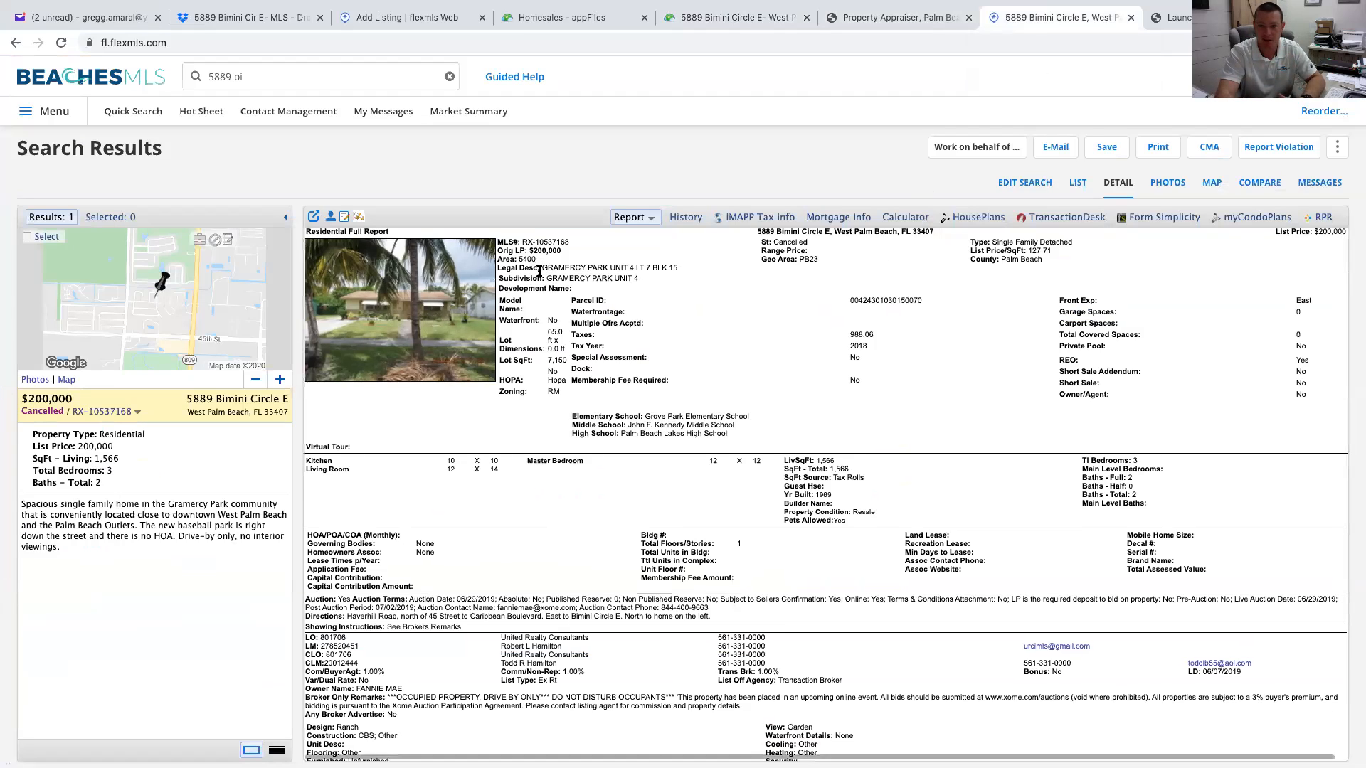
pyautogui.moveTo(849, 301); pyautogui.dragTo(933, 307)
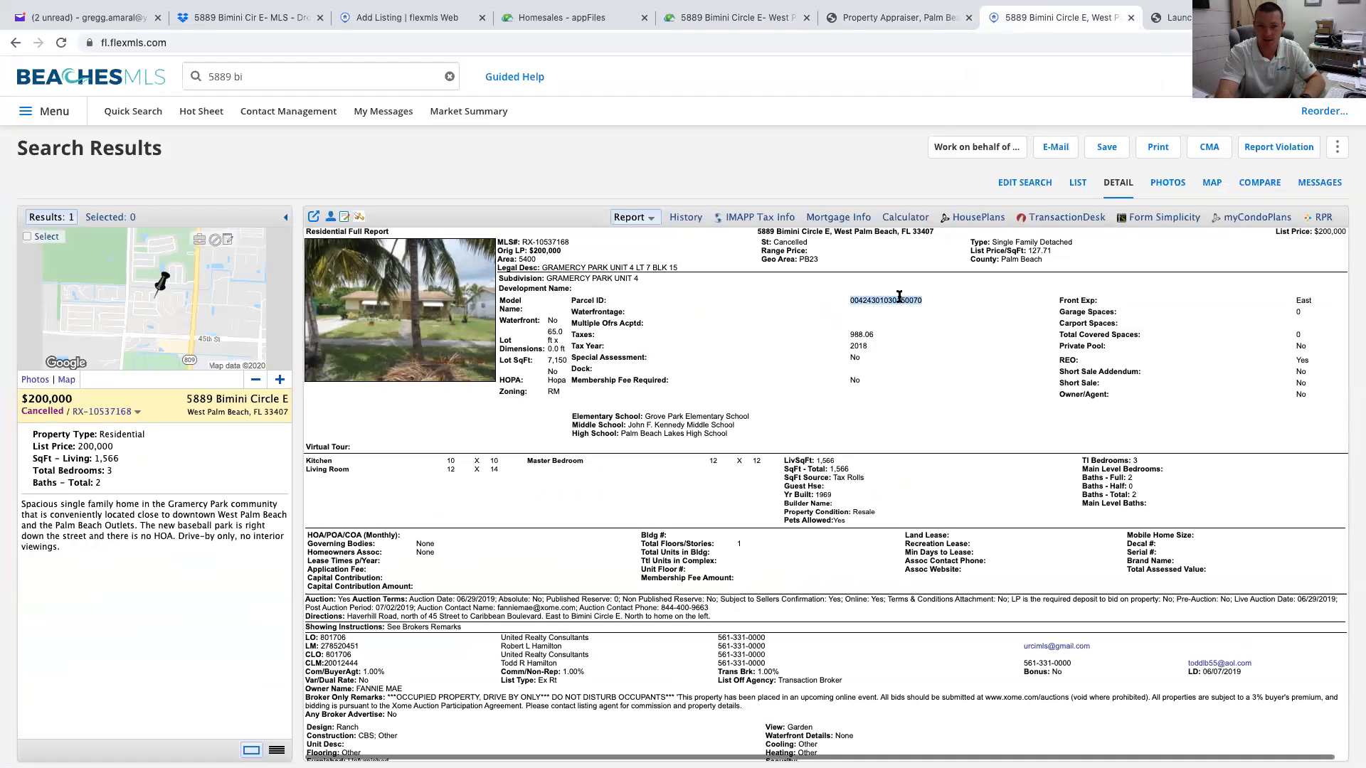
pyautogui.moveTo(538, 268)
pyautogui.mouseDown()
pyautogui.moveTo(650, 268)
pyautogui.moveTo(521, 257)
pyautogui.mouseUp()
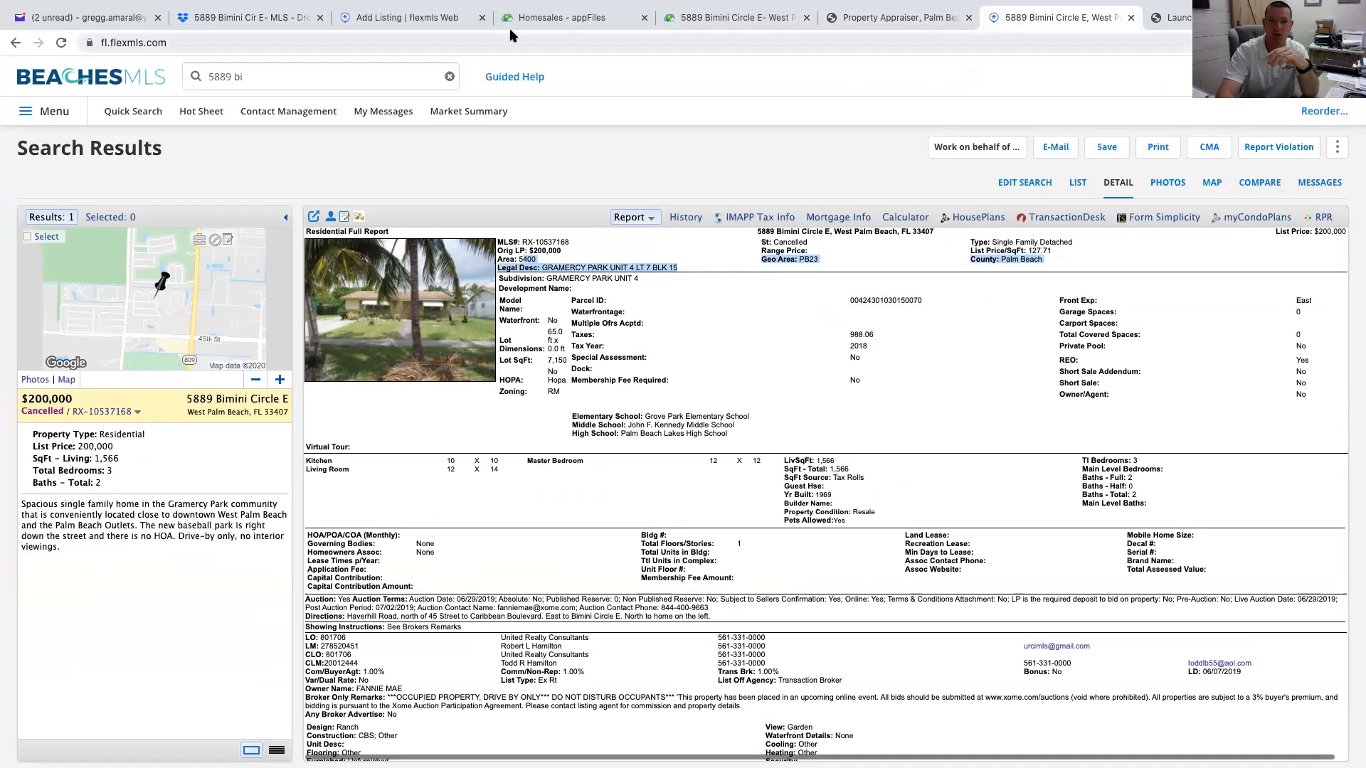
# Bring up the in-progress Add Listing – Residential form, opening and closing the functions Menu twice
pyautogui.click(424, 18)
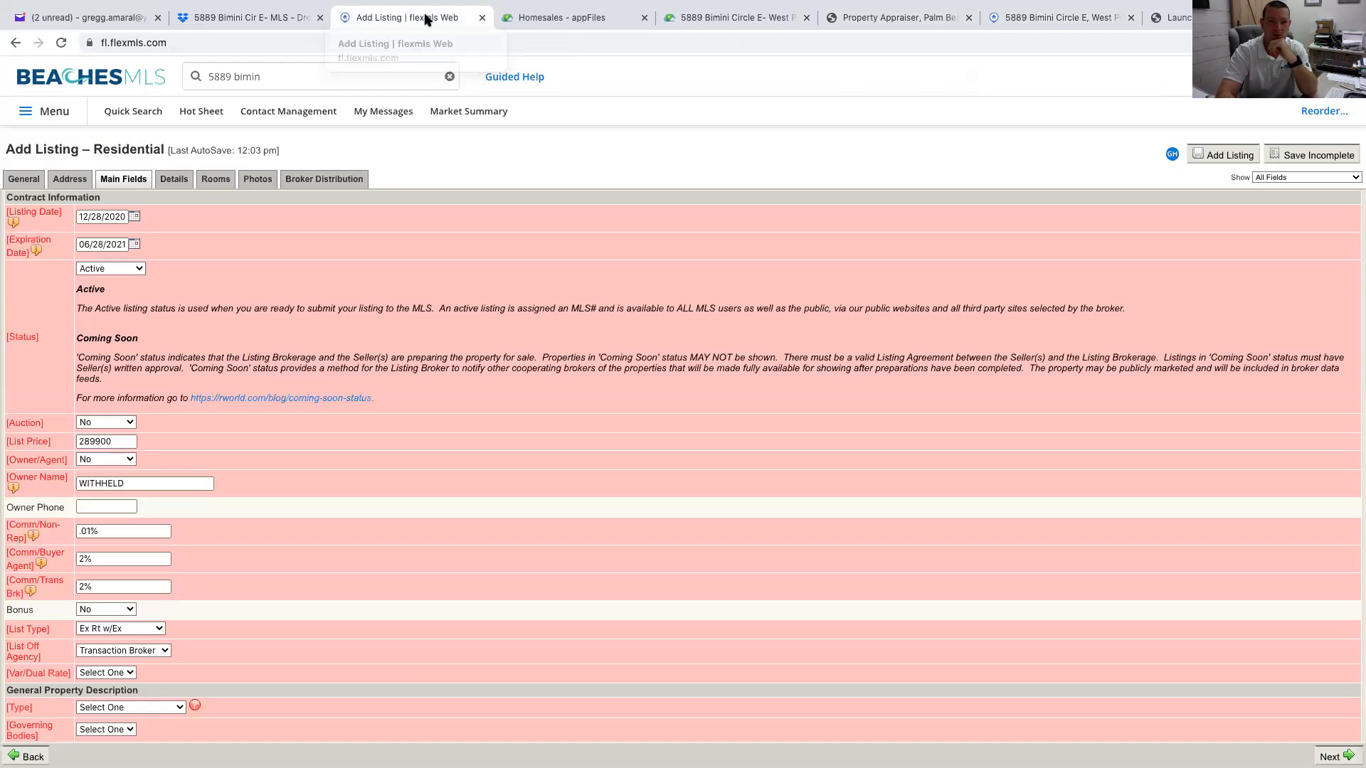
pyautogui.click(60, 112)
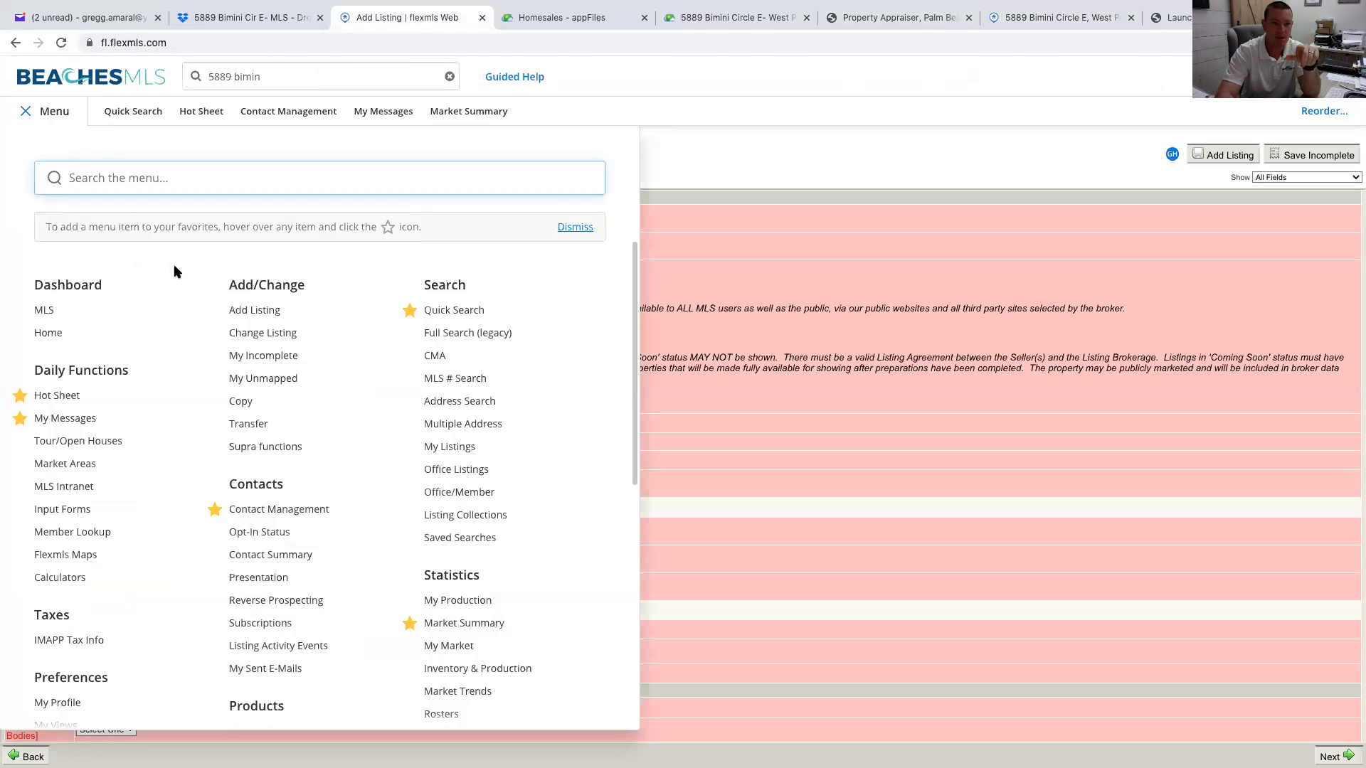
pyautogui.click(900, 142)
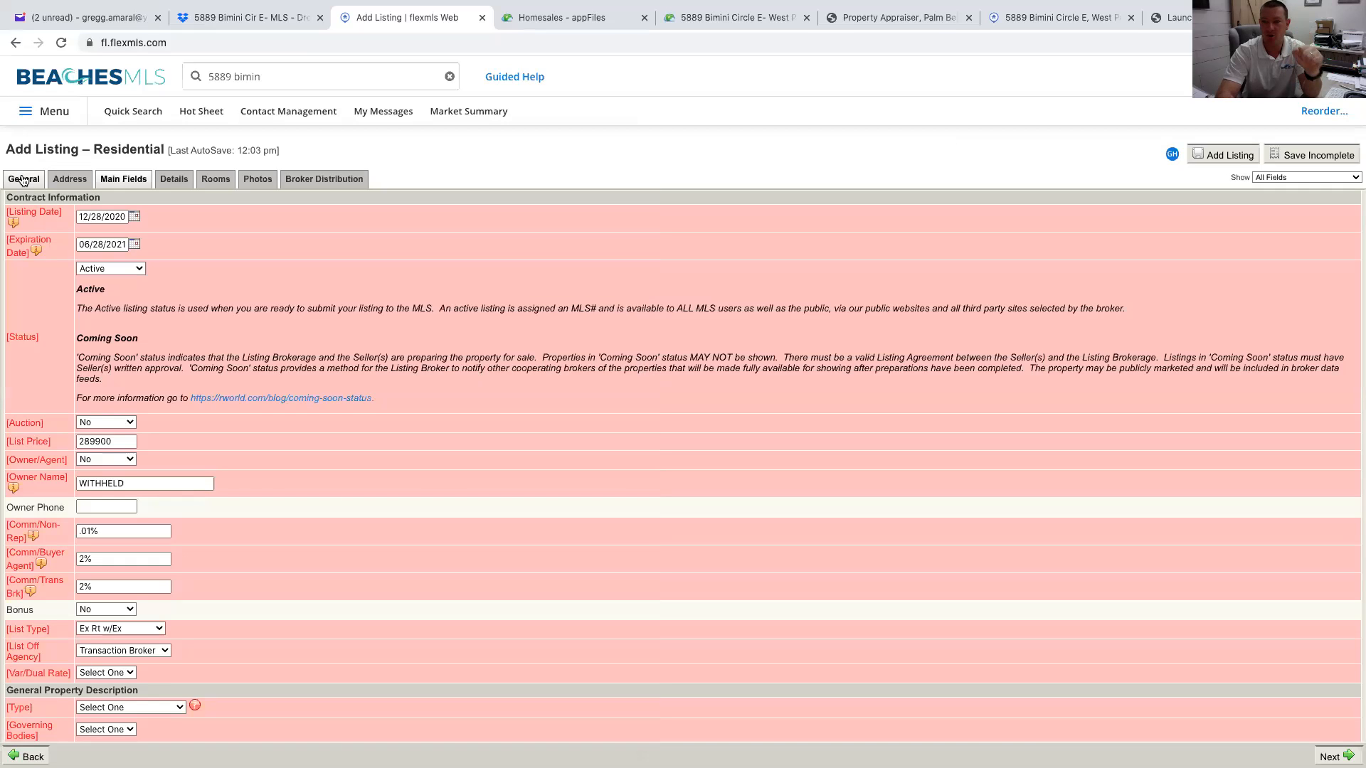
pyautogui.click(60, 115)
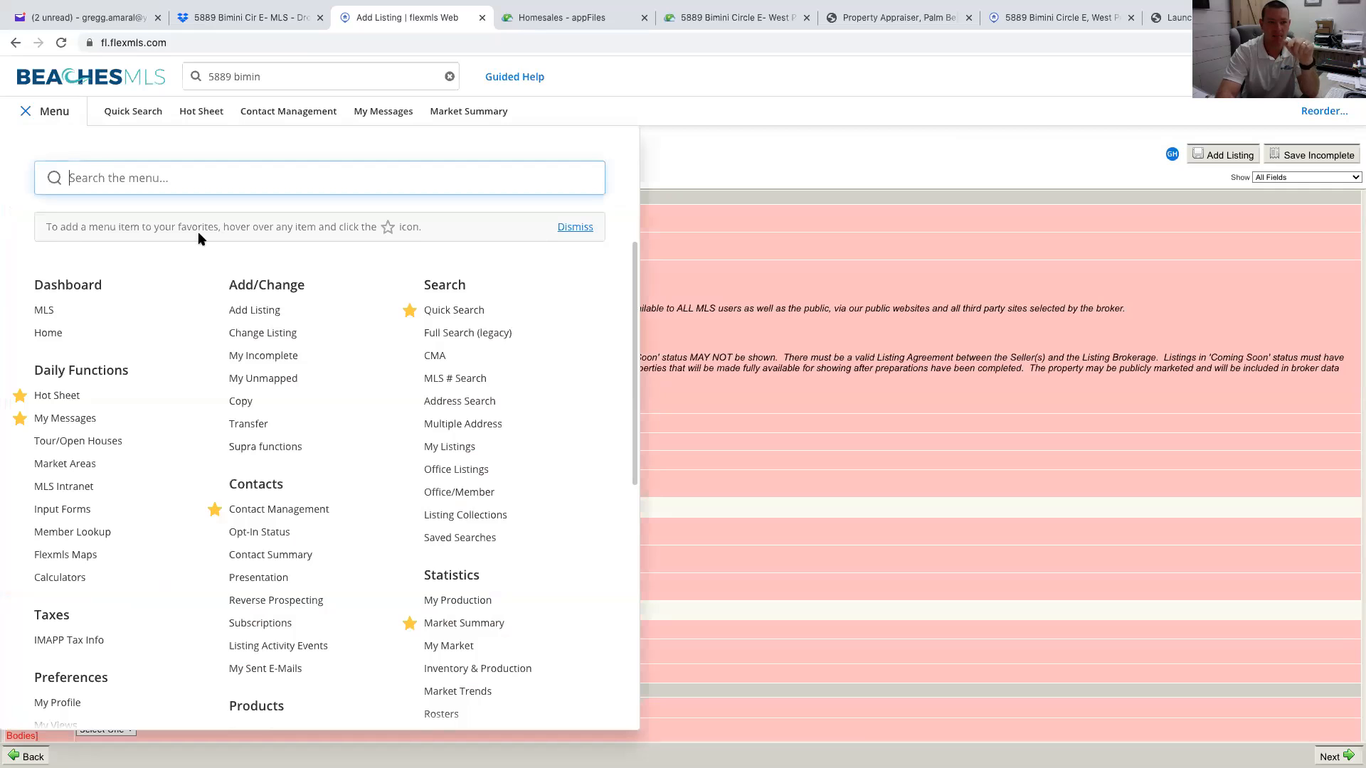
pyautogui.click(730, 150)
# Keep the property type as Residential, review the address details, then show Main Fields contract information
pyautogui.click(31, 184)
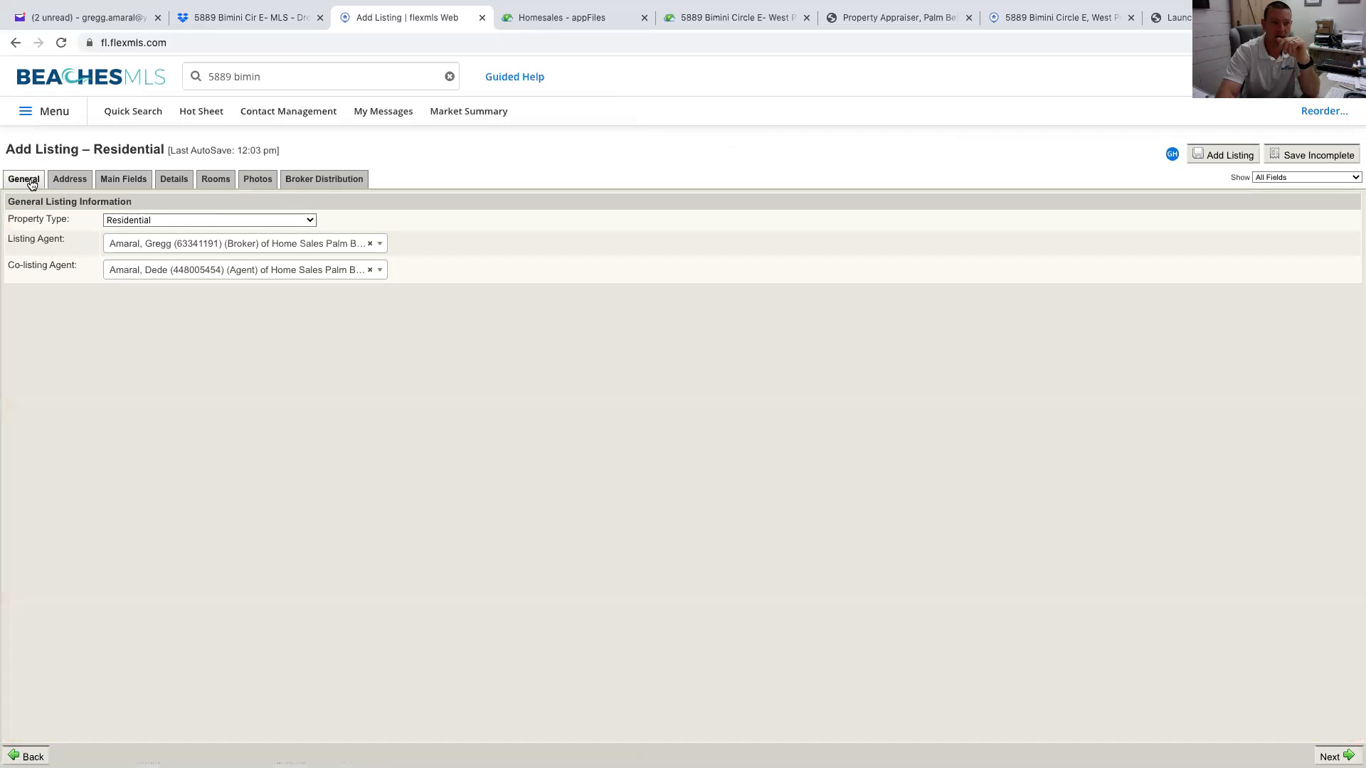
pyautogui.click(223, 221)
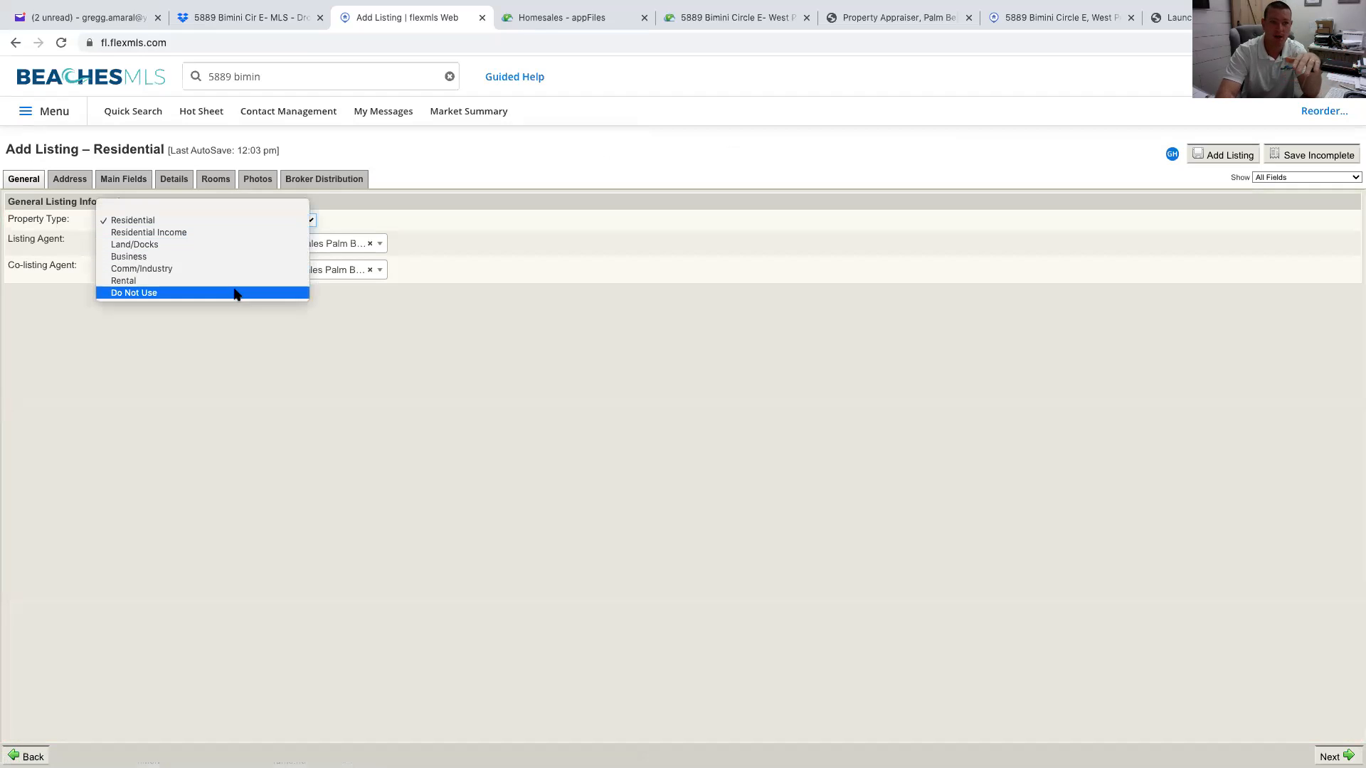
pyautogui.click(359, 298)
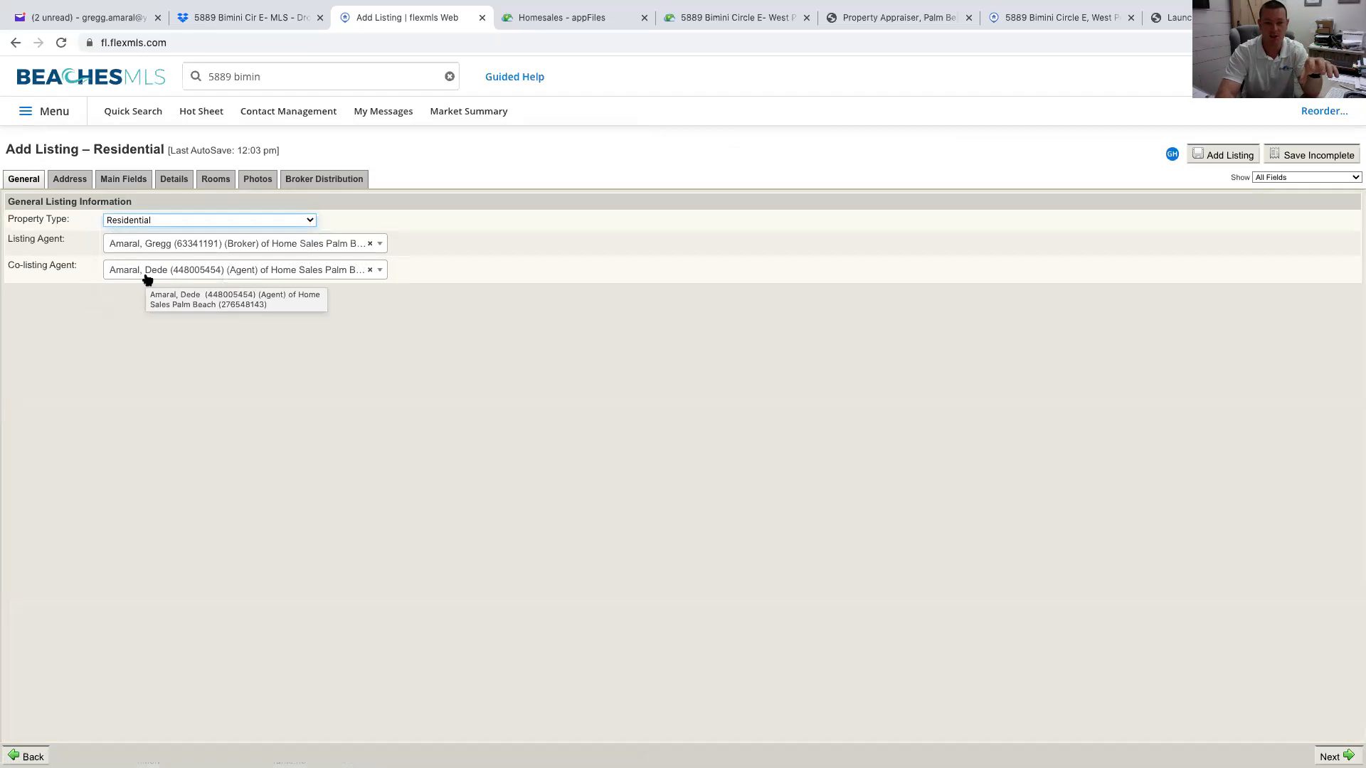
pyautogui.click(68, 180)
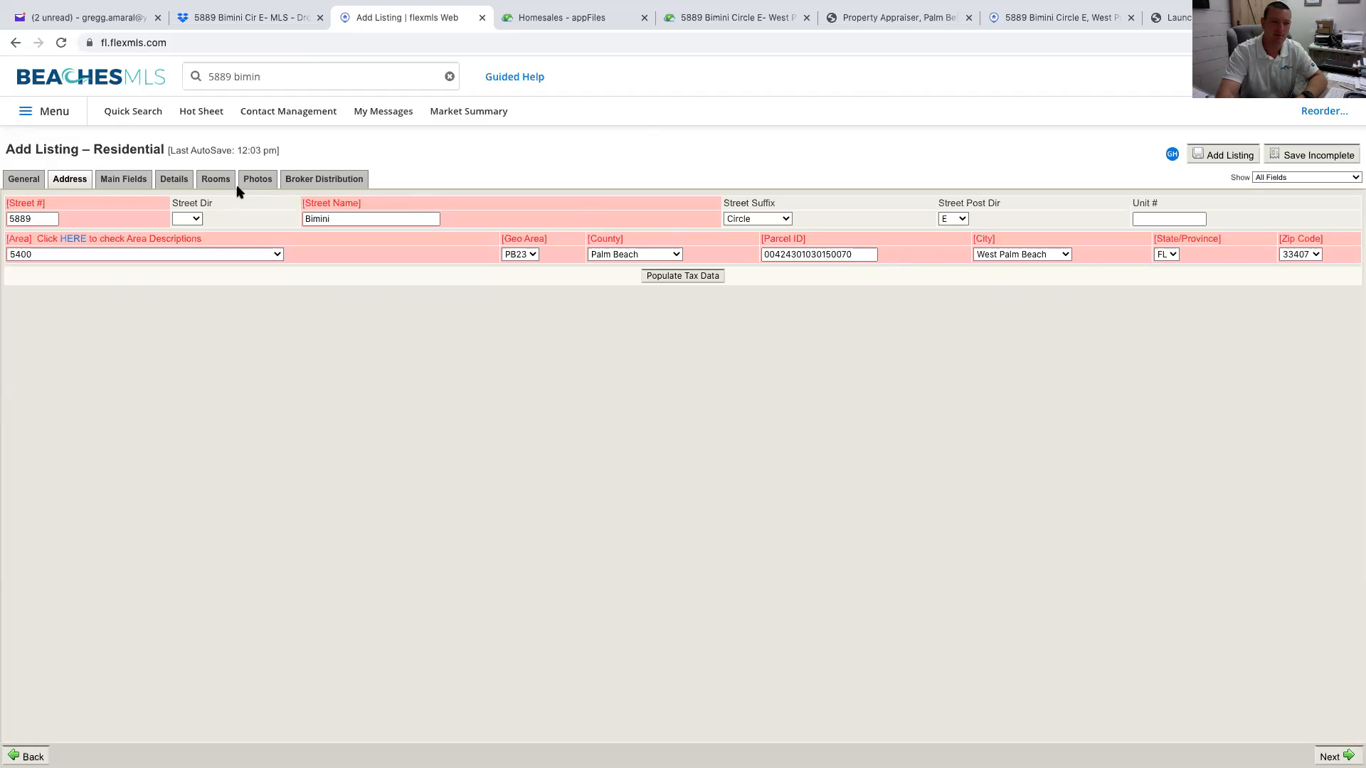
pyautogui.click(128, 180)
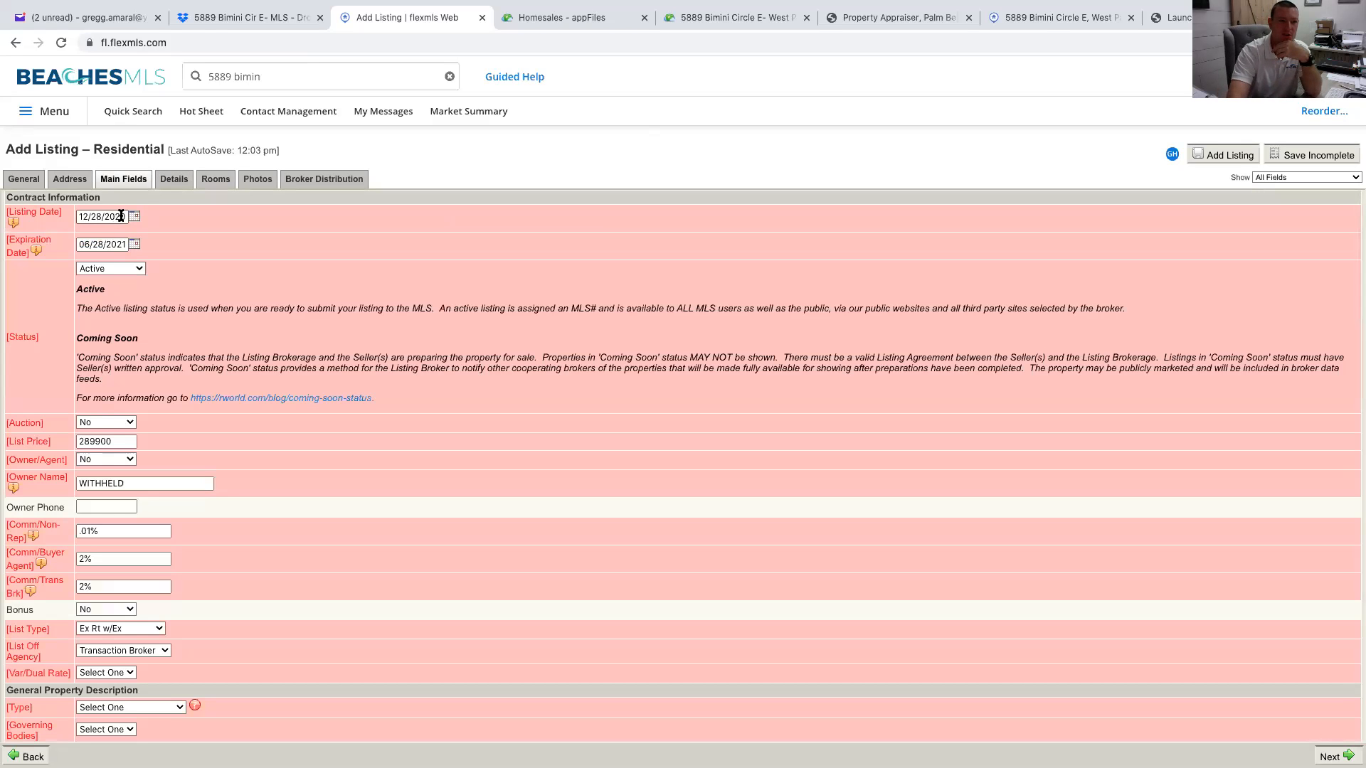
pyautogui.click(719, 15)
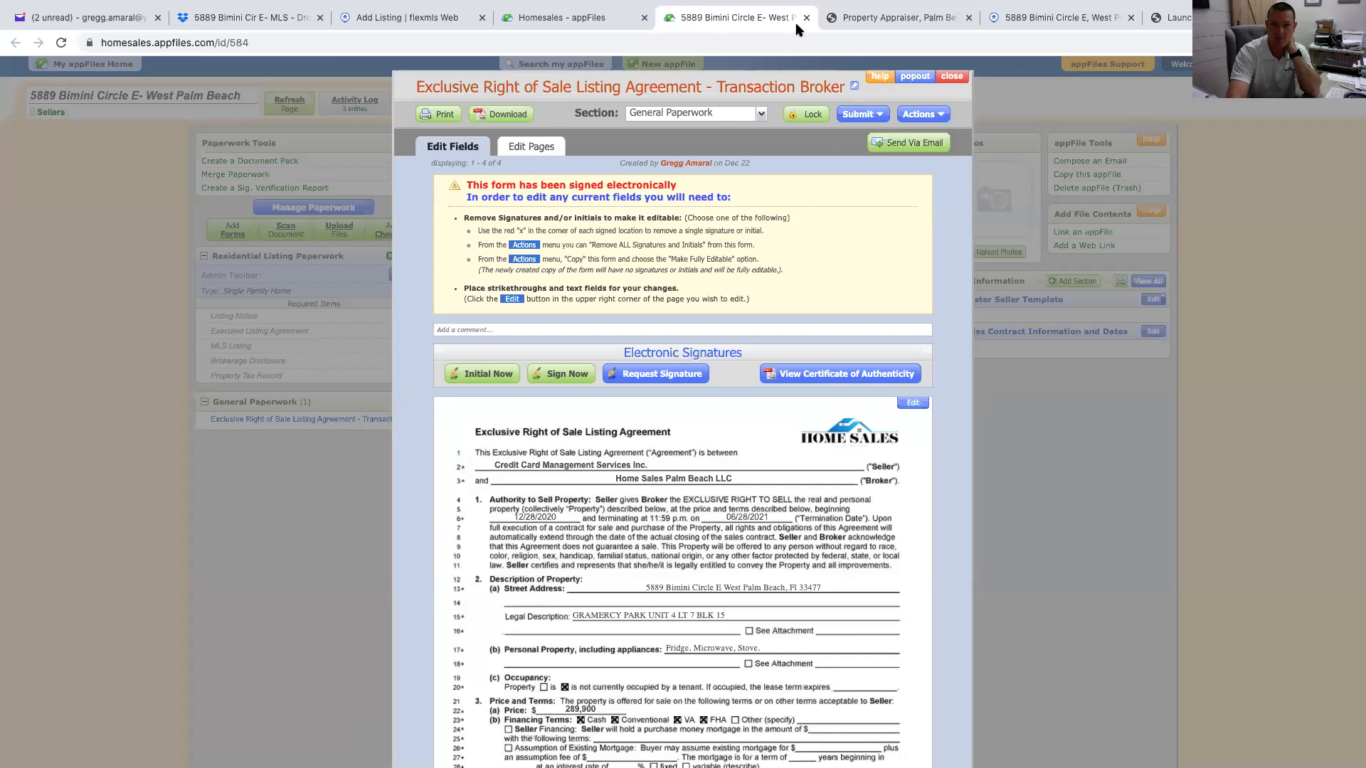
pyautogui.click(454, 27)
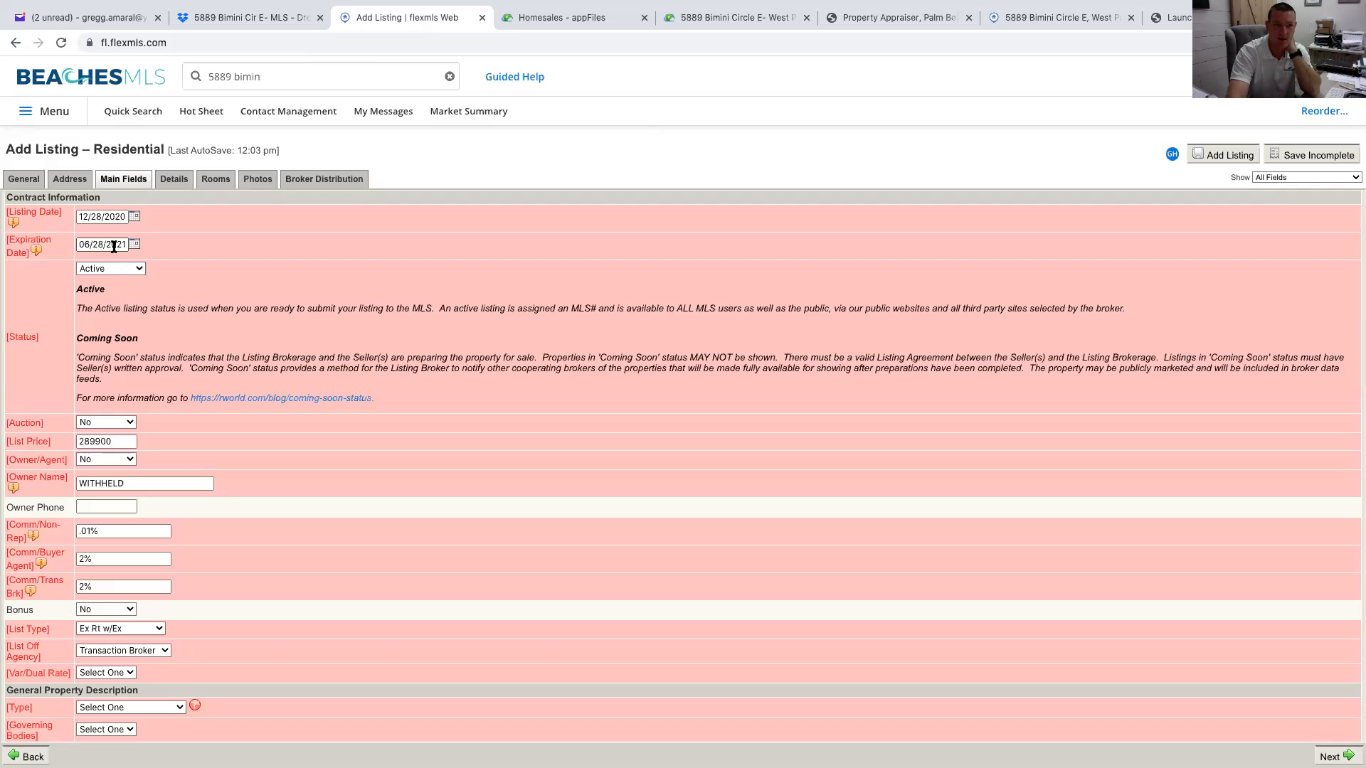
pyautogui.click(742, 18)
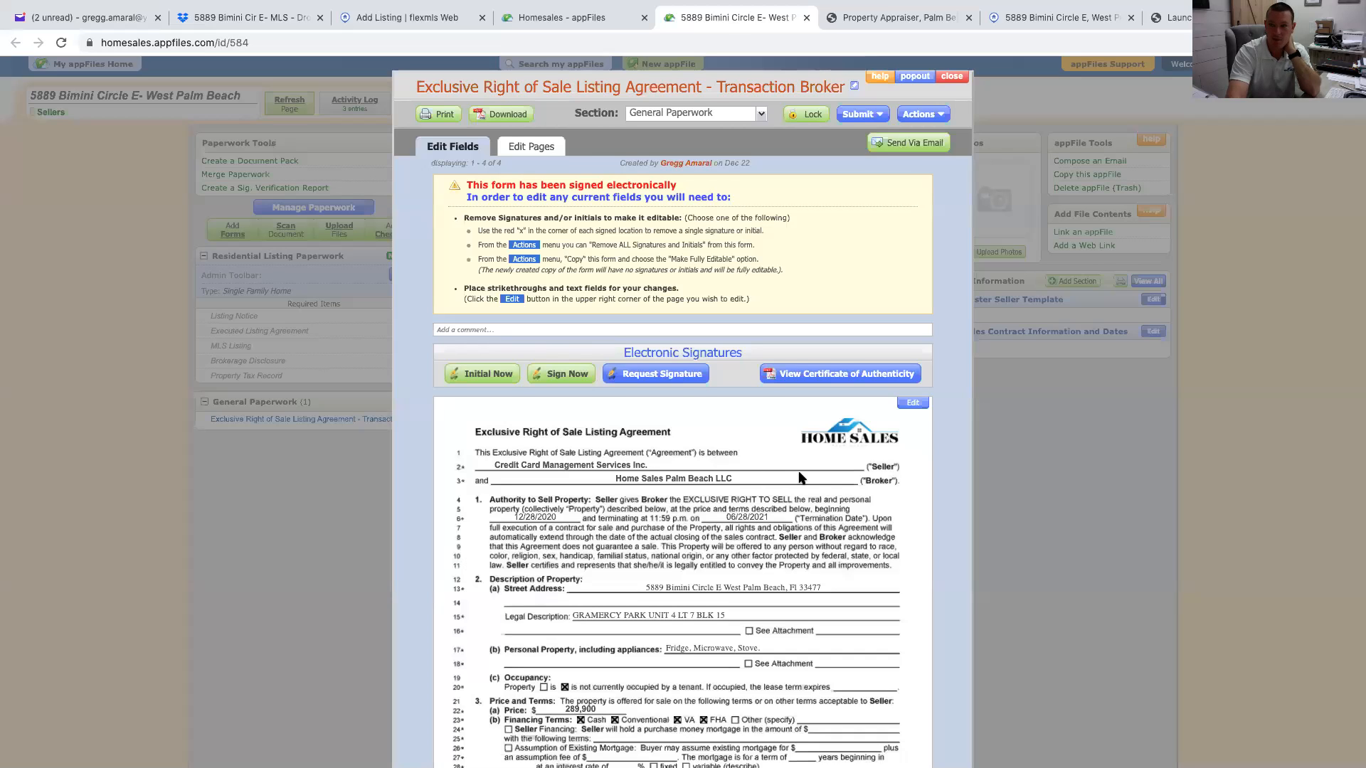
pyautogui.scroll(-1, 724, 123)
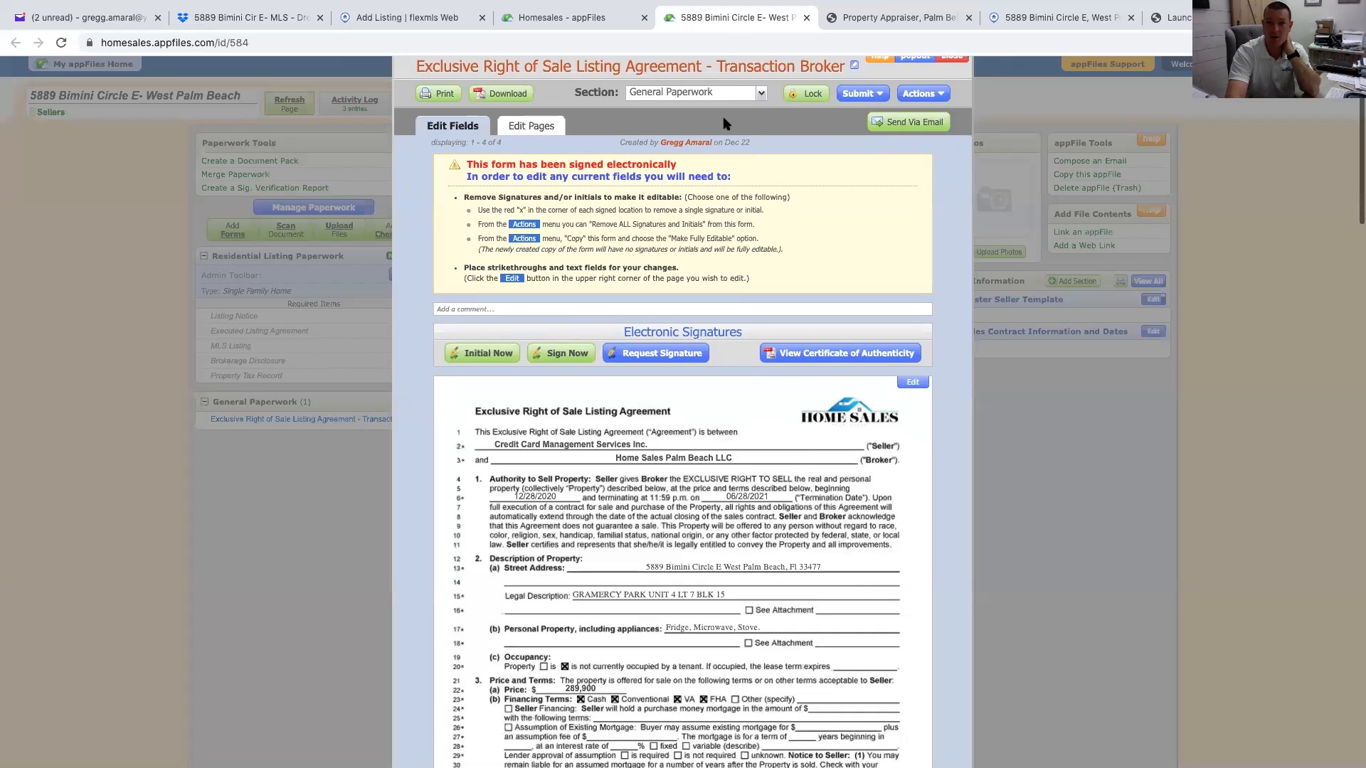
pyautogui.click(370, 19)
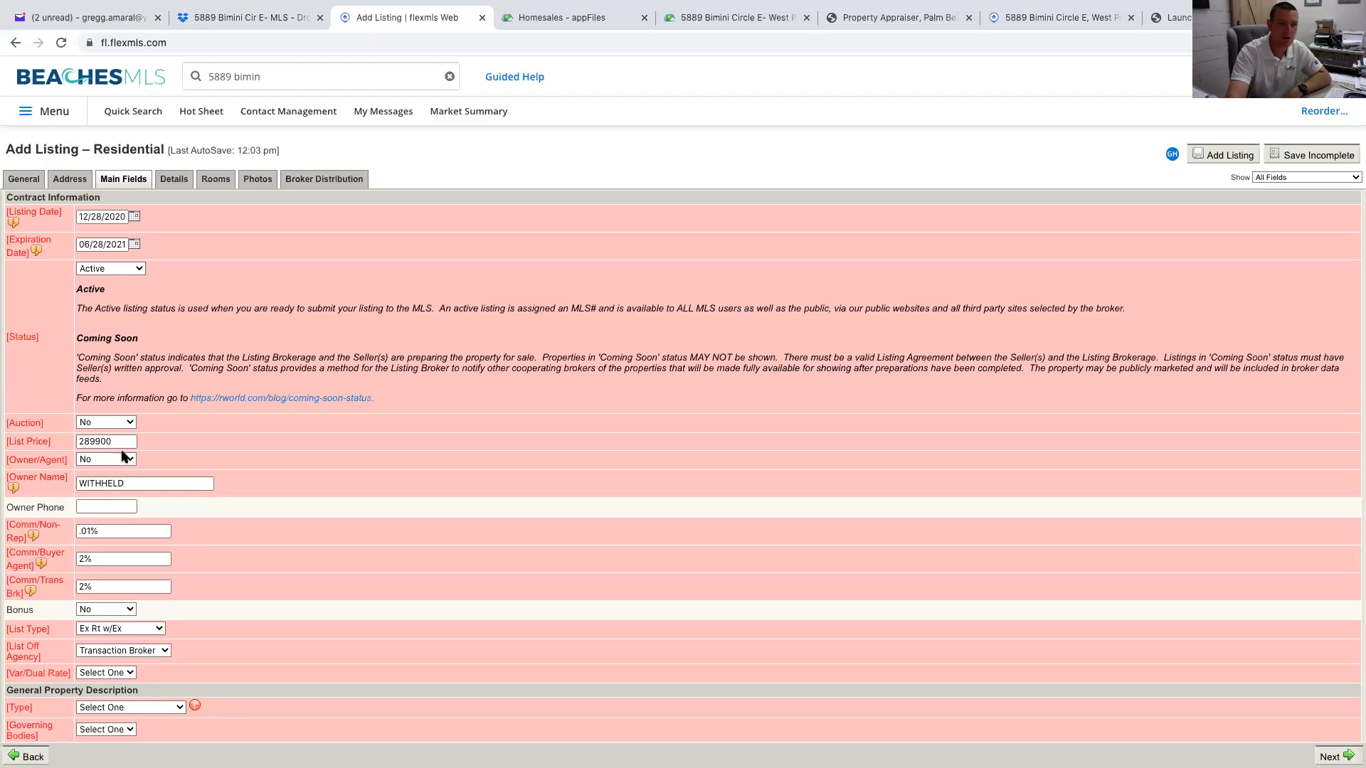
pyautogui.click(110, 269)
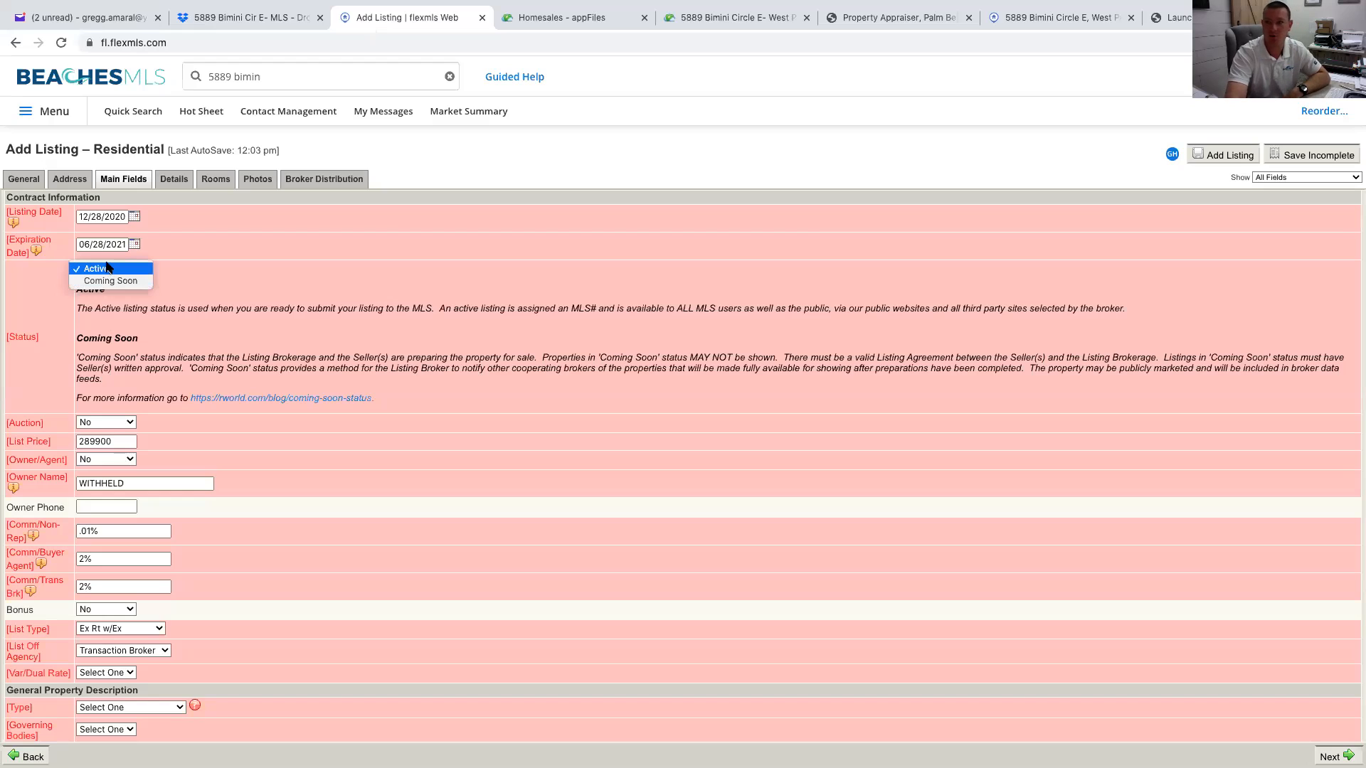
pyautogui.click(107, 268)
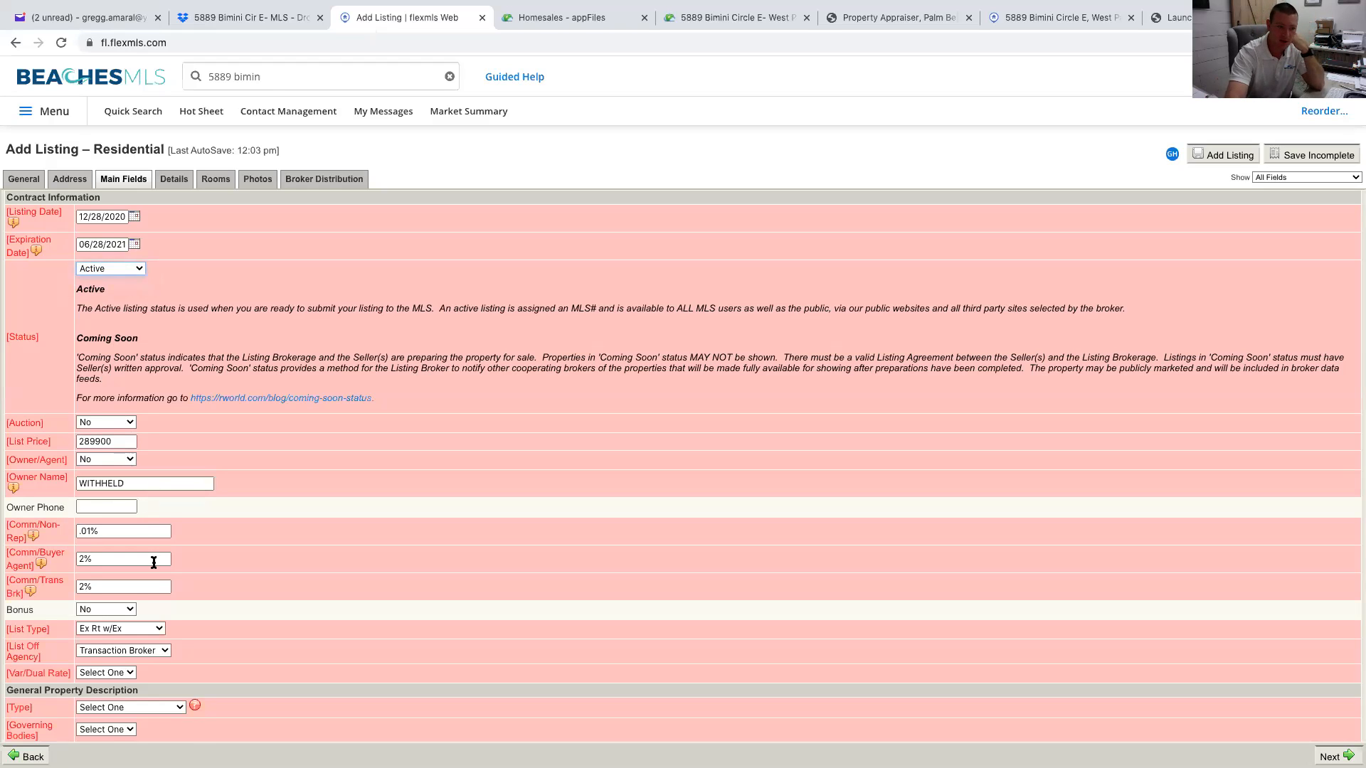
pyautogui.scroll(-2, 152, 562)
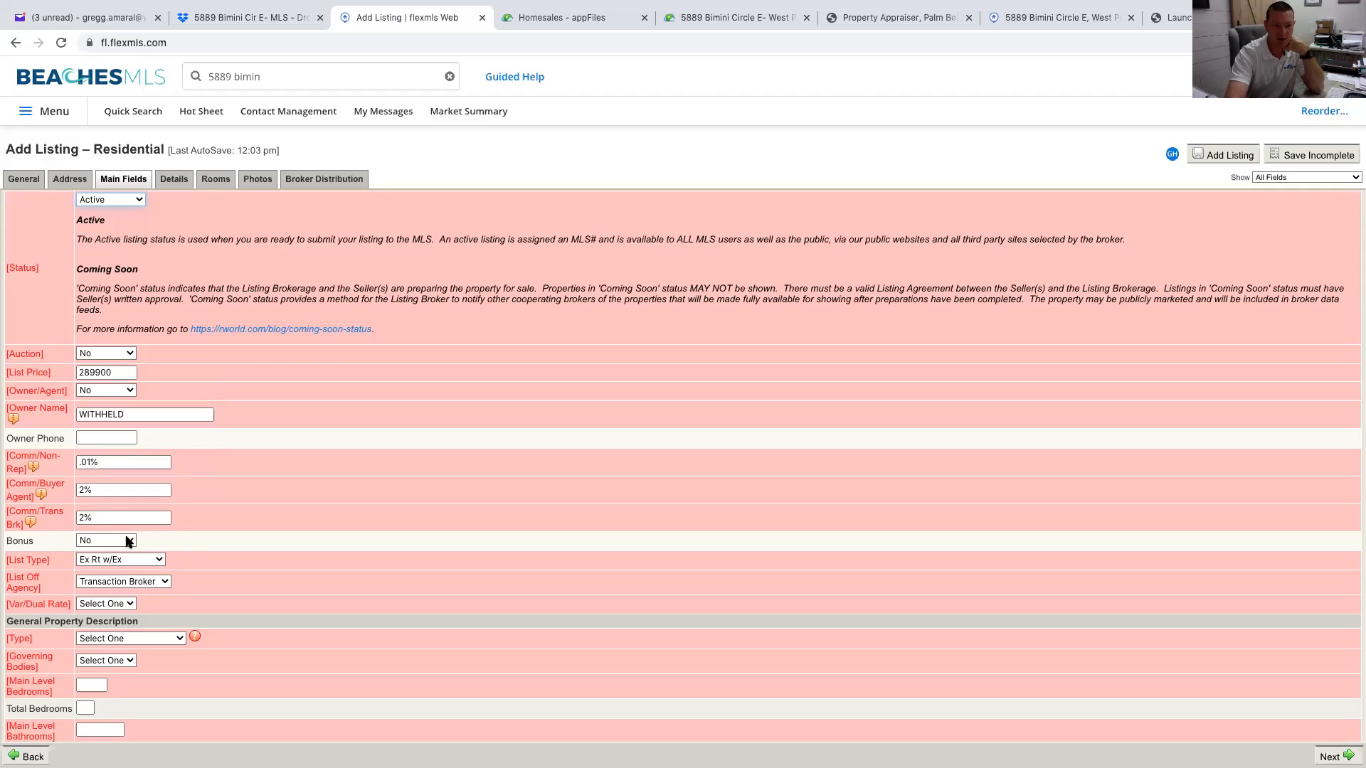
pyautogui.scroll(-2, 129, 542)
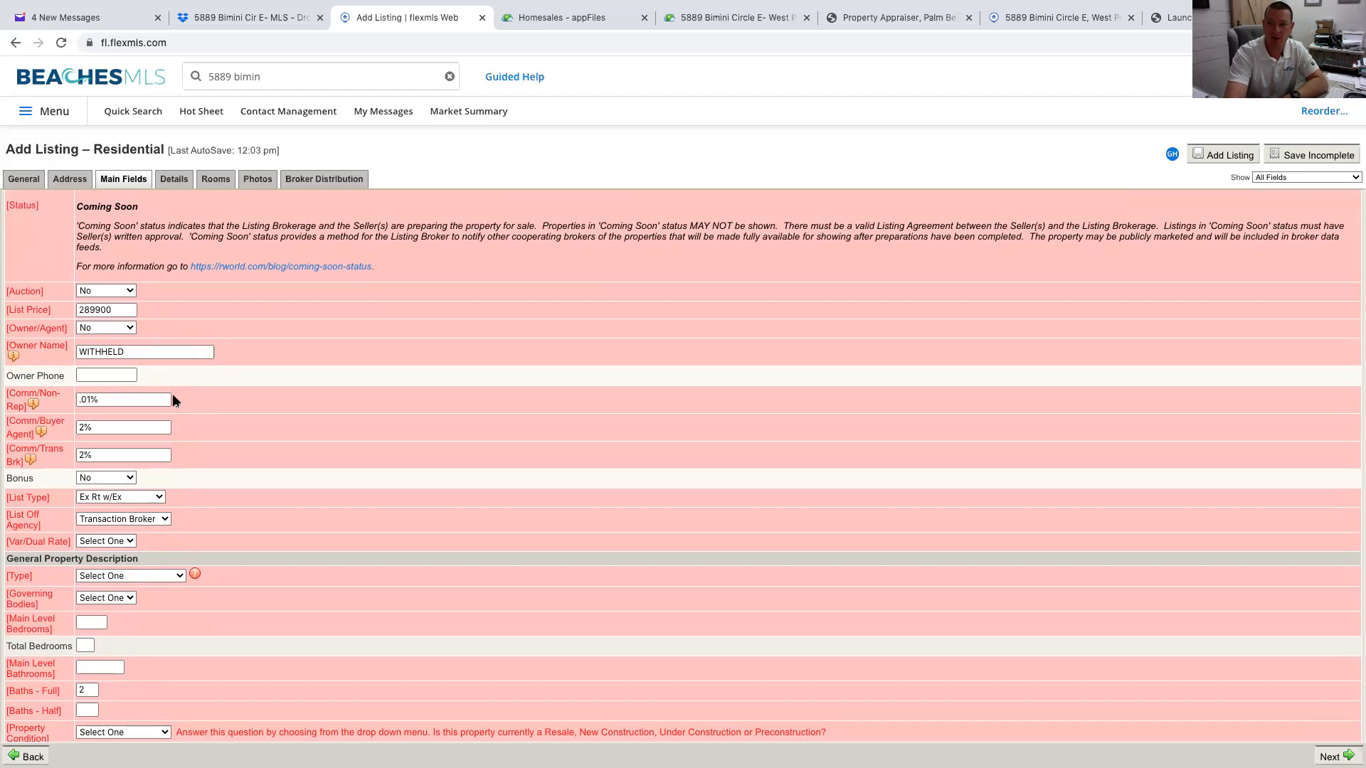
# Keep List Type Ex Rt w/Ex and Transaction Broker agency, and set Var/Dual Rate to No
pyautogui.click(163, 496)
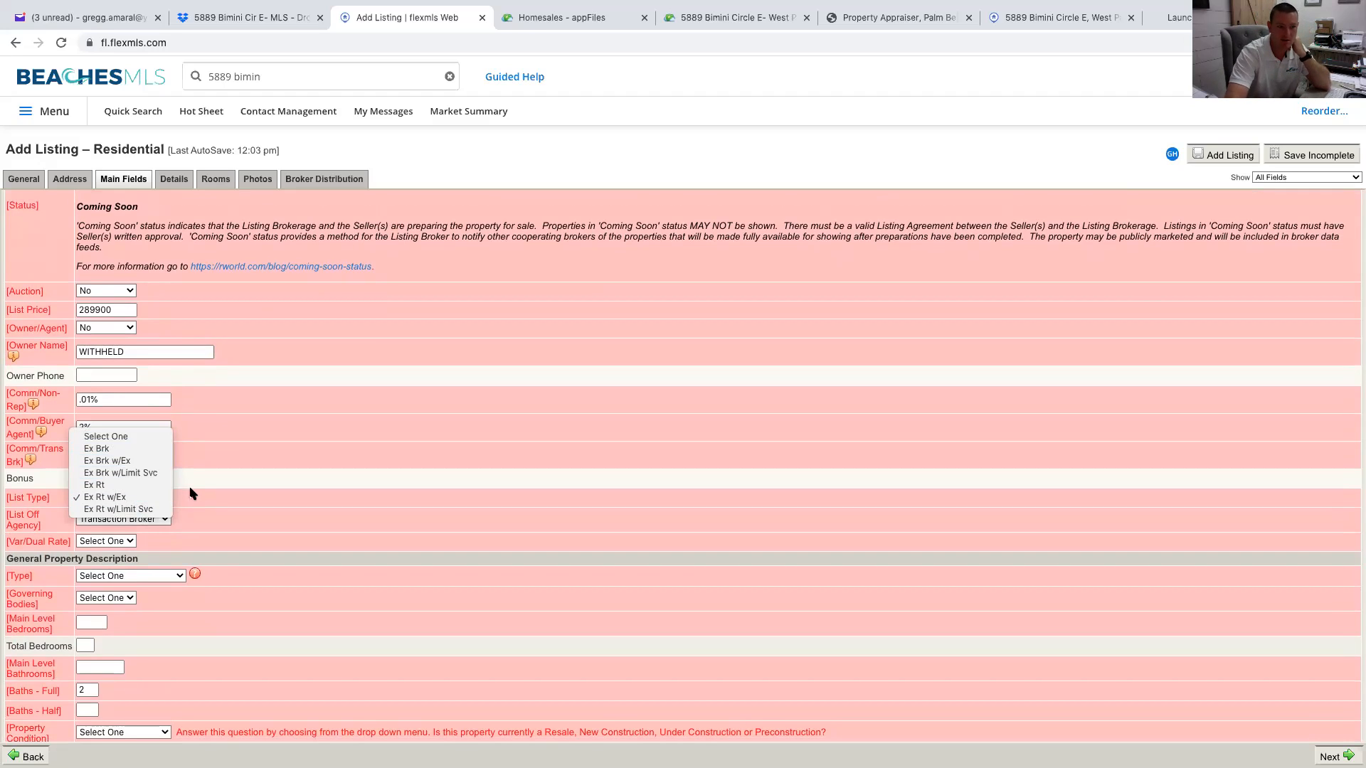
pyautogui.click(267, 510)
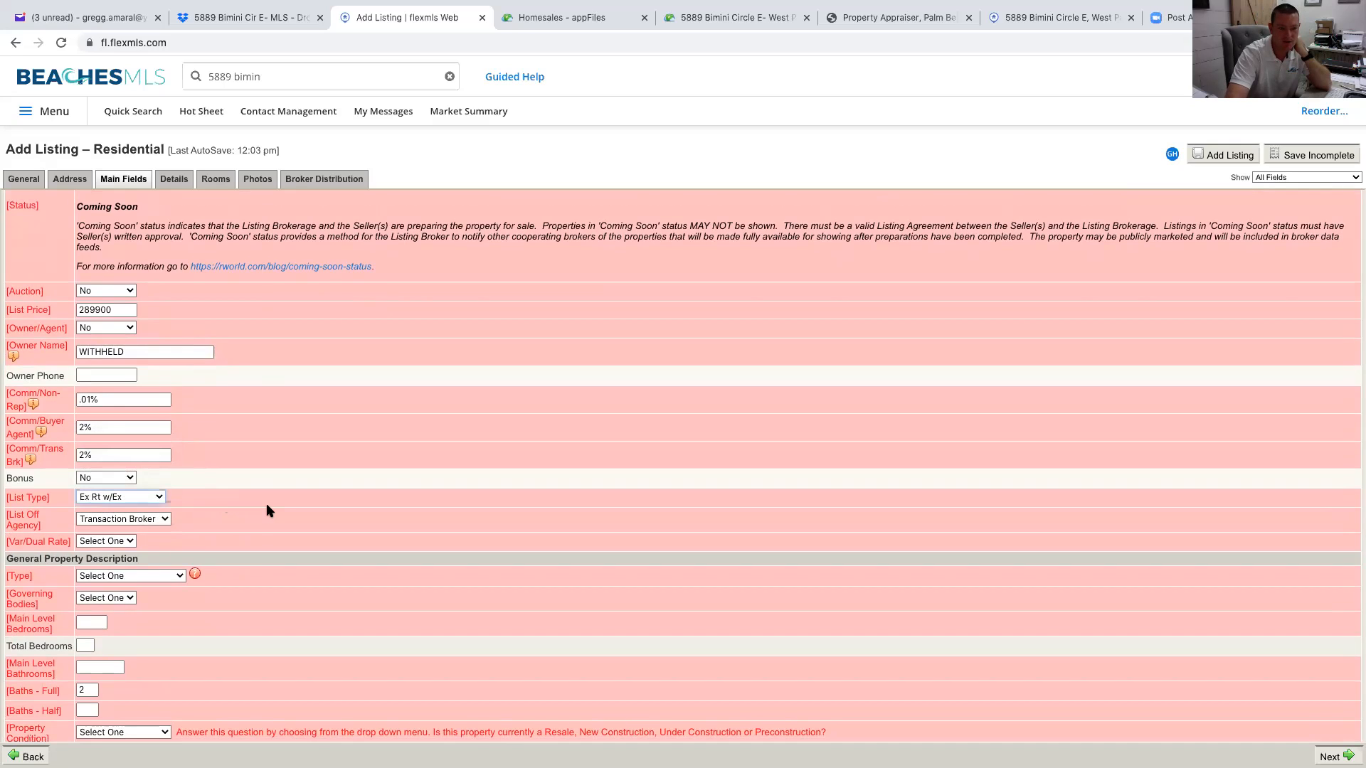
pyautogui.click(154, 500)
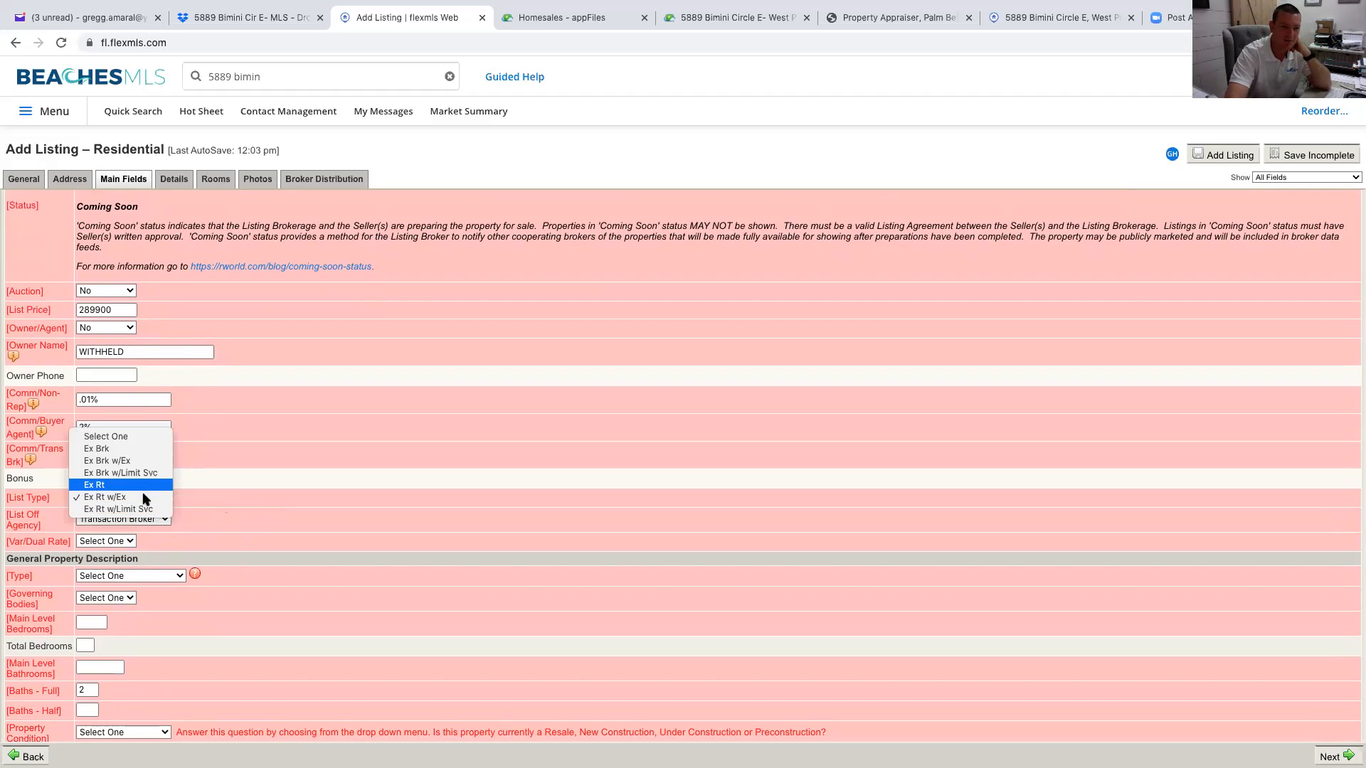
pyautogui.click(207, 503)
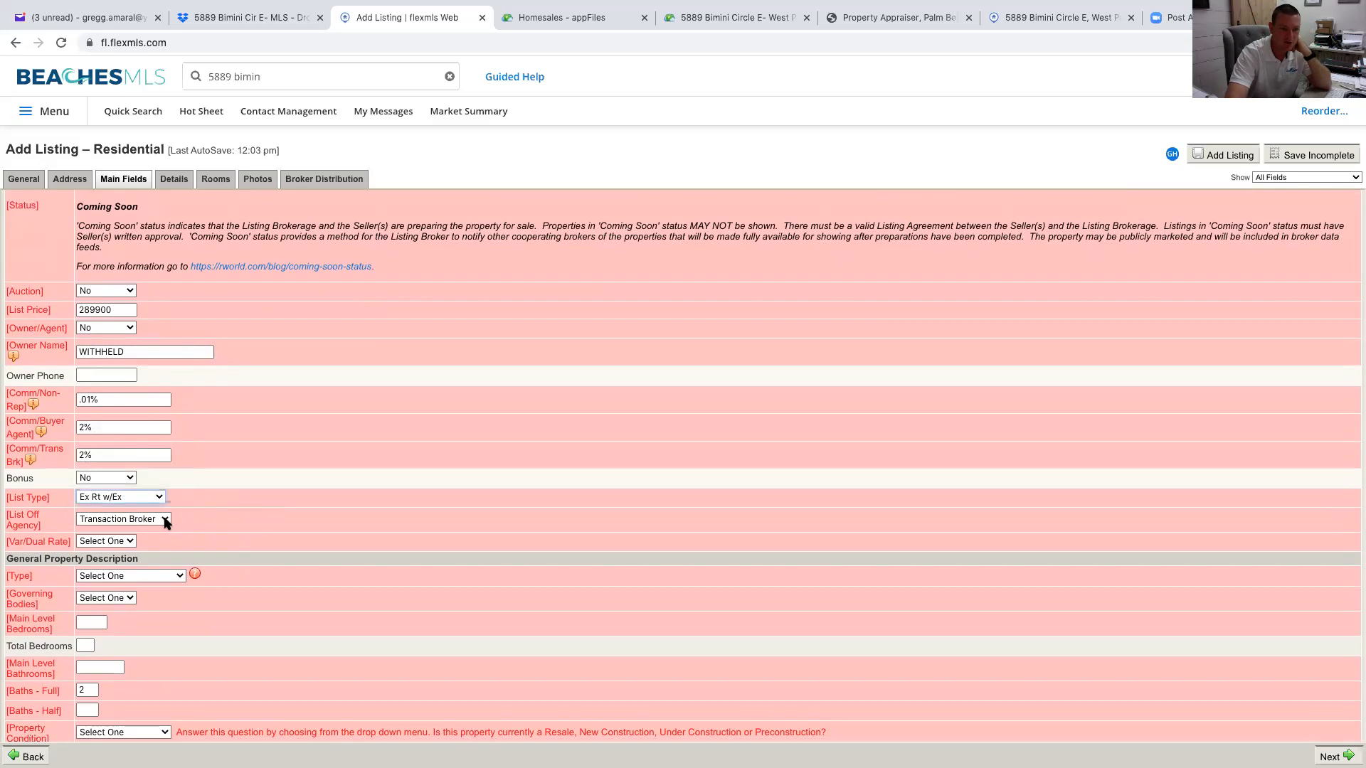
pyautogui.click(166, 522)
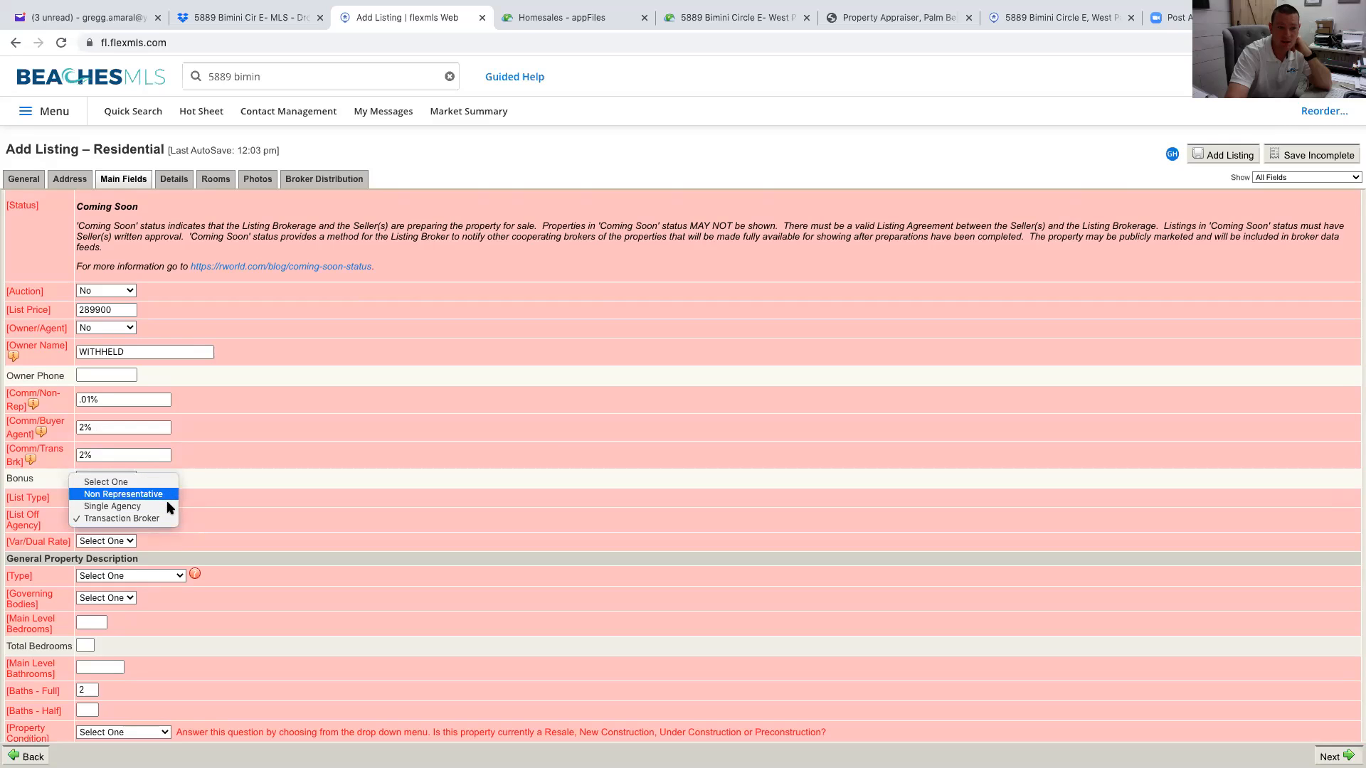
pyautogui.click(166, 518)
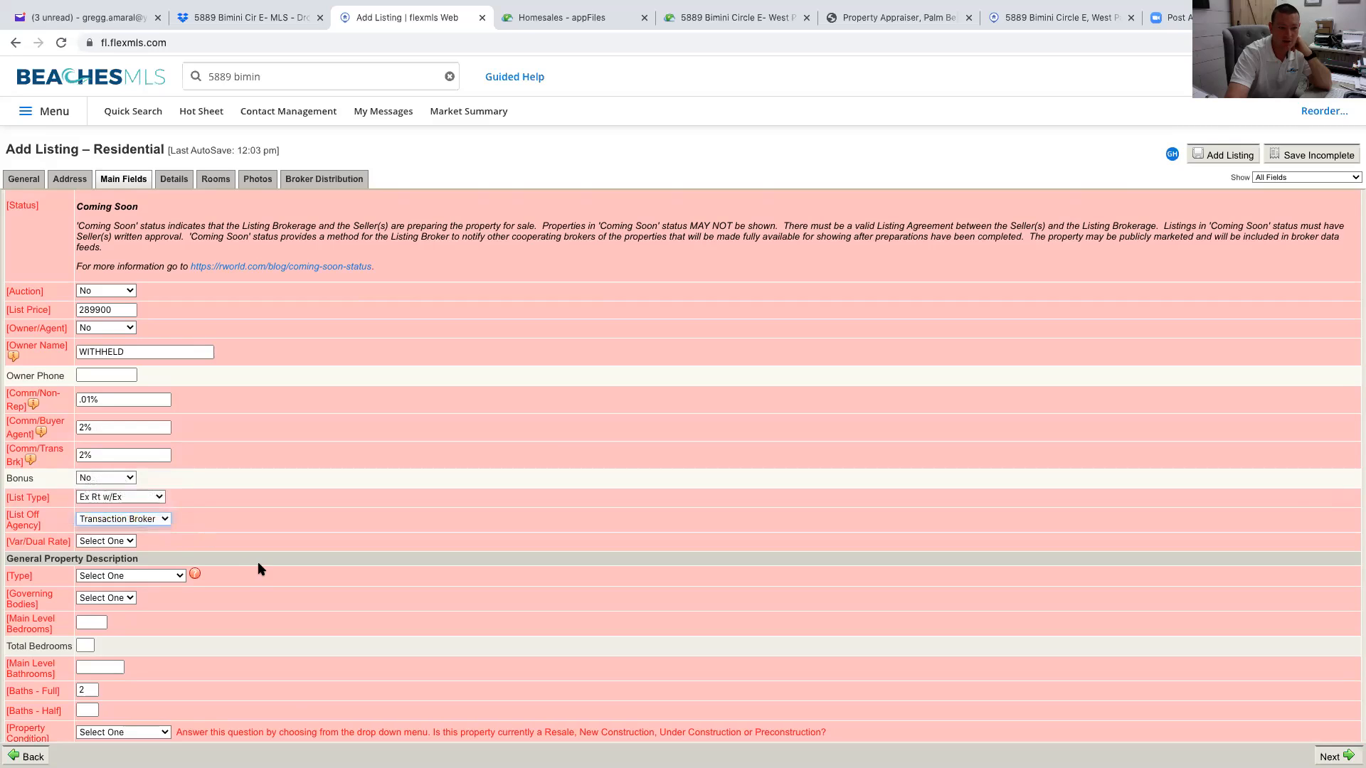
pyautogui.click(120, 542)
pyautogui.click(125, 553)
pyautogui.click(178, 577)
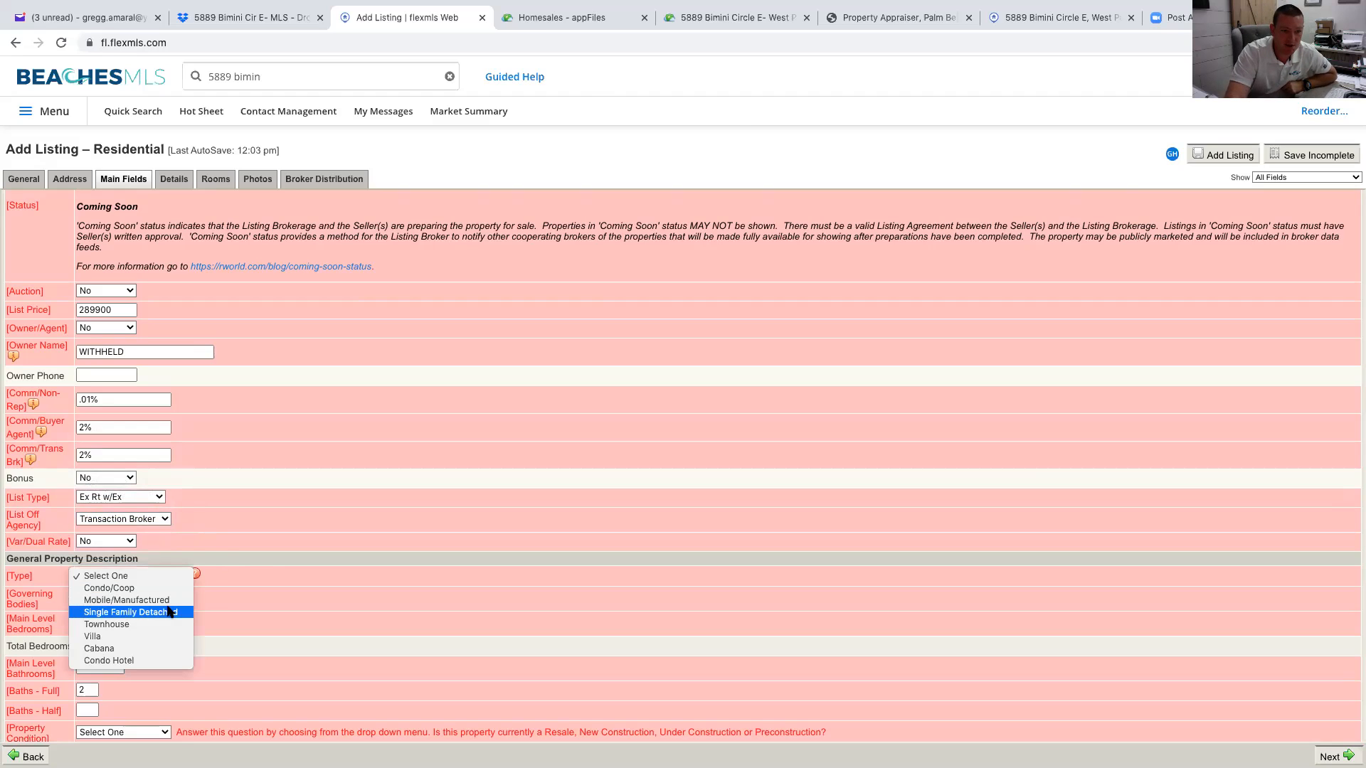
# Set Type to Single Family Detached and Governing Bodies to None
pyautogui.click(169, 612)
pyautogui.click(133, 601)
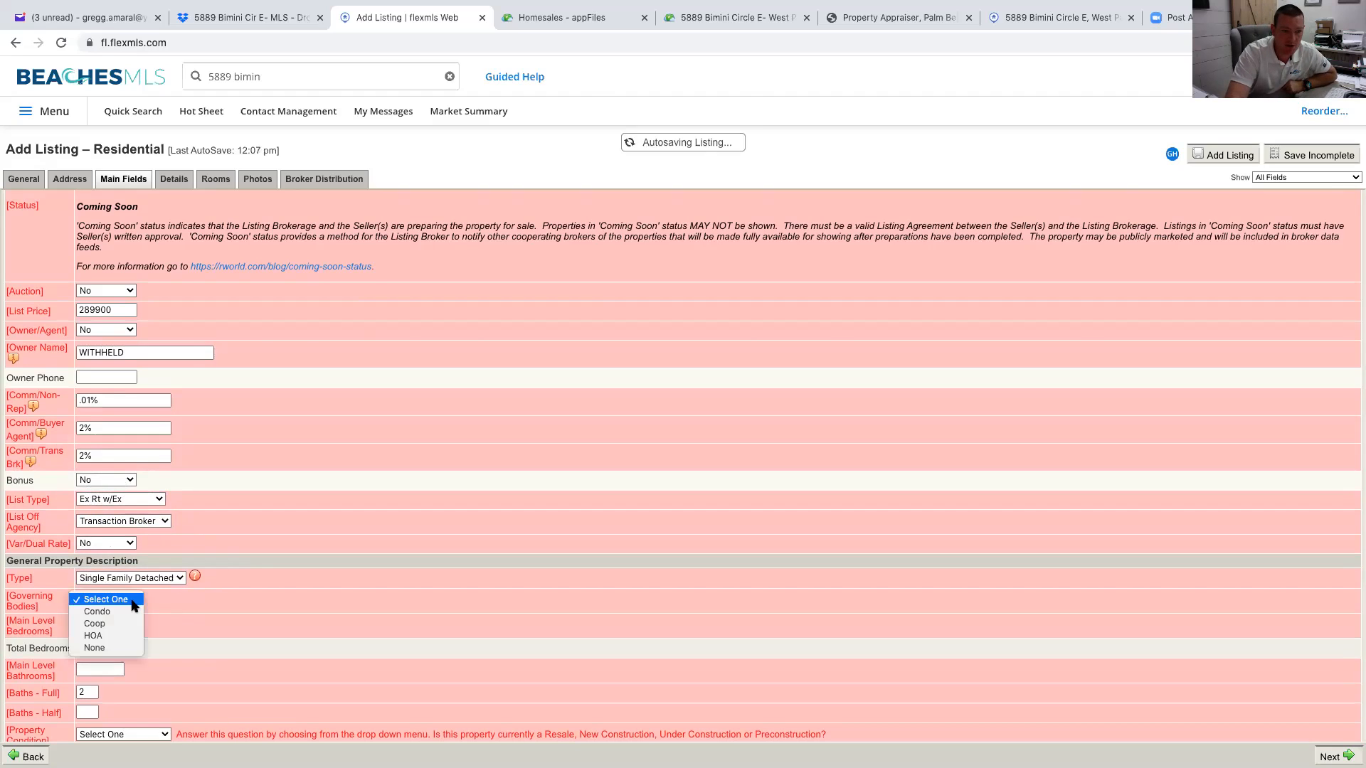
pyautogui.click(113, 647)
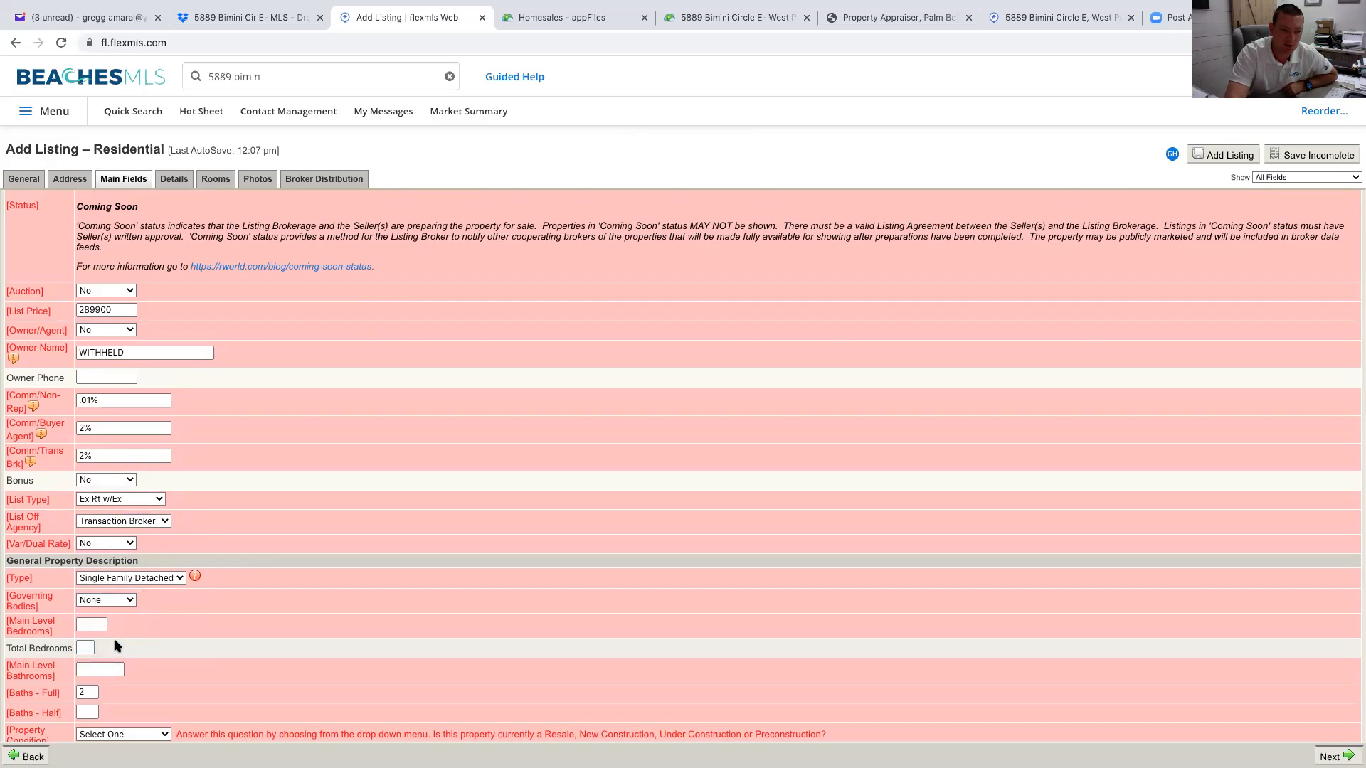
# Enter 3 main-level bedrooms, 2 main-level baths, 0 half baths, and Resale property condition
pyautogui.click(104, 623)
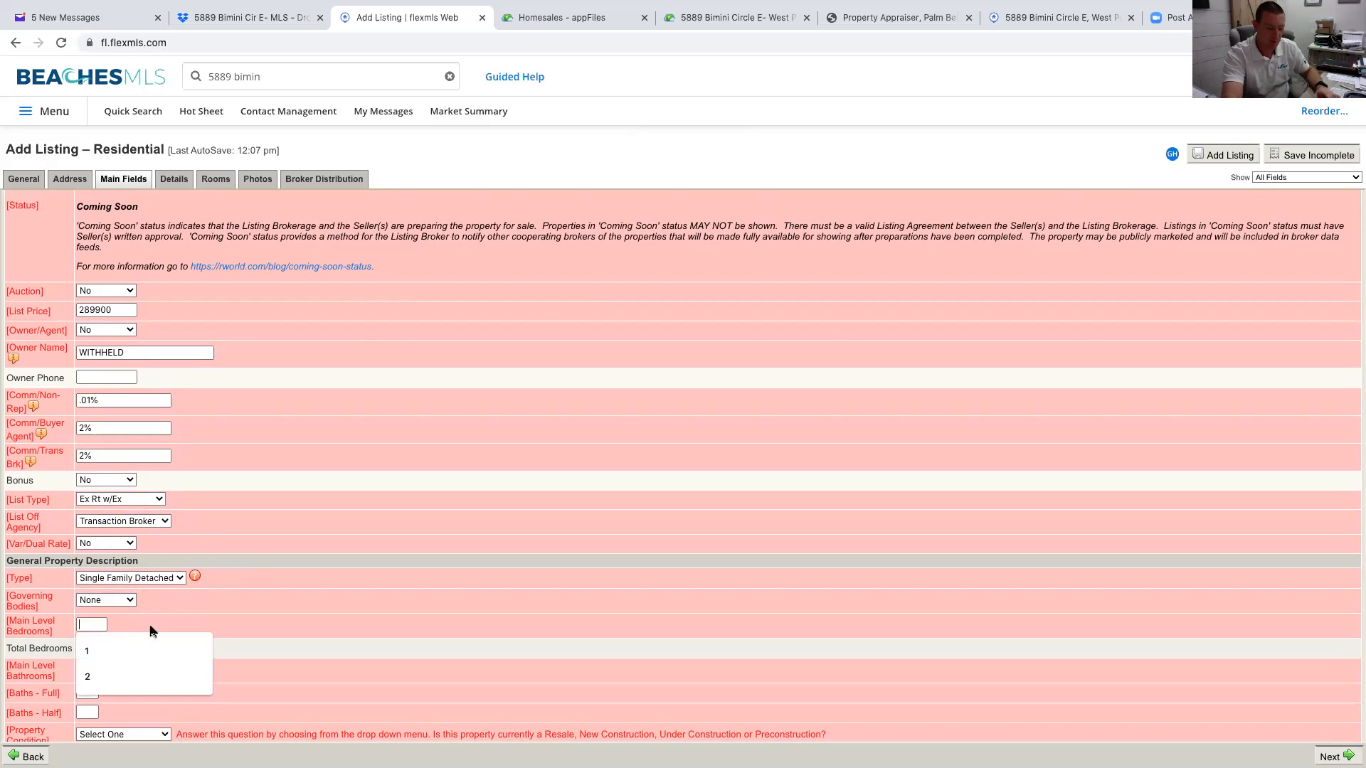
pyautogui.write('3')
pyautogui.scroll(-1, 171, 630)
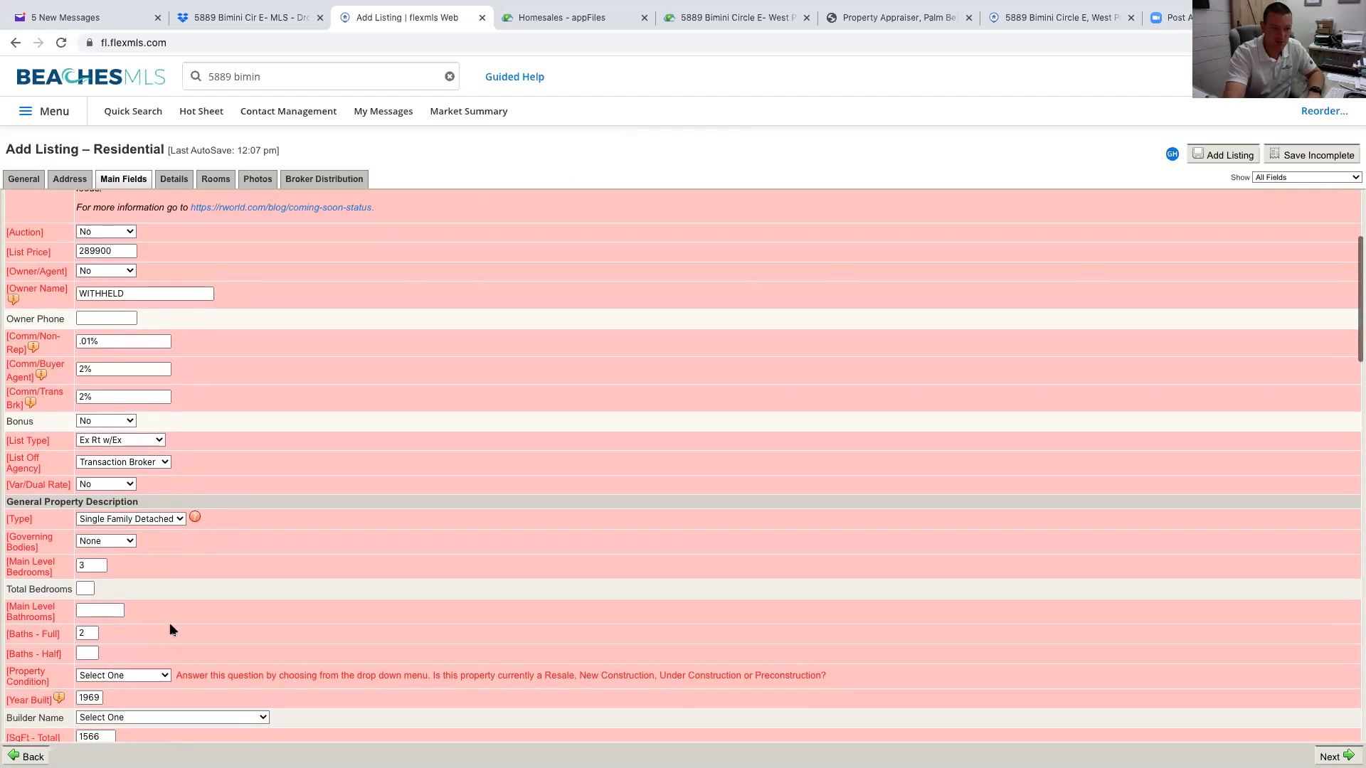
pyautogui.click(89, 610)
pyautogui.write('2')
pyautogui.click(205, 622)
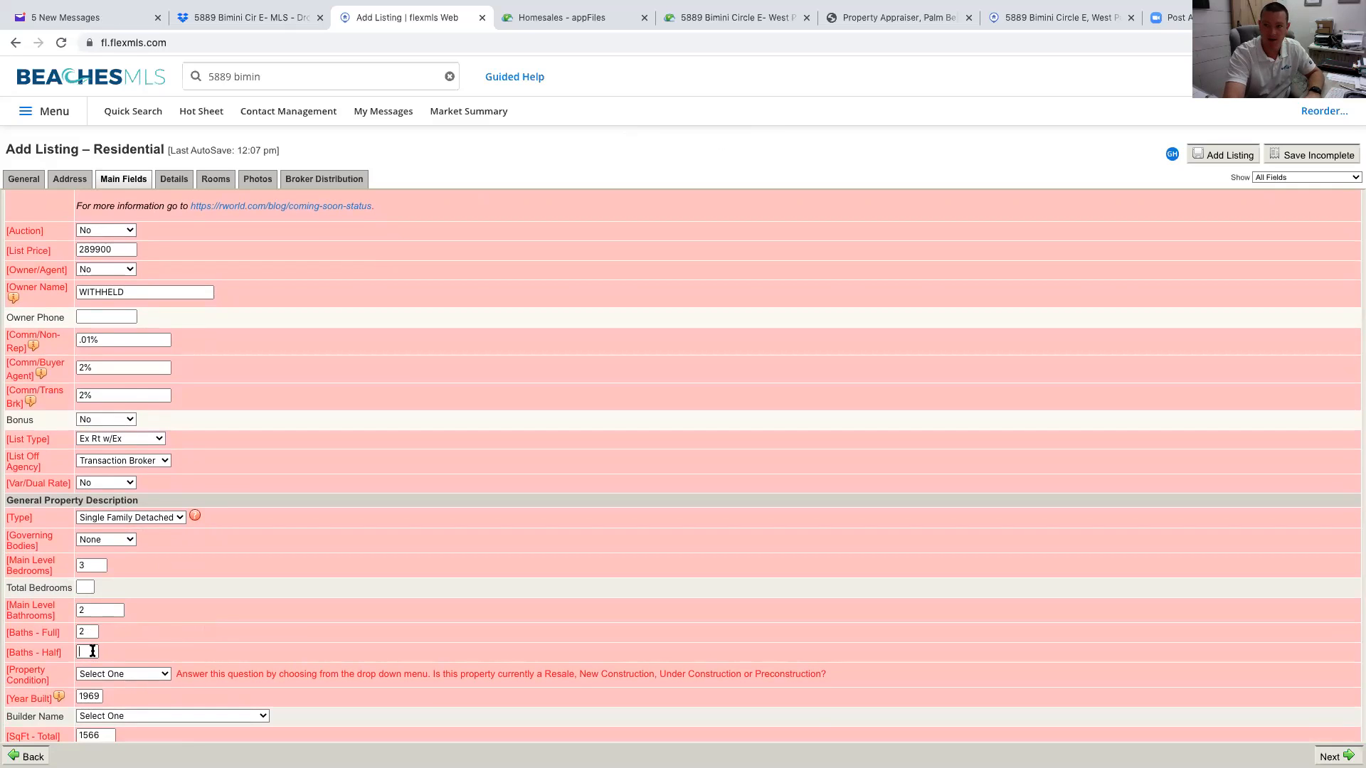
pyautogui.click(92, 651)
pyautogui.write('0')
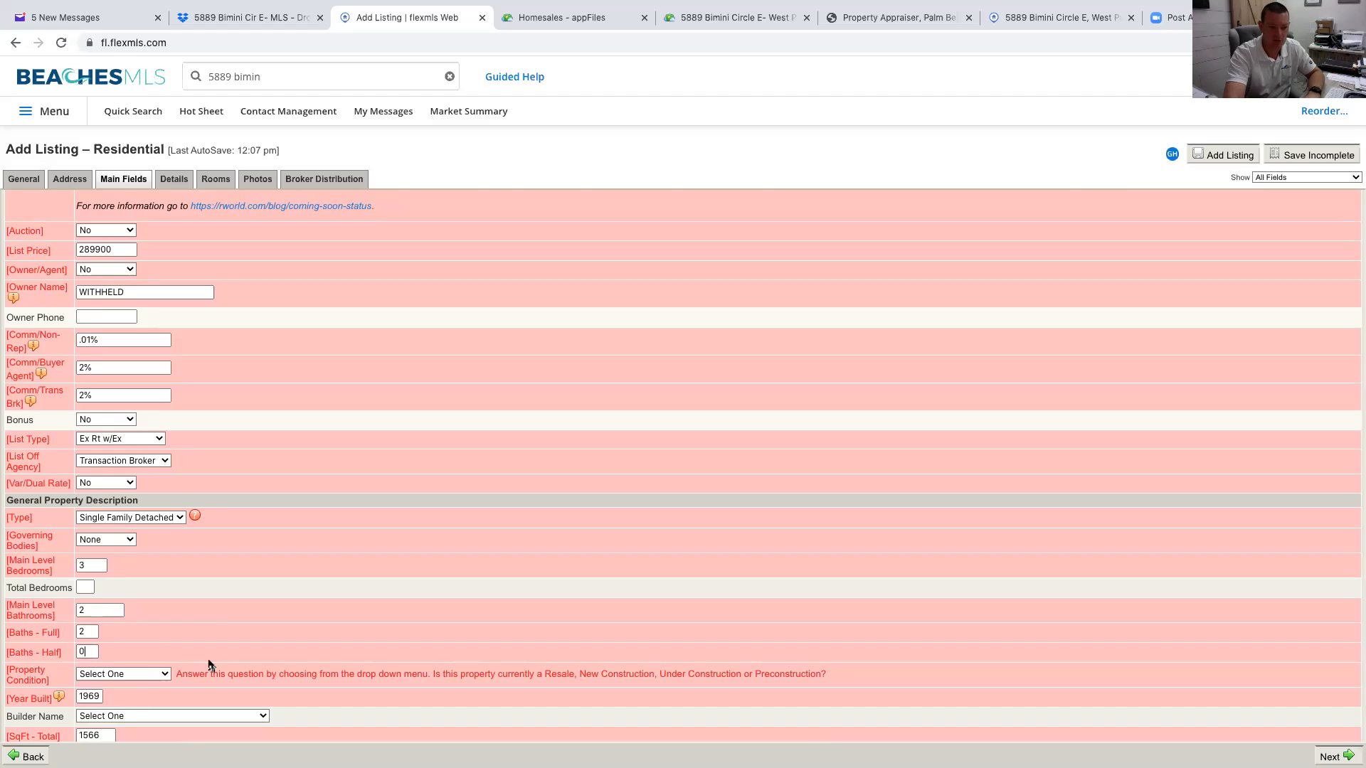
pyautogui.click(165, 676)
pyautogui.click(106, 683)
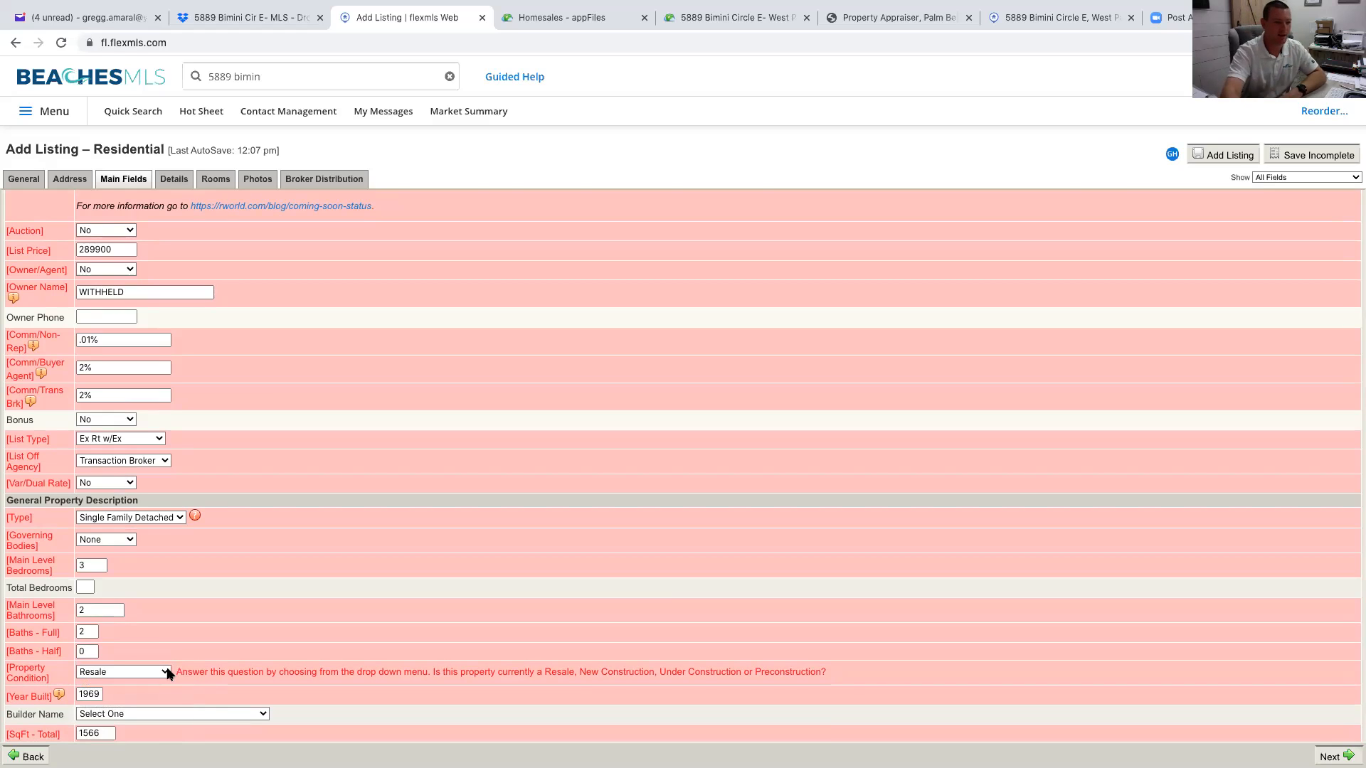
# Set the square footage source to Tax Rolls
pyautogui.scroll(-2, 99, 641)
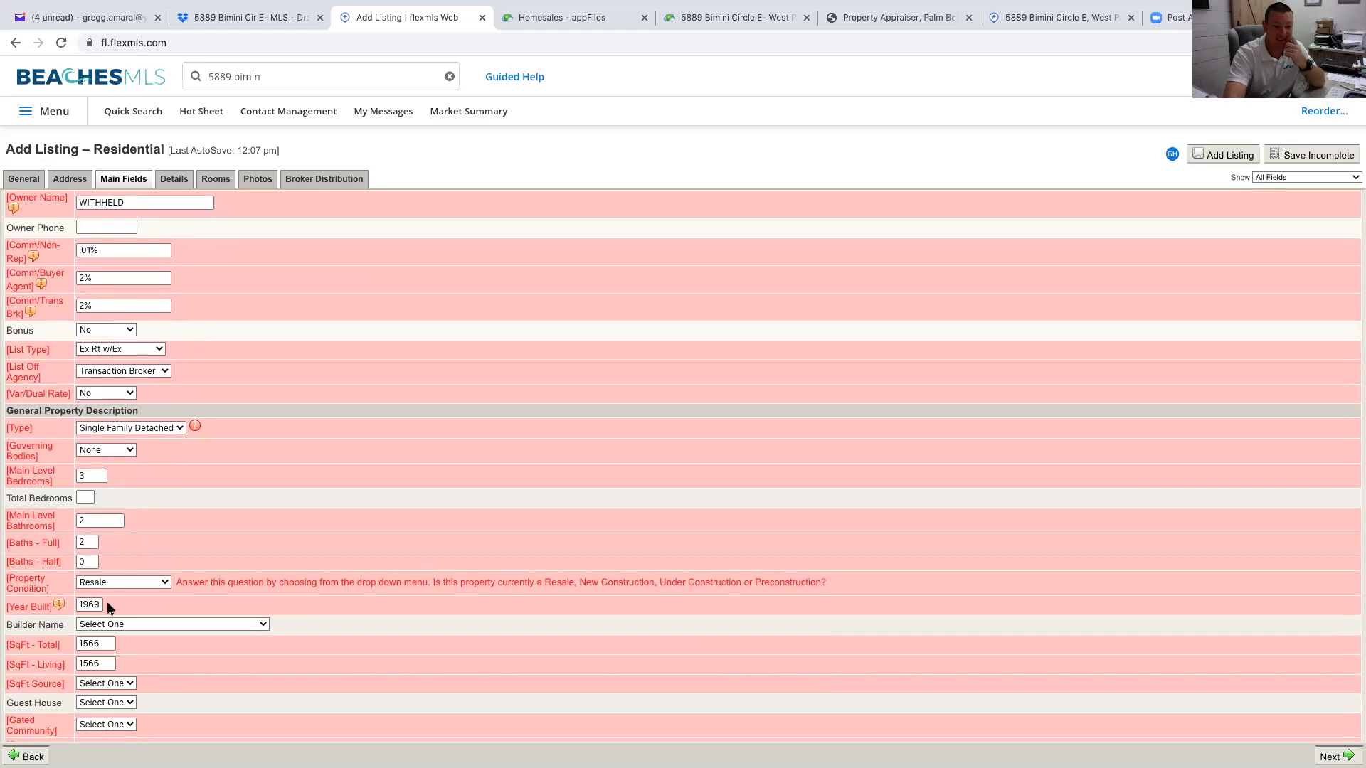
pyautogui.scroll(-1, 113, 607)
pyautogui.scroll(-1, 117, 607)
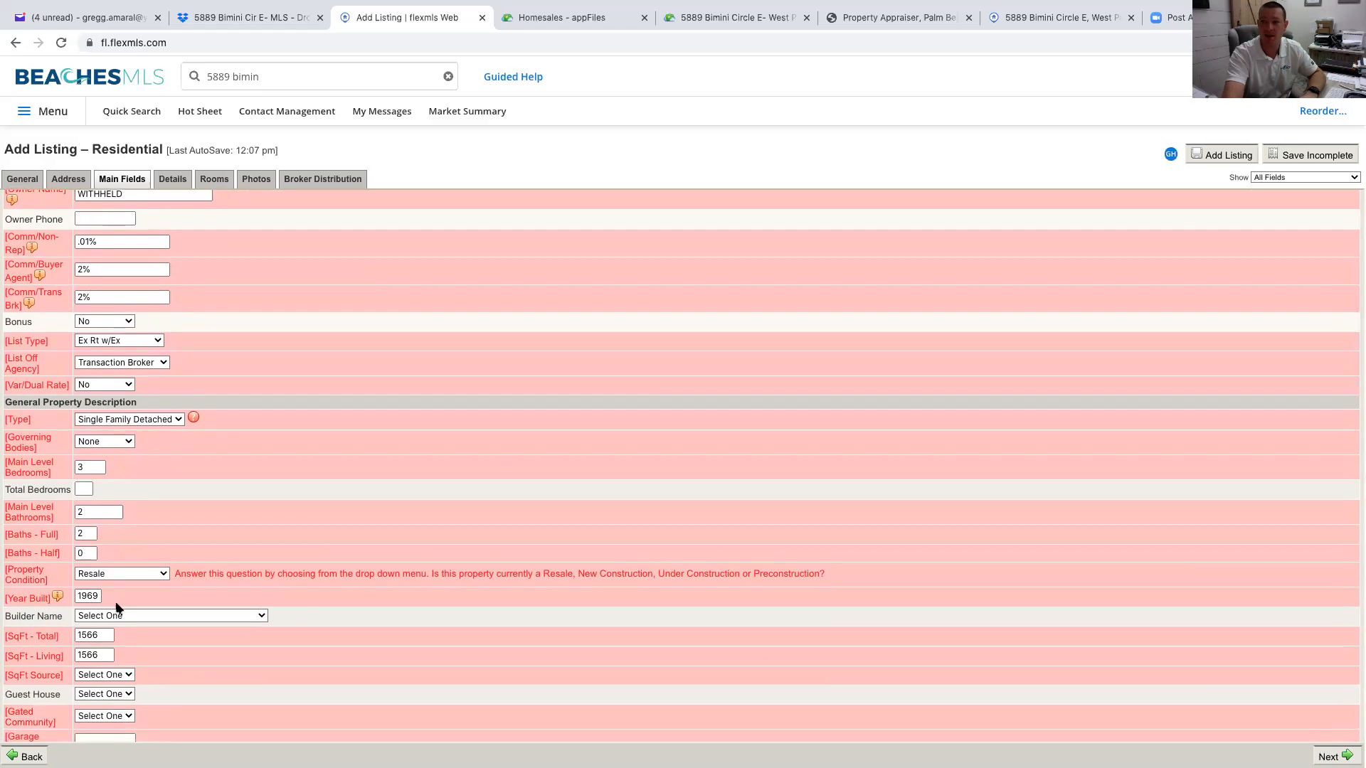
pyautogui.hscroll(-1, 119, 609)
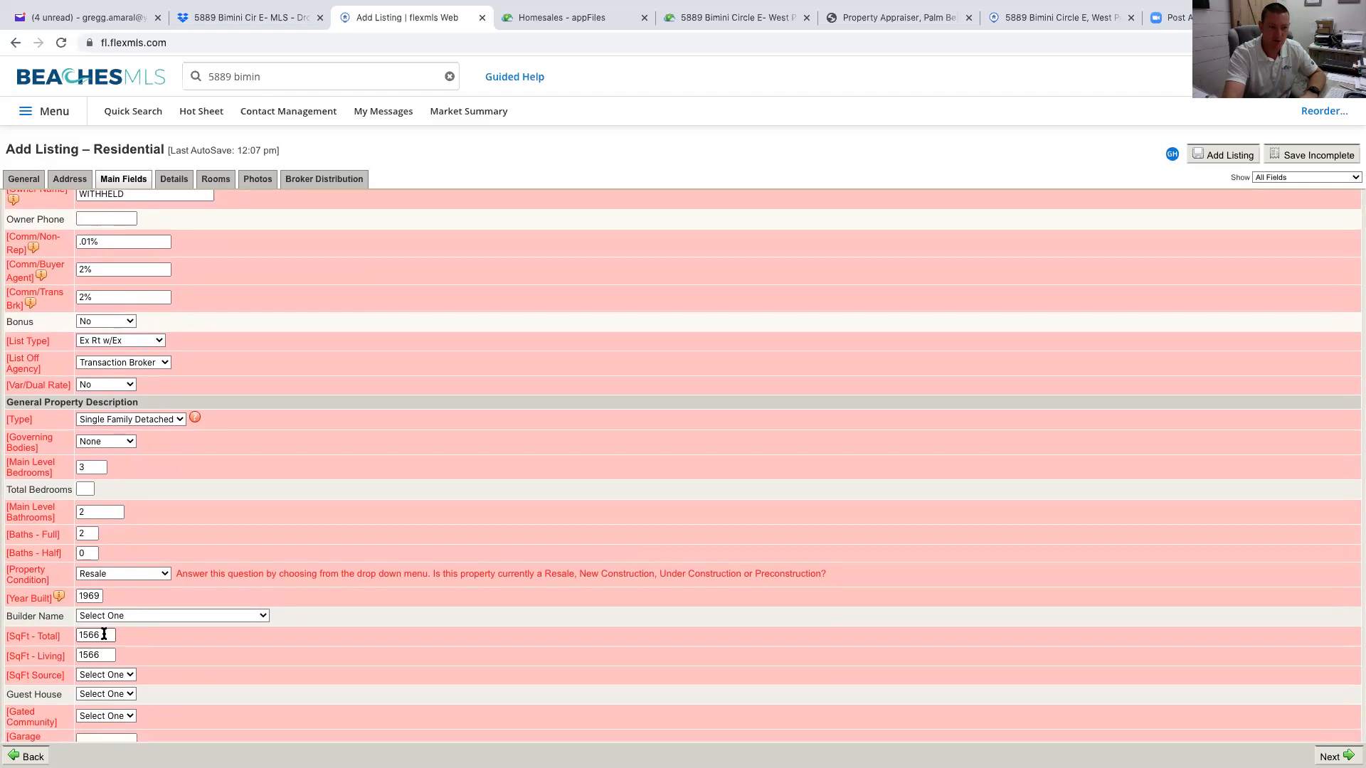
pyautogui.scroll(-2, 103, 634)
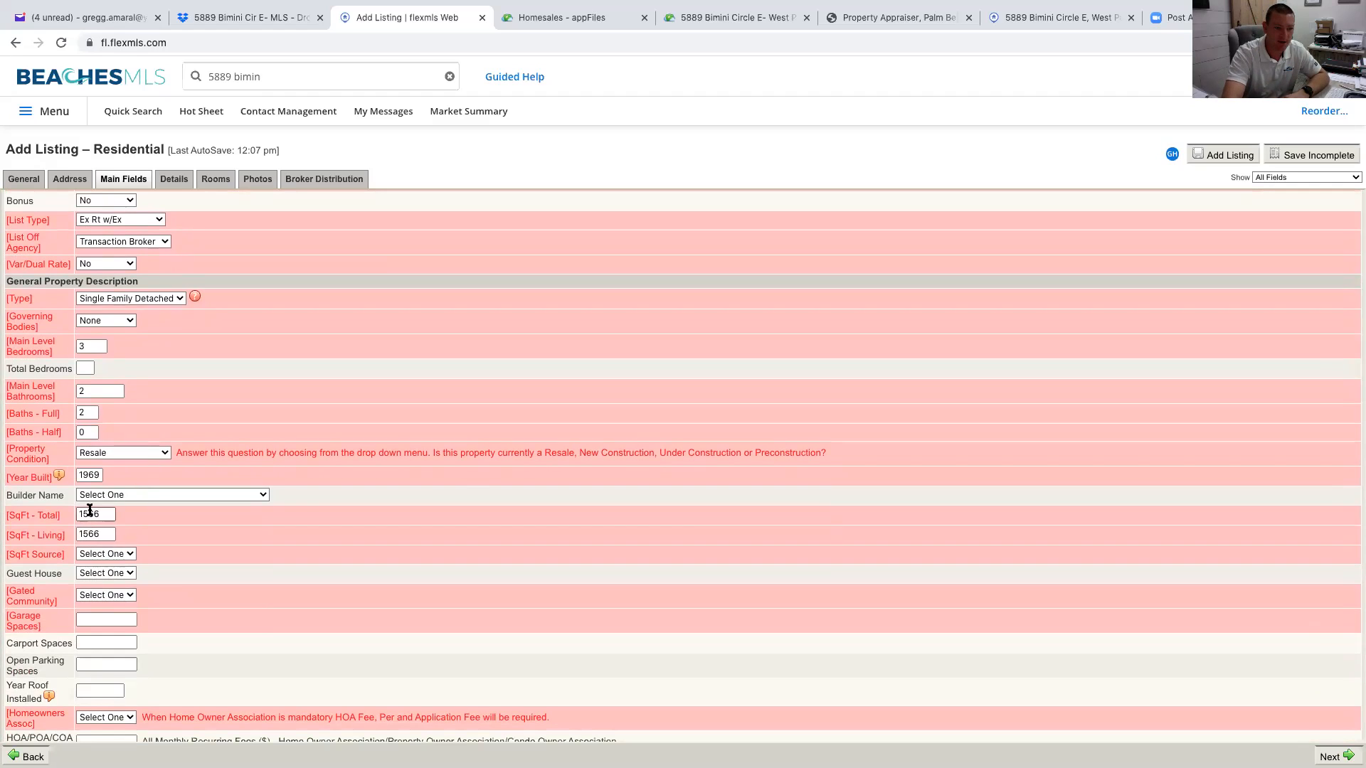
pyautogui.click(130, 556)
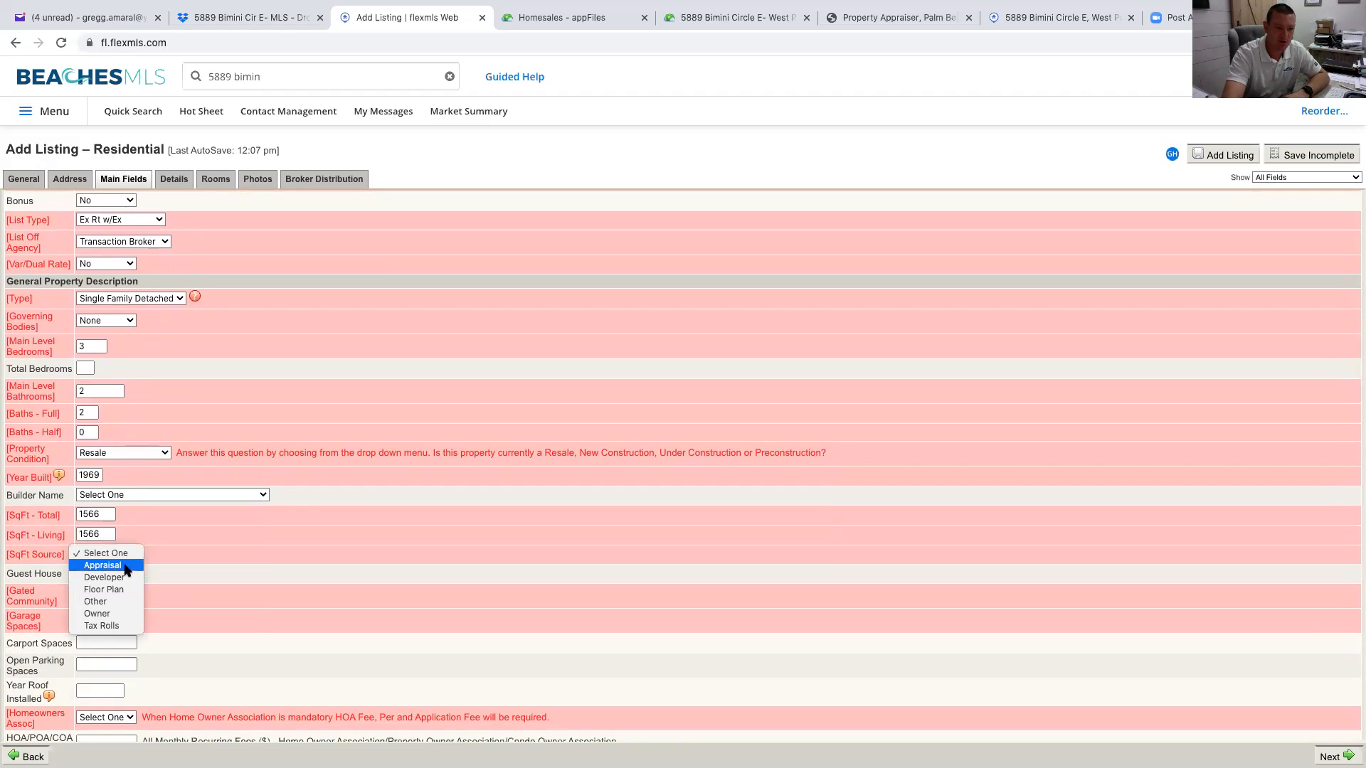
pyautogui.click(123, 625)
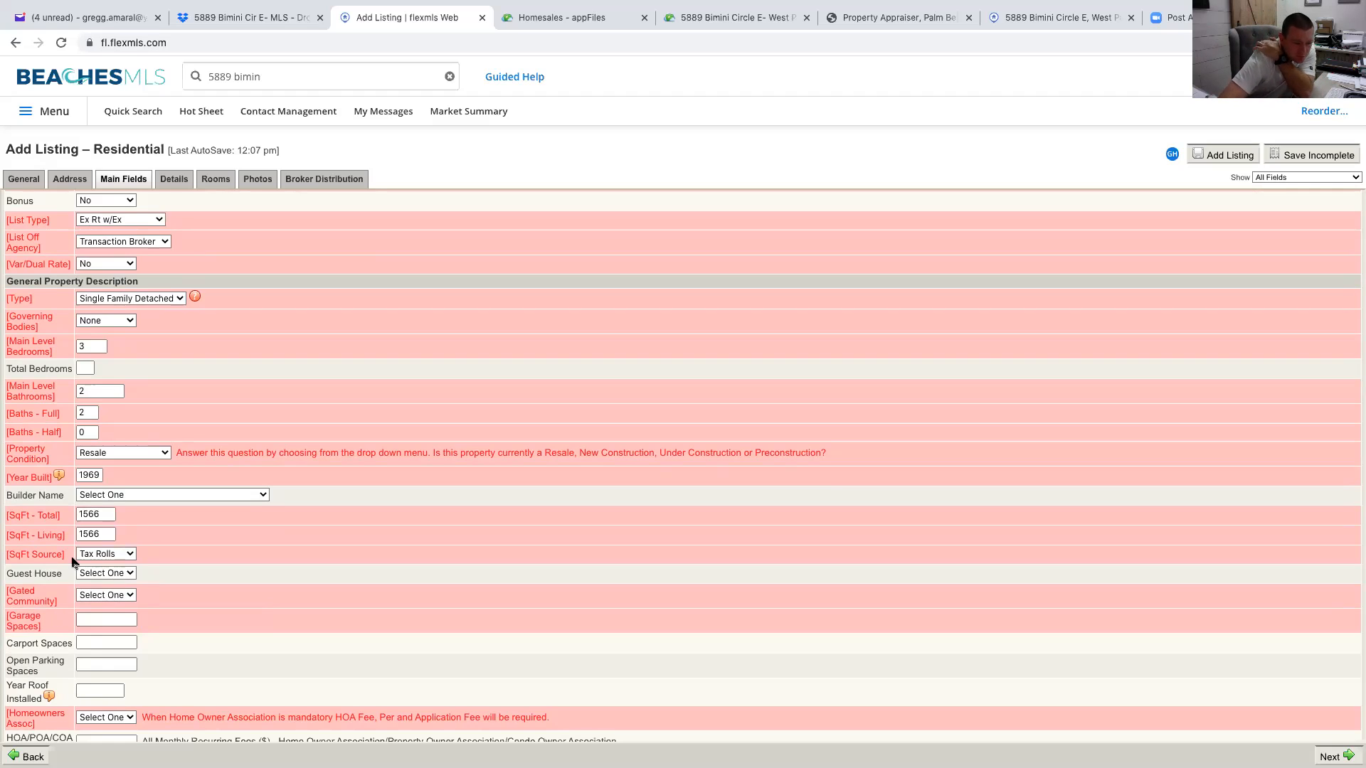
pyautogui.click(126, 557)
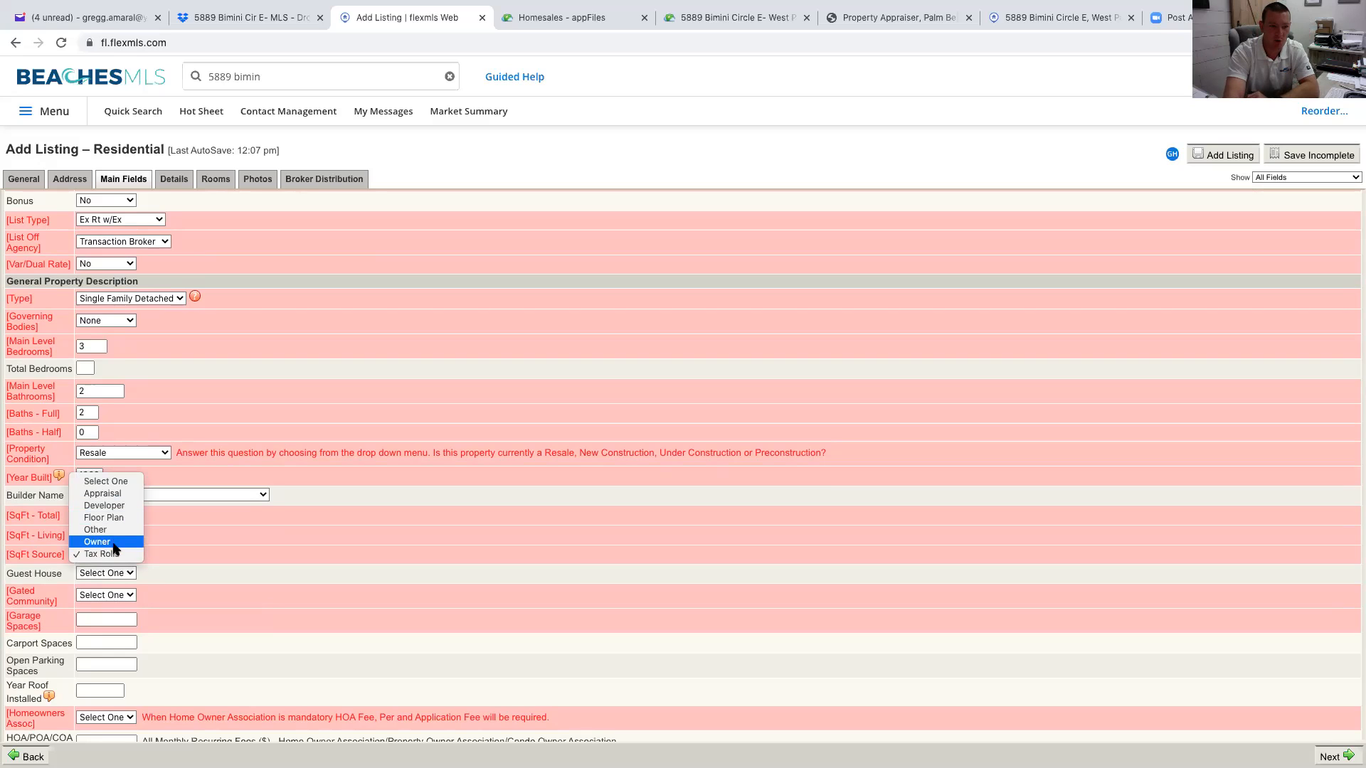
pyautogui.click(196, 580)
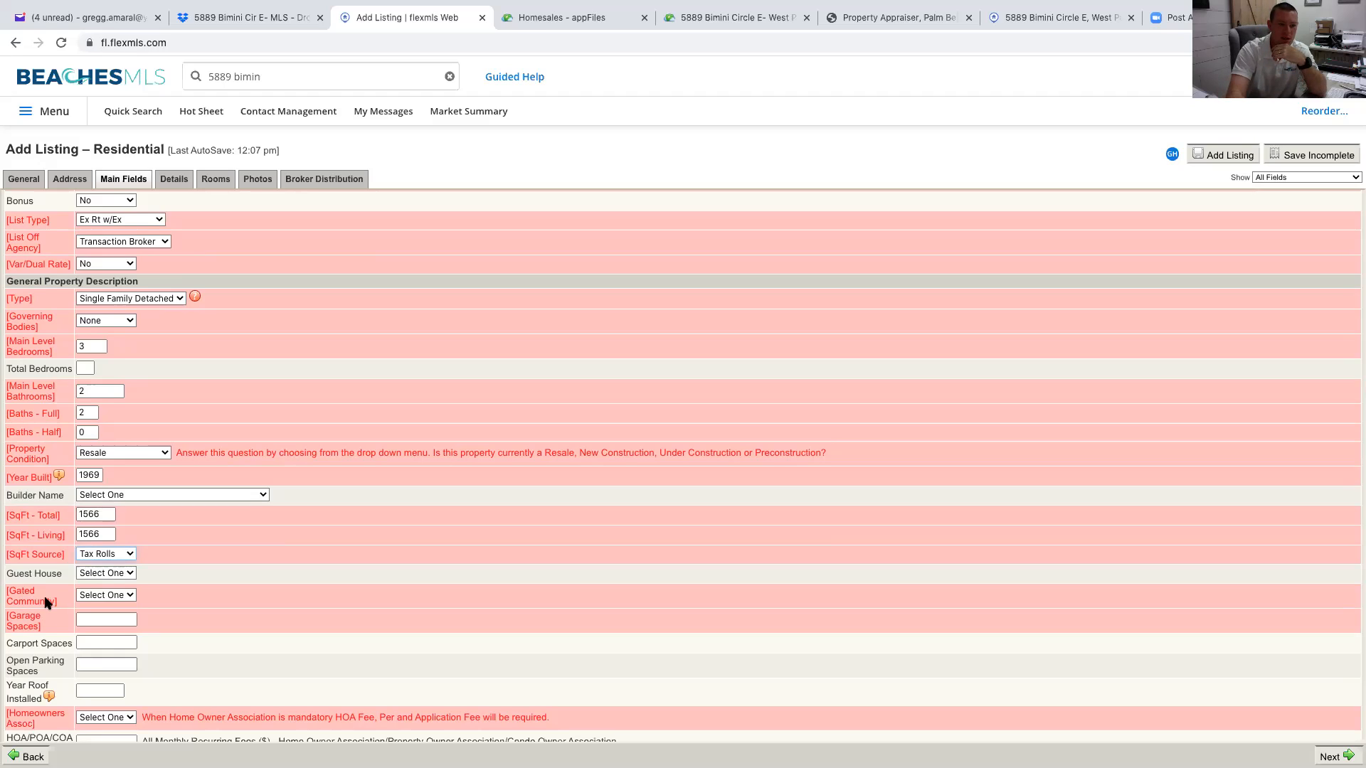
# Mark Gated Community as No and enter 0 garage spaces
pyautogui.click(112, 597)
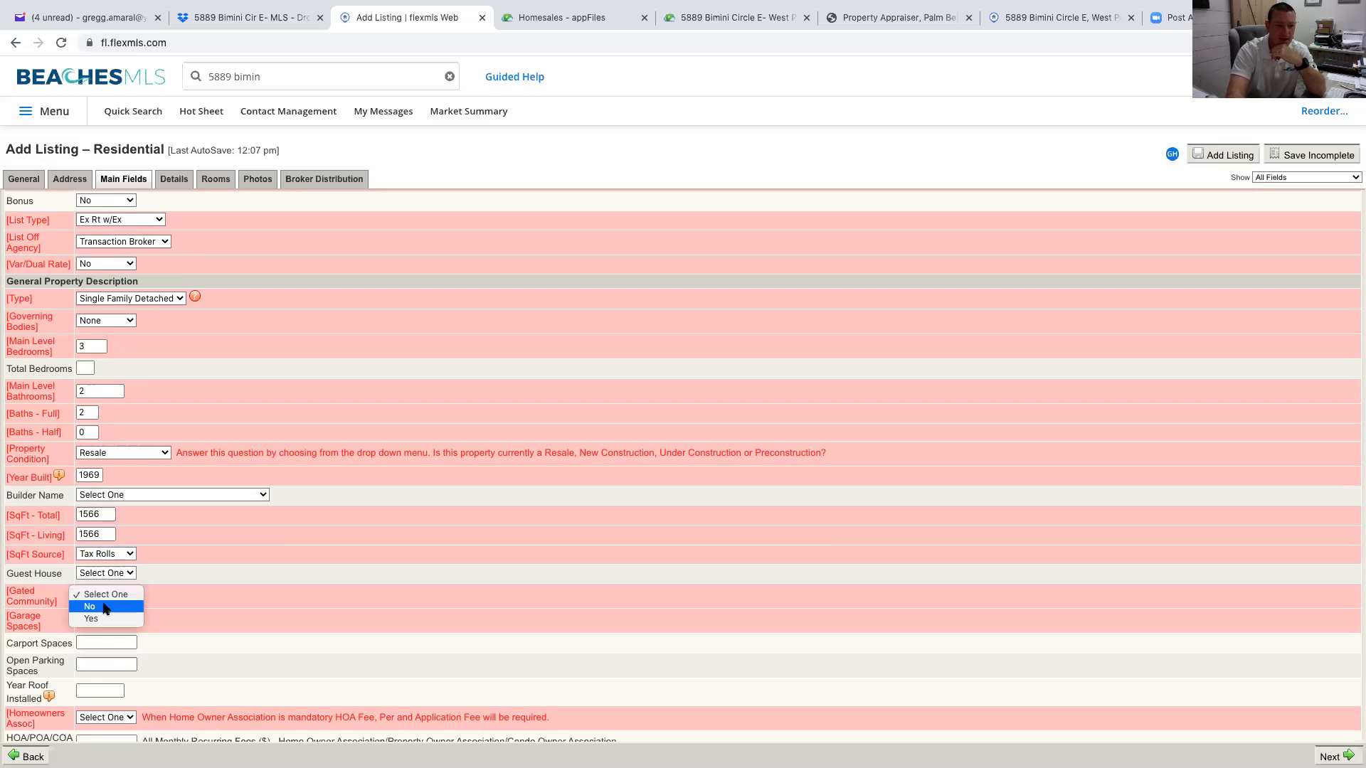
pyautogui.click(97, 613)
pyautogui.click(99, 616)
pyautogui.write('0')
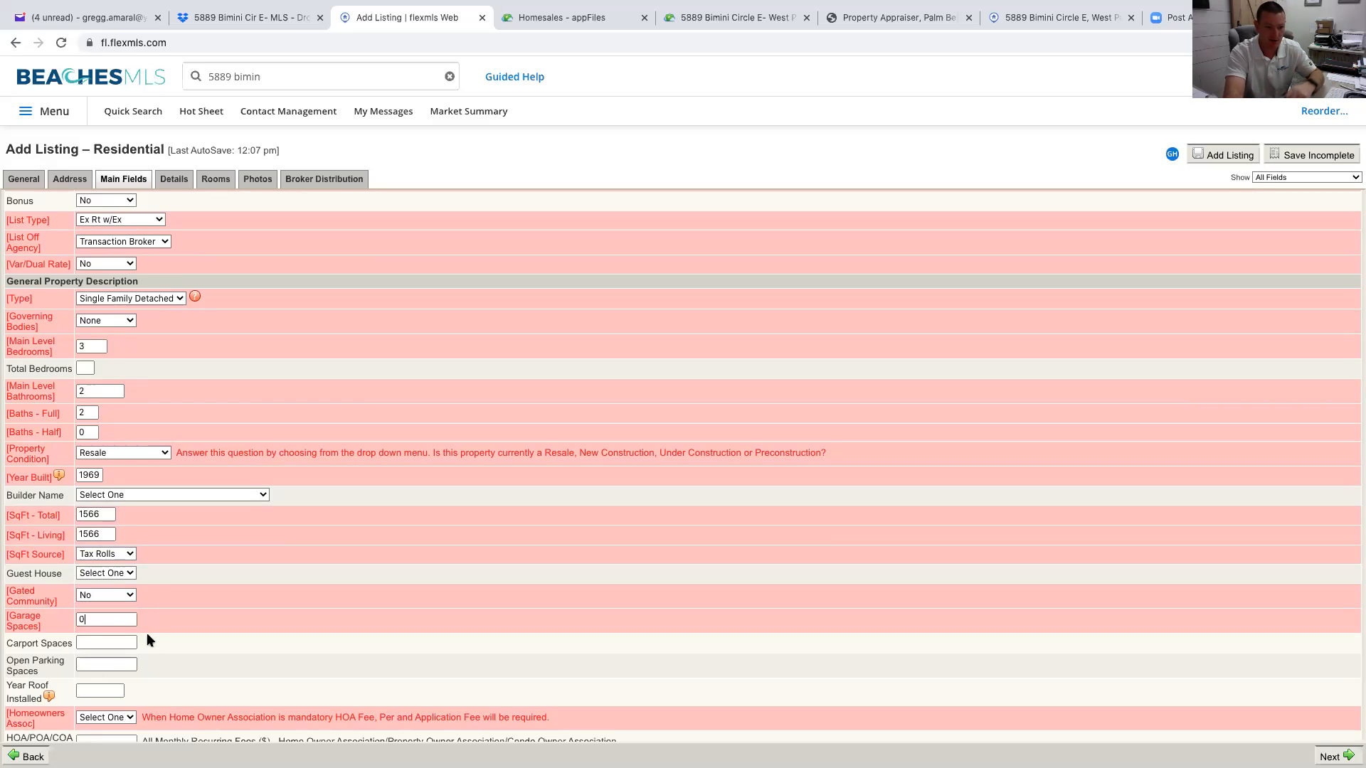
pyautogui.scroll(-3, 156, 637)
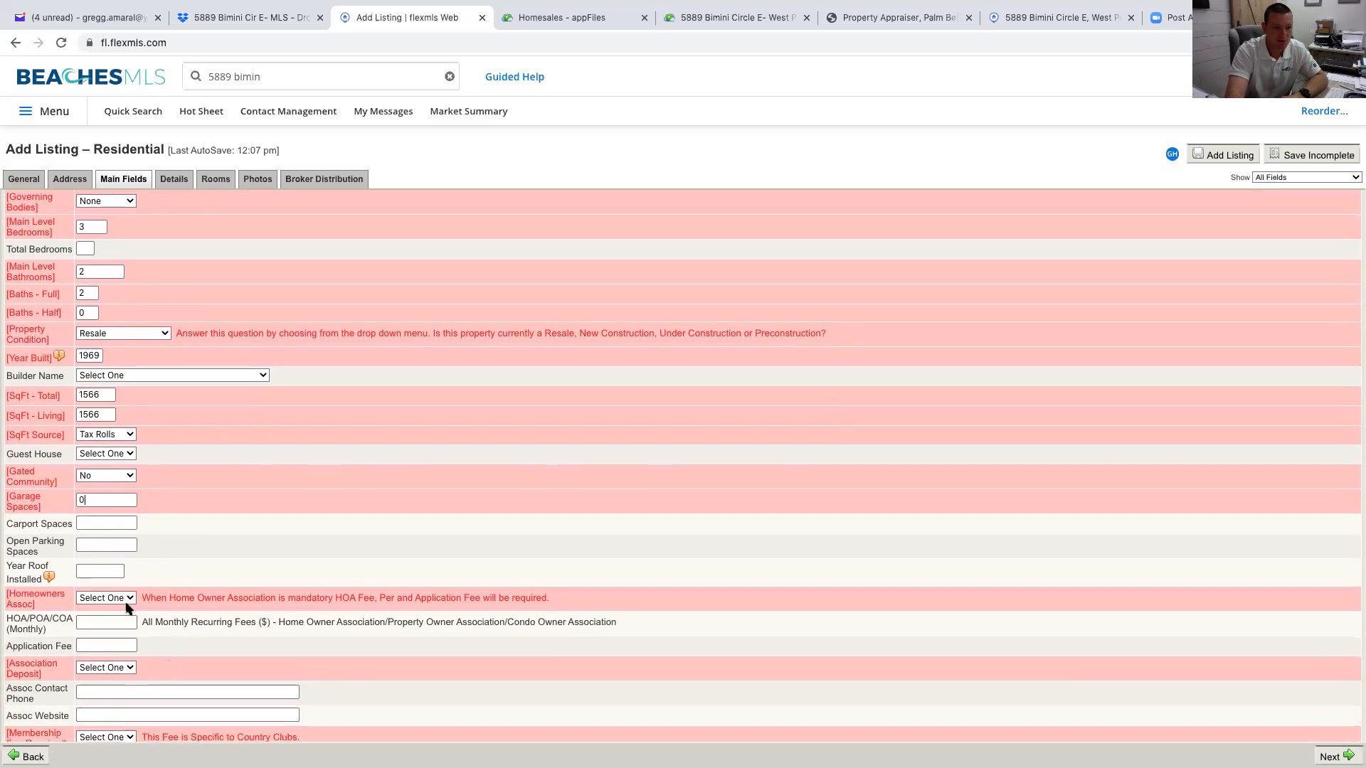
# Set Homeowners Assoc to None, briefly trying Mandatory before reverting
pyautogui.click(125, 598)
pyautogui.click(125, 621)
pyautogui.moveTo(48, 576)
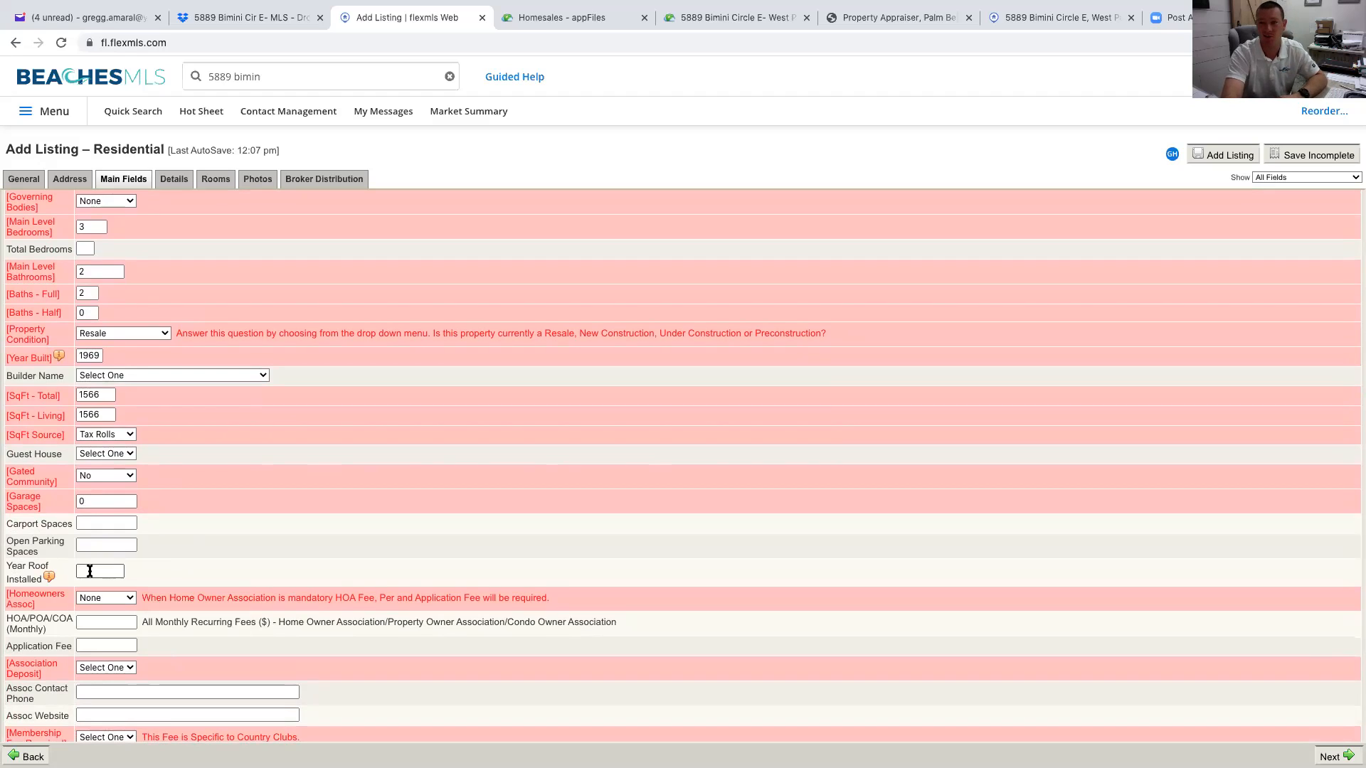
pyautogui.scroll(-3, 122, 604)
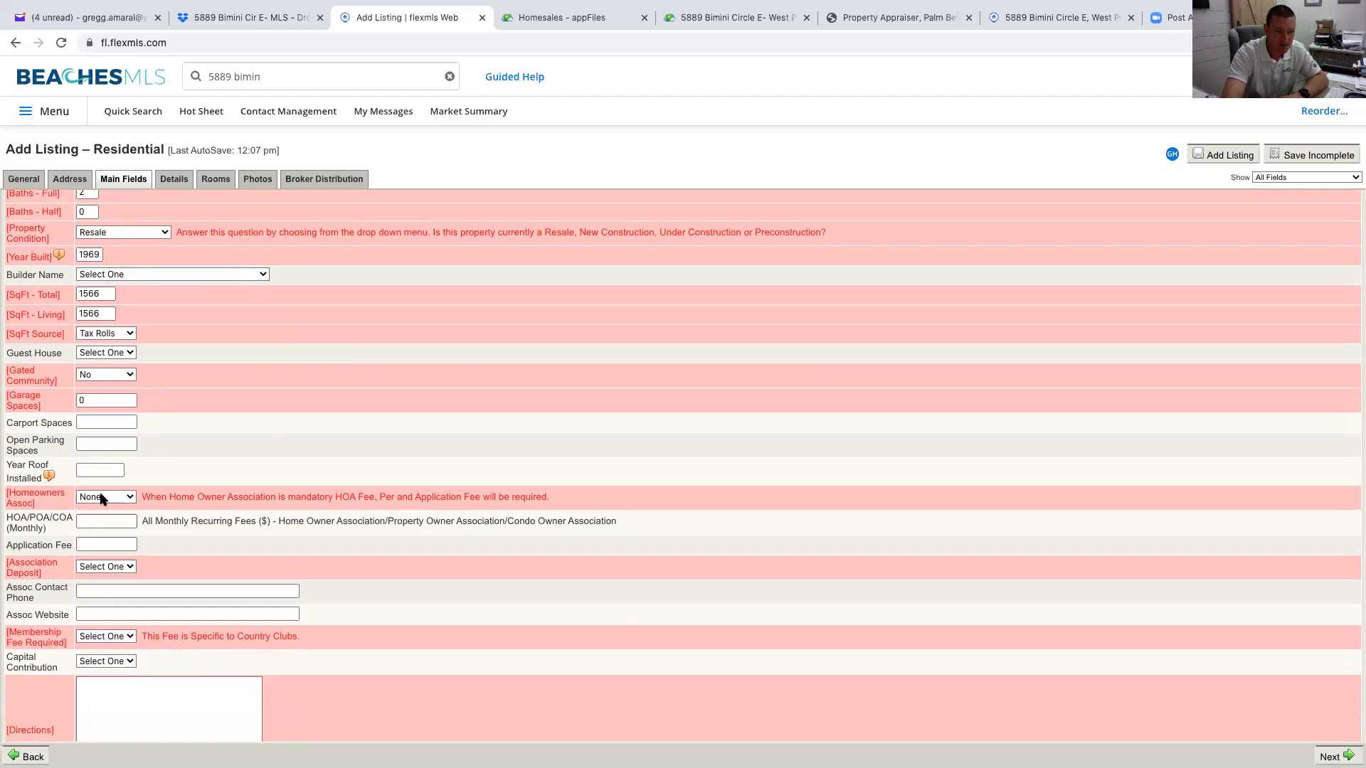
pyautogui.click(104, 496)
pyautogui.click(106, 485)
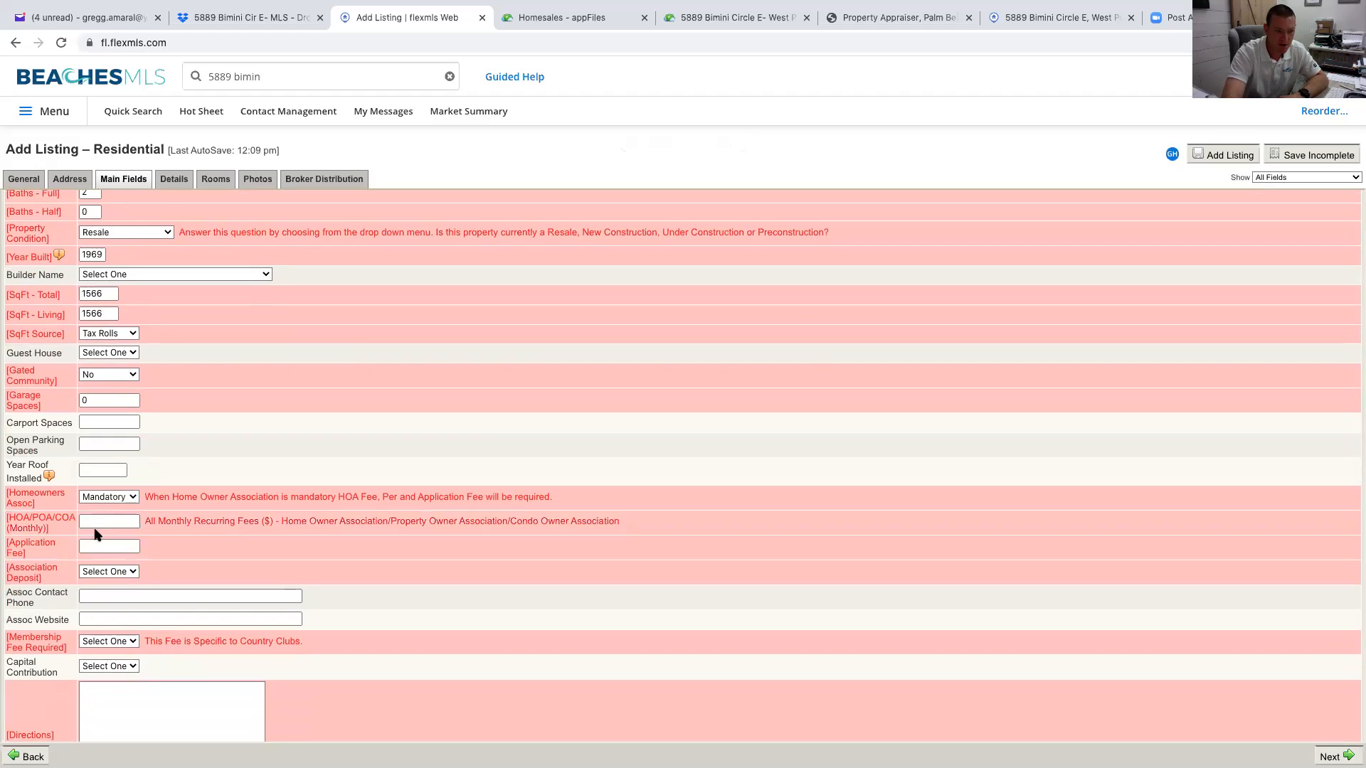
pyautogui.click(110, 501)
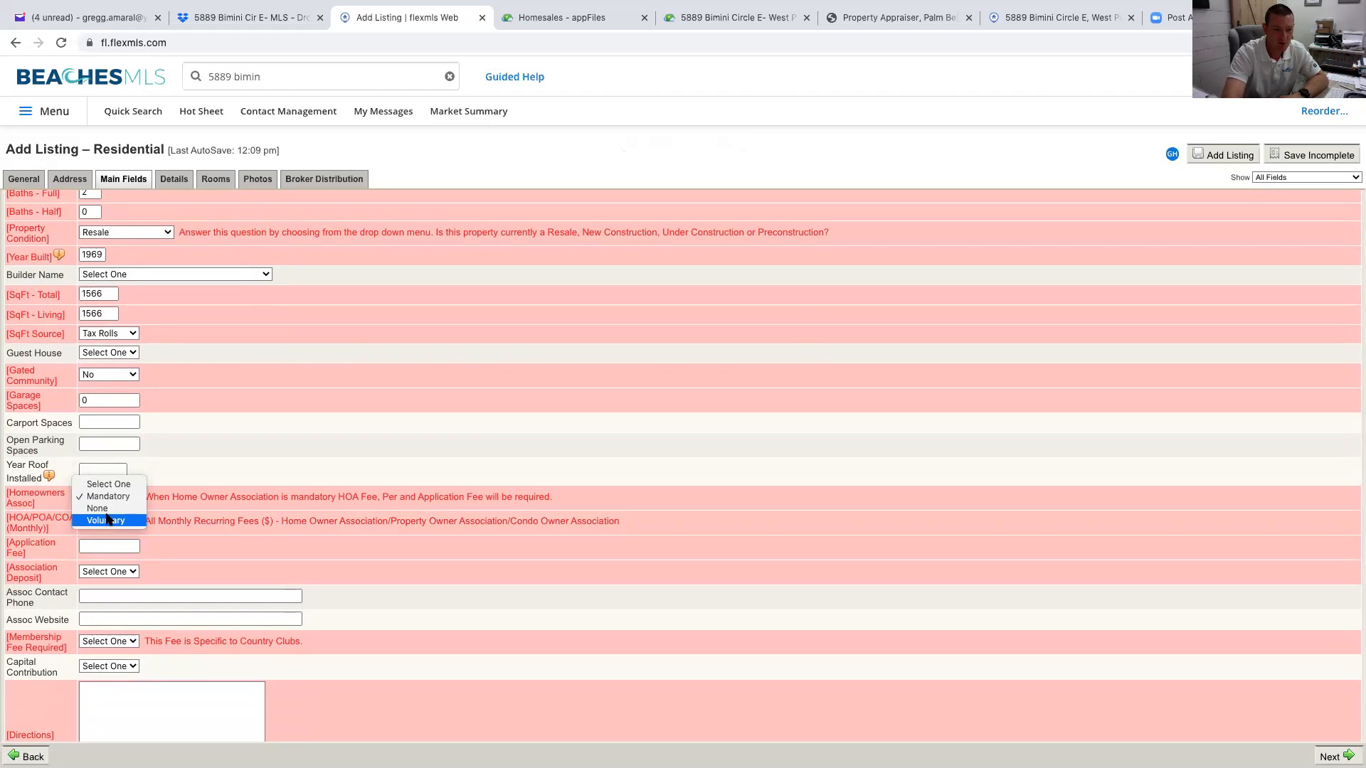
pyautogui.click(113, 509)
# Set both Association Deposit and Membership Fee Required to No
pyautogui.click(128, 571)
pyautogui.click(126, 578)
pyautogui.scroll(-3, 259, 595)
pyautogui.click(108, 528)
pyautogui.click(113, 558)
pyautogui.scroll(-5, 149, 583)
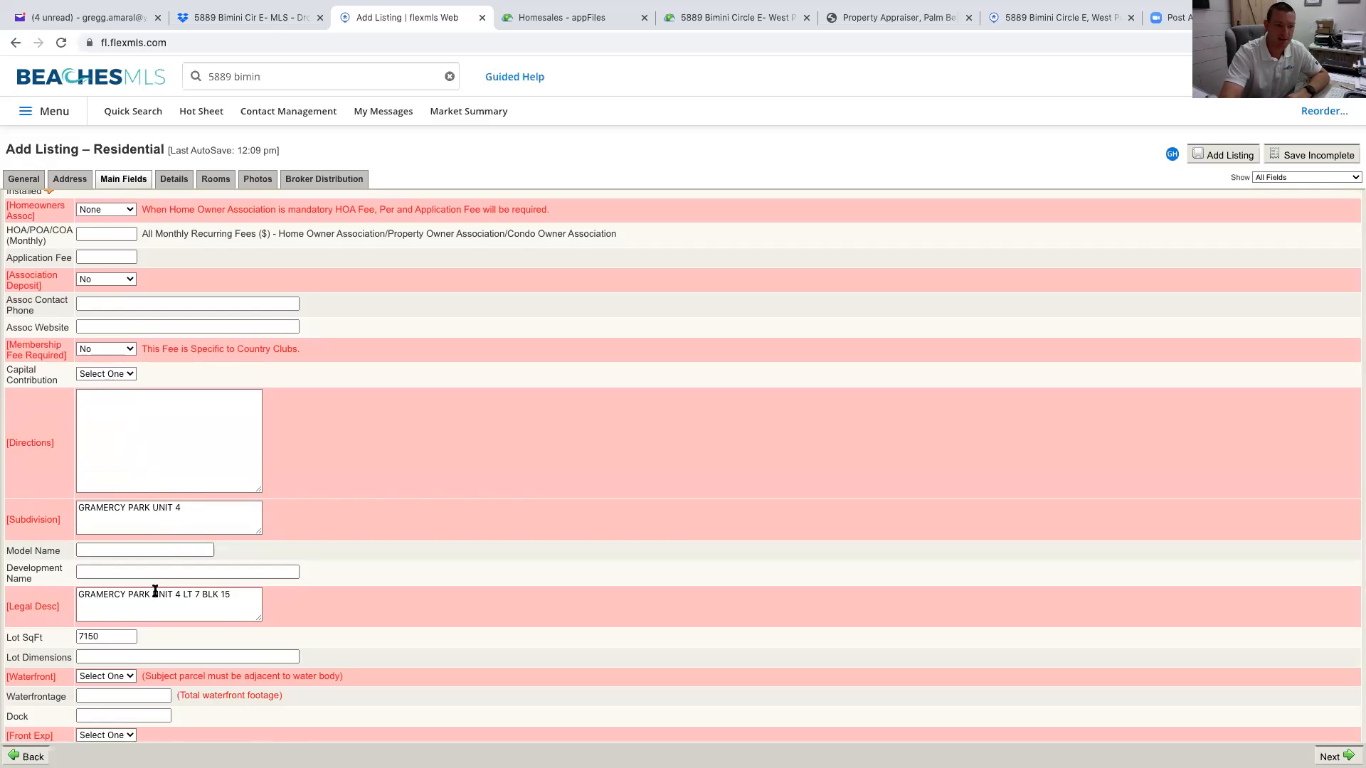
# Set Waterfront to No, leaving Front Exp unselected
pyautogui.scroll(-1, 239, 605)
pyautogui.scroll(-2, 239, 606)
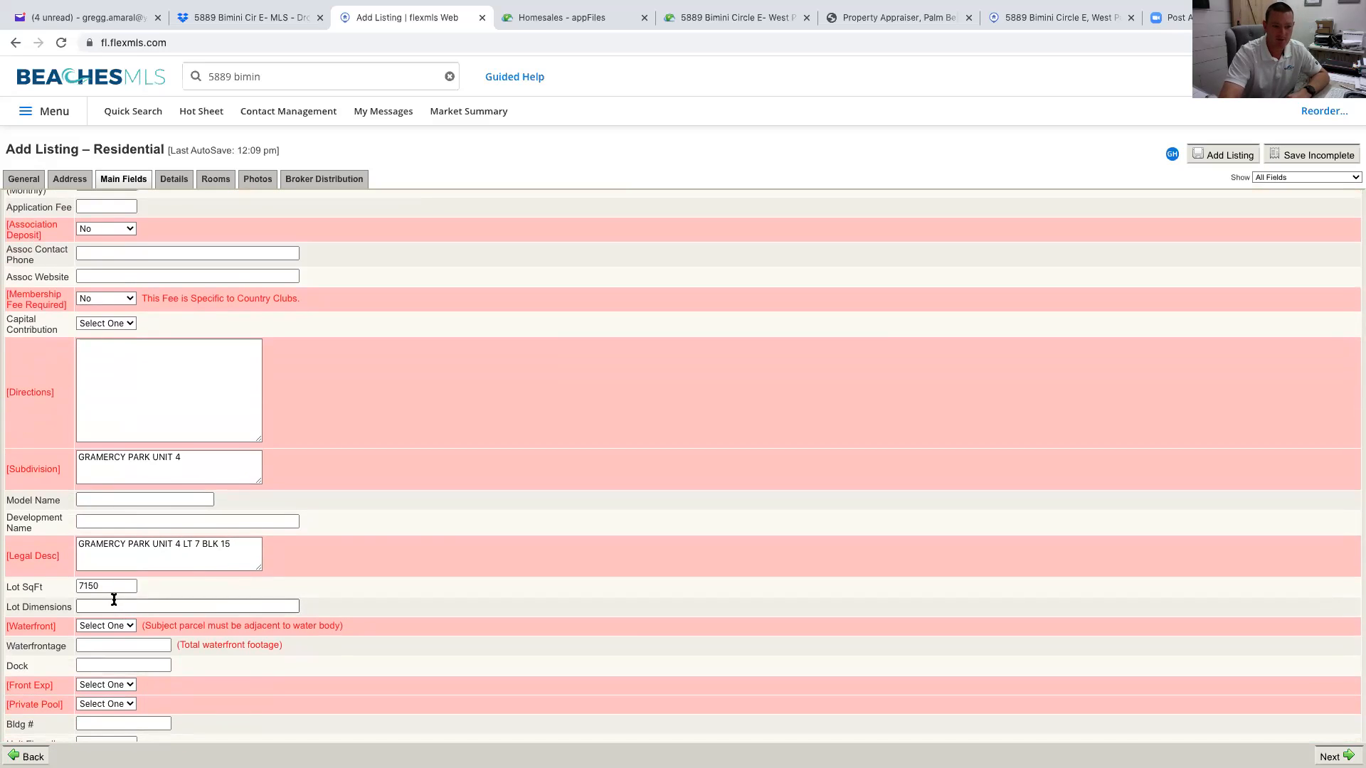
pyautogui.scroll(-3, 112, 601)
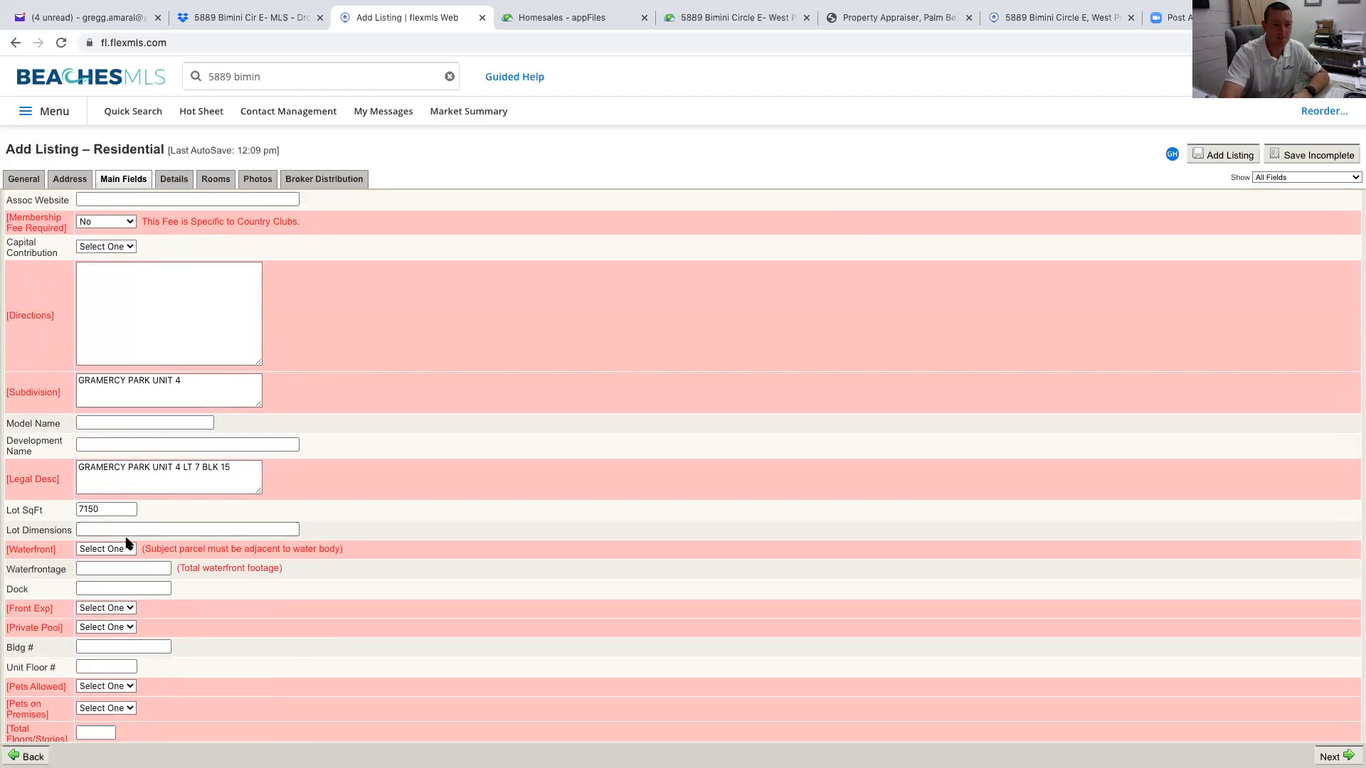
pyautogui.click(125, 548)
pyautogui.click(125, 562)
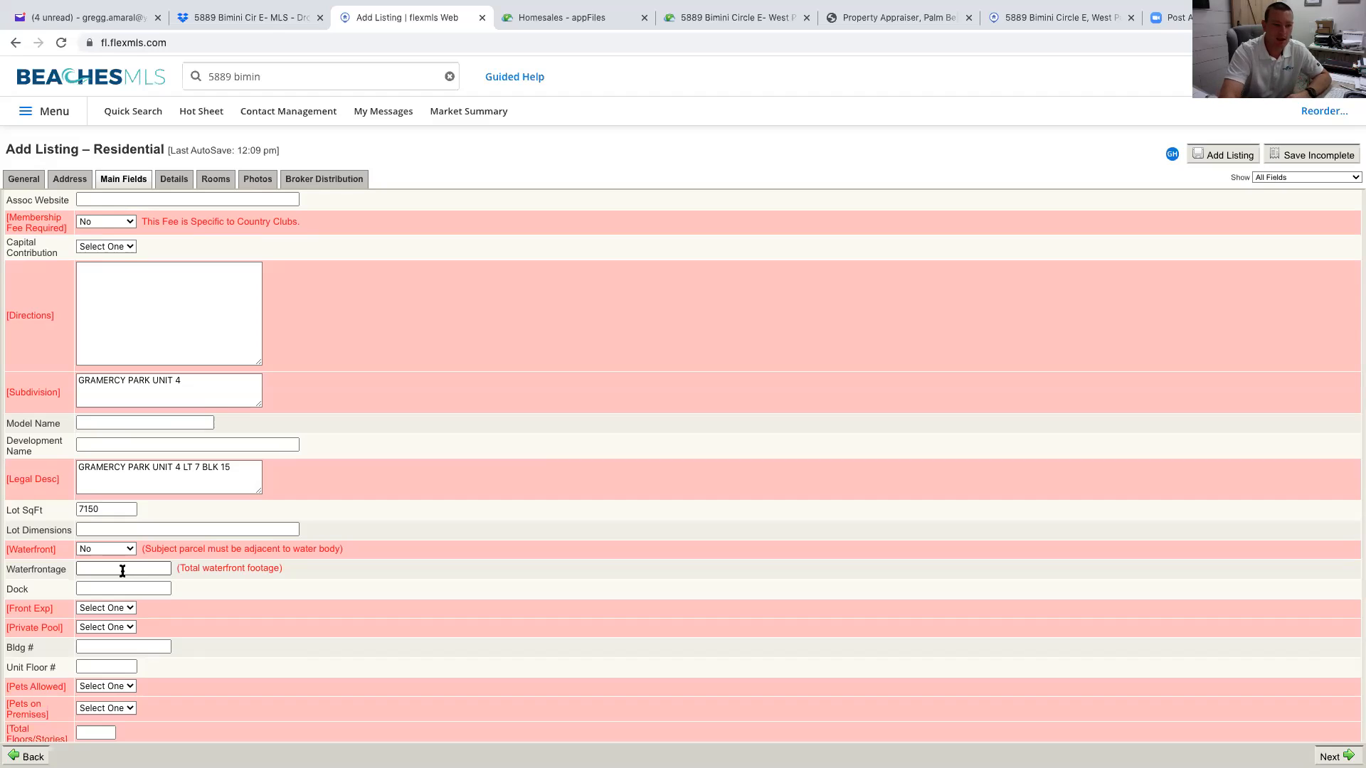
pyautogui.click(129, 611)
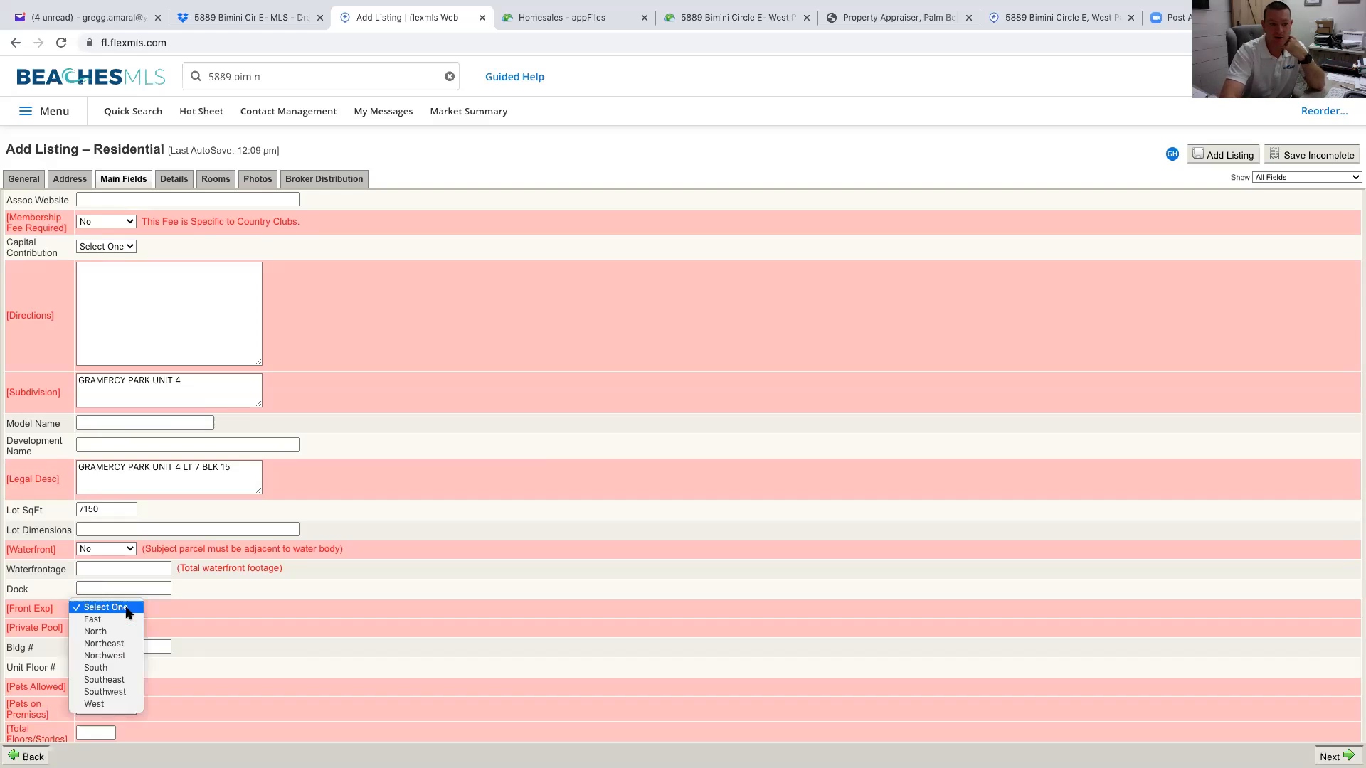
pyautogui.click(199, 623)
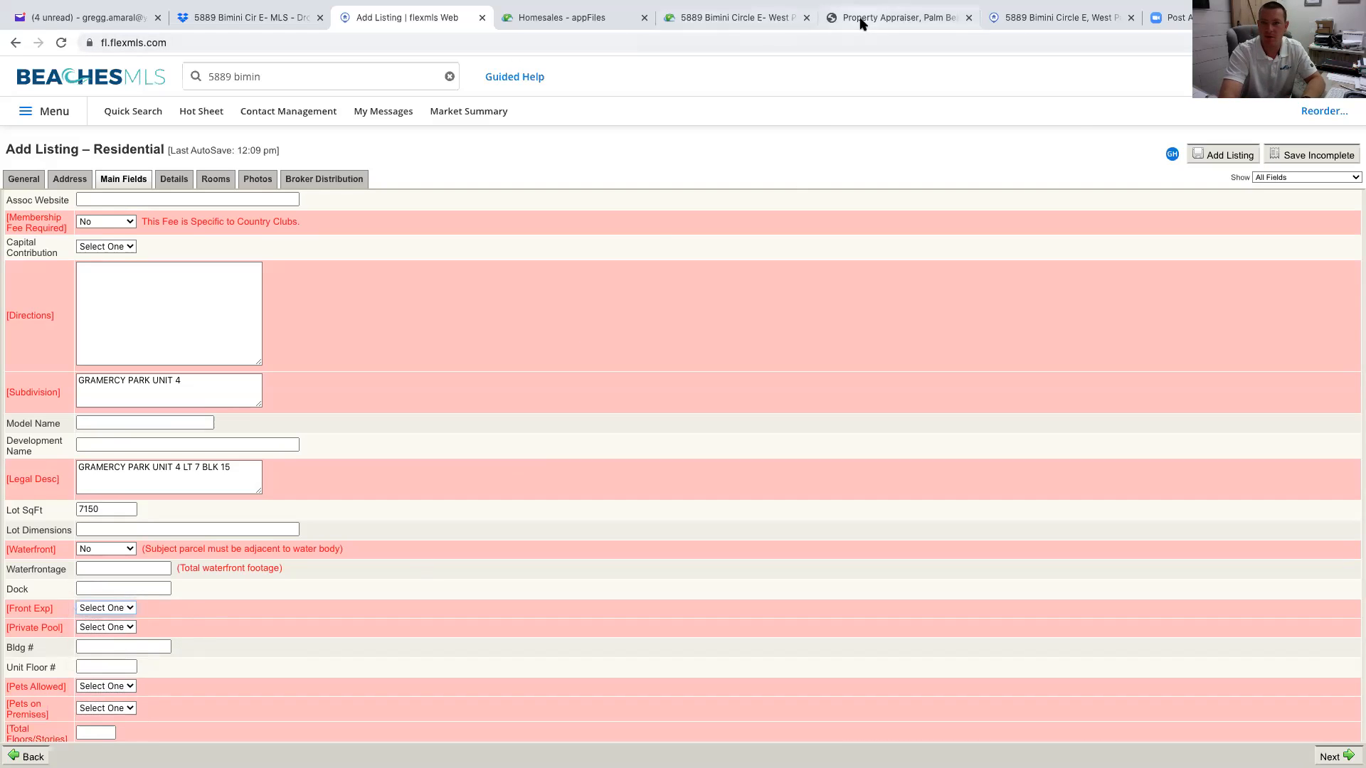
pyautogui.click(898, 17)
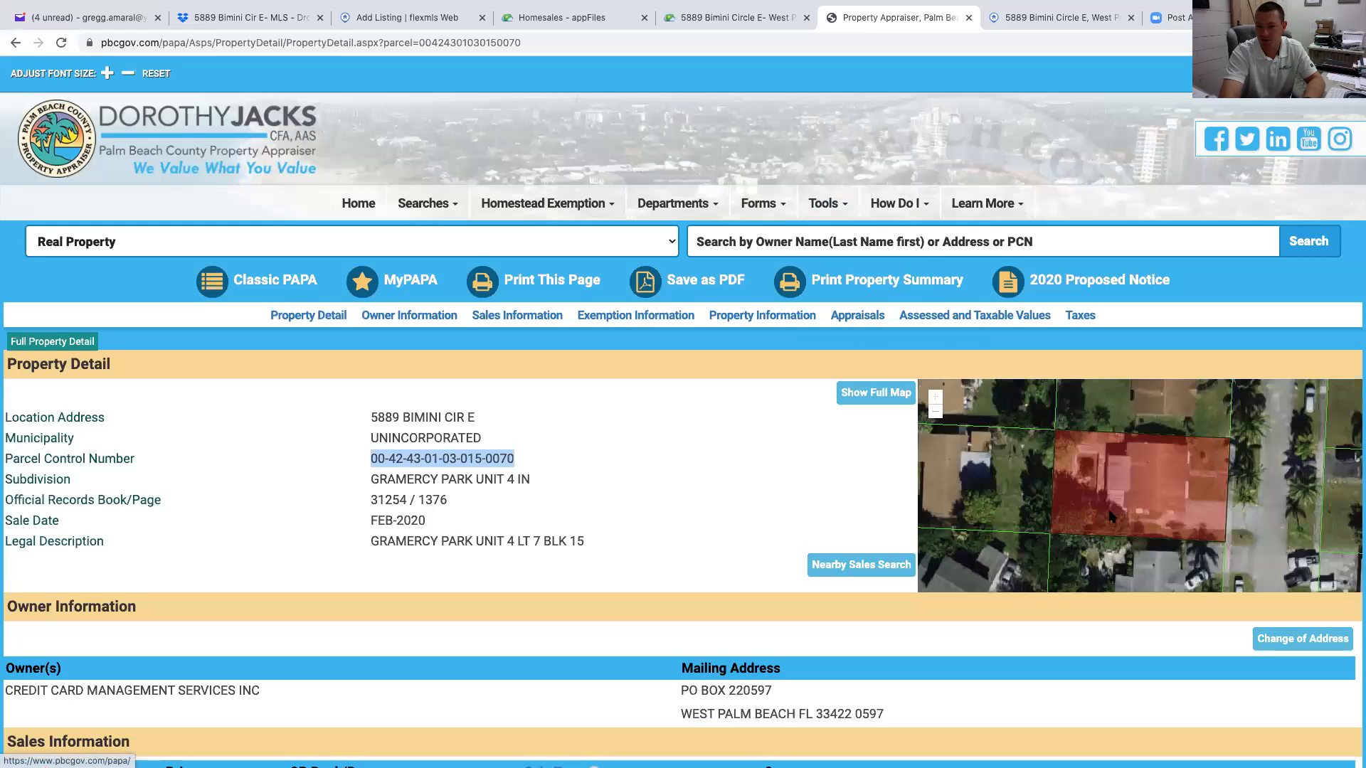
# Zoom the appraiser's parcel map out to the wider area, then return to the Add Listing form
pyautogui.doubleClick(936, 412)
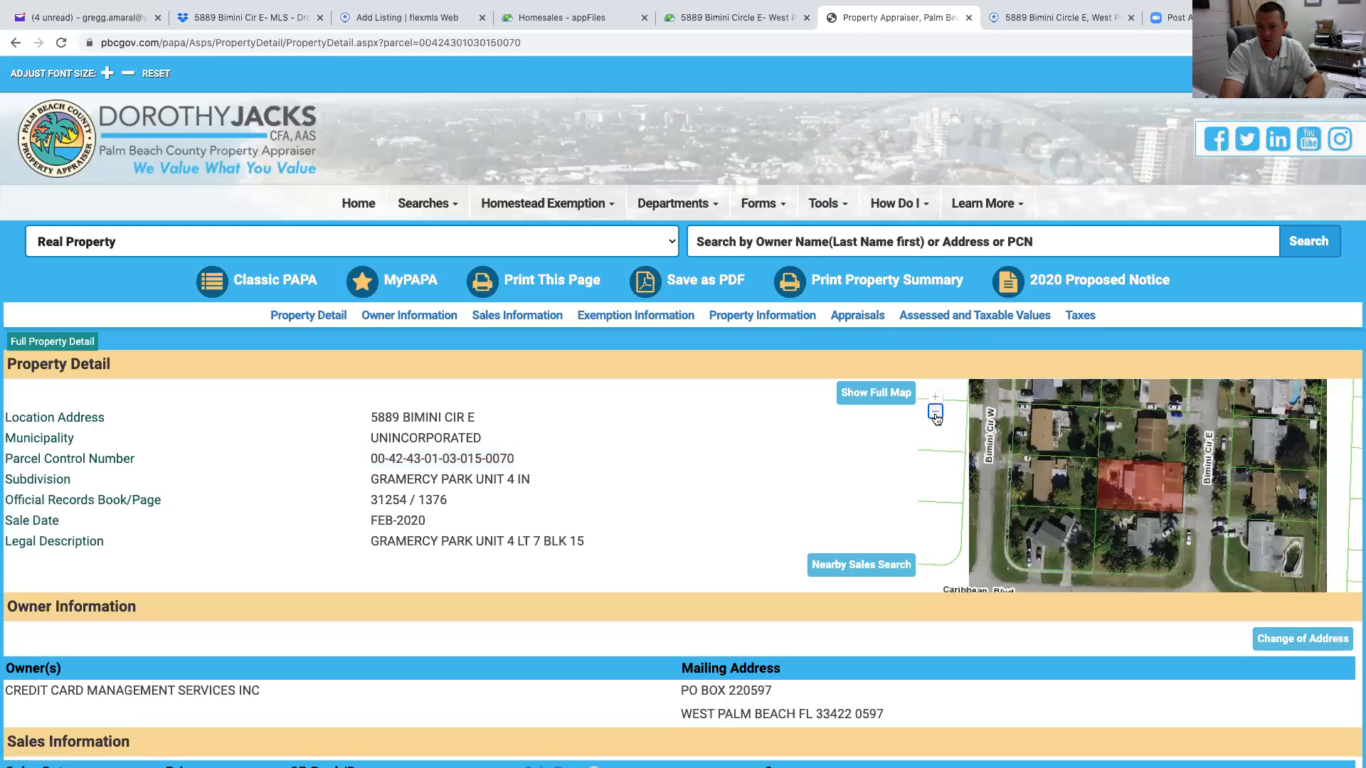
pyautogui.doubleClick(936, 412)
pyautogui.click(936, 412)
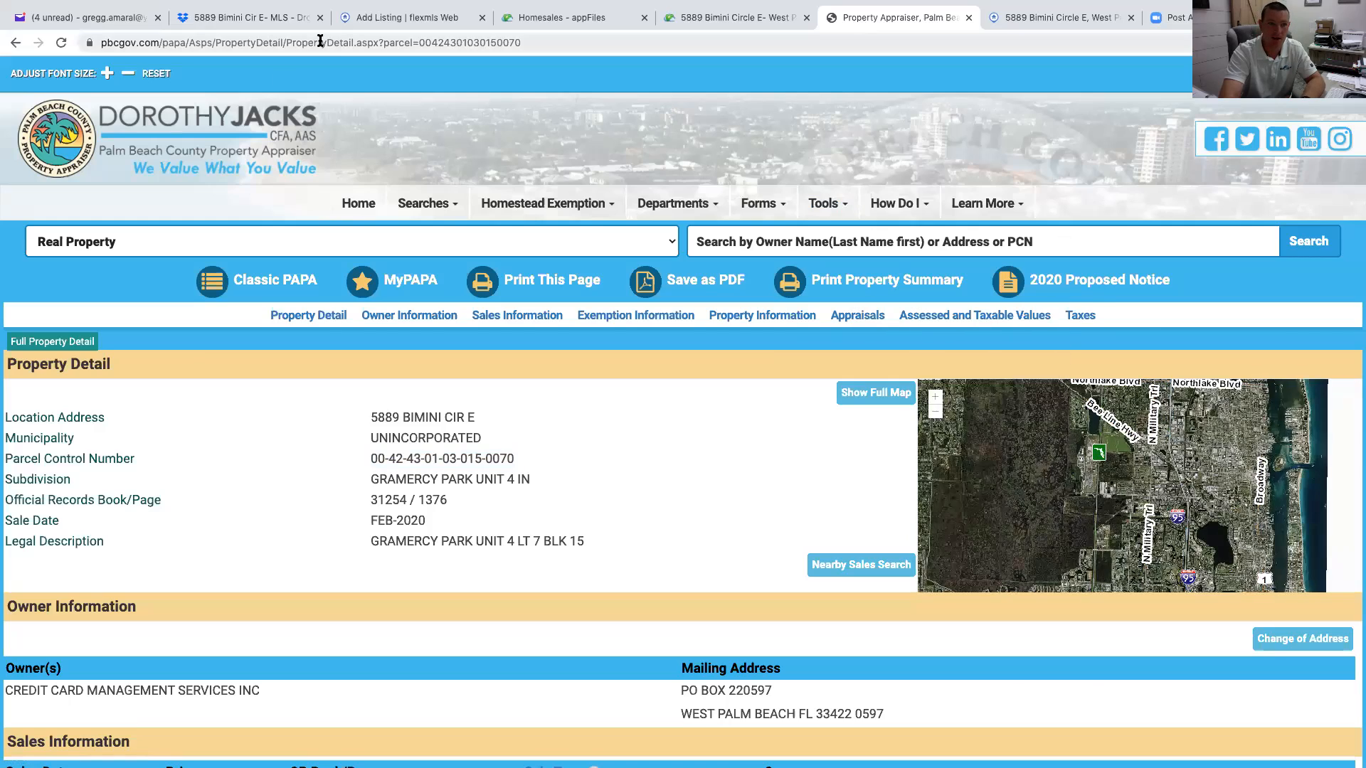
pyautogui.click(380, 19)
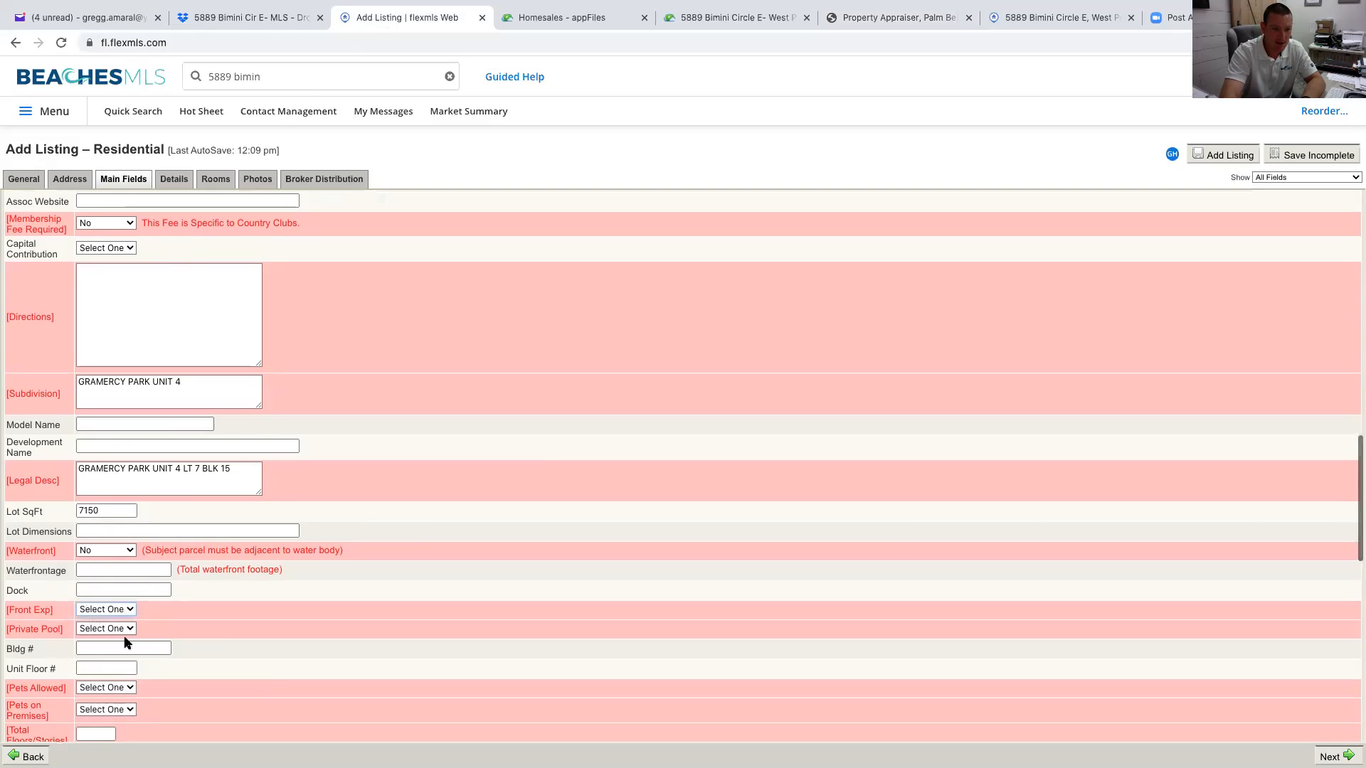
# Set Front Exp to West, Private Pool to No and Pets Allowed to Yes
pyautogui.scroll(-2, 131, 633)
pyautogui.scroll(-1, 132, 632)
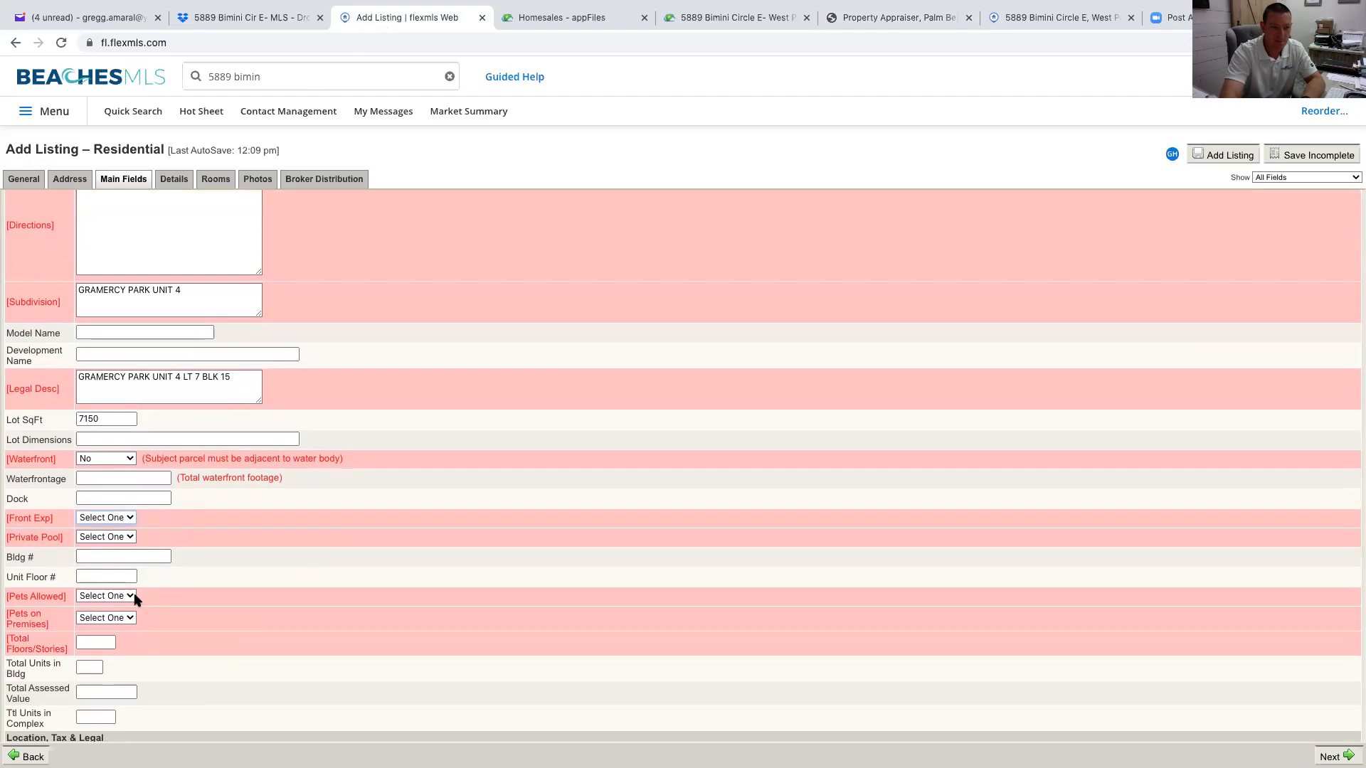
pyautogui.click(129, 519)
pyautogui.click(105, 614)
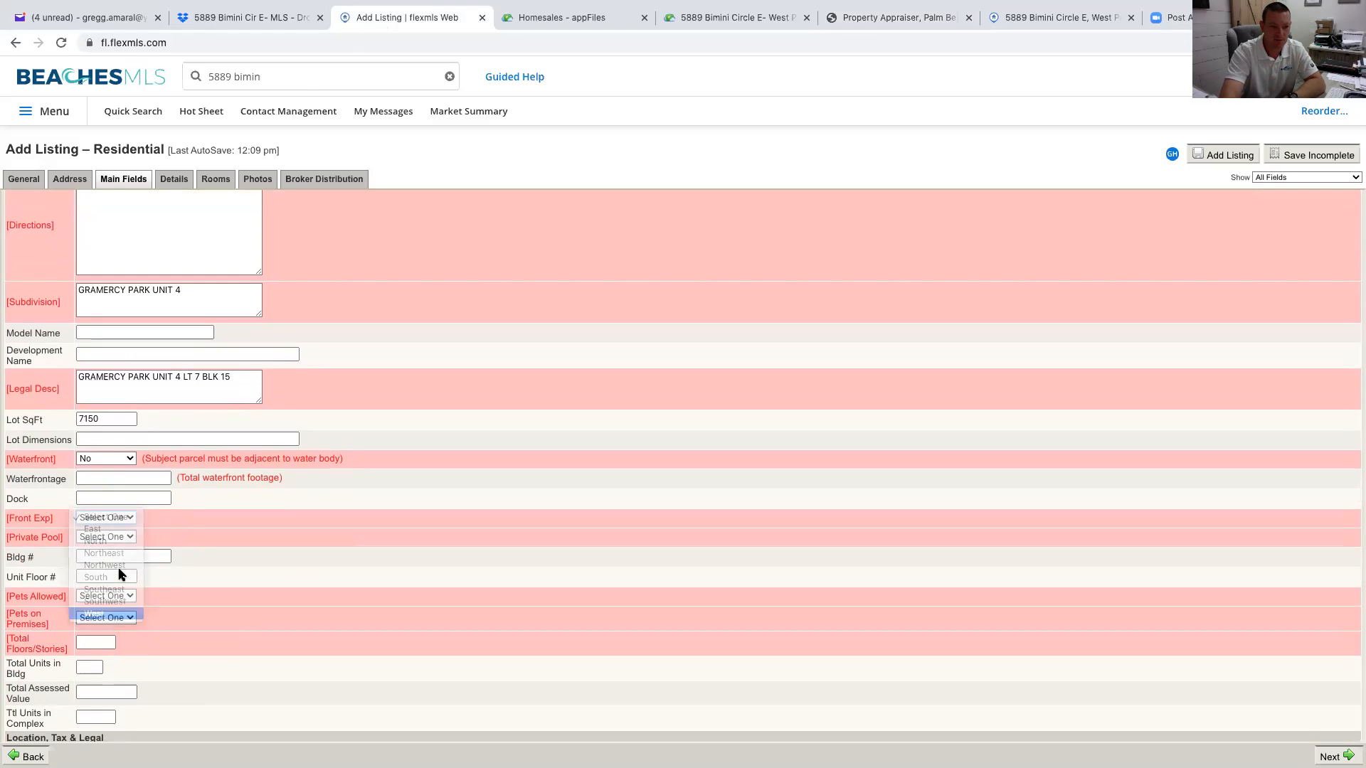
pyautogui.click(125, 538)
pyautogui.click(125, 549)
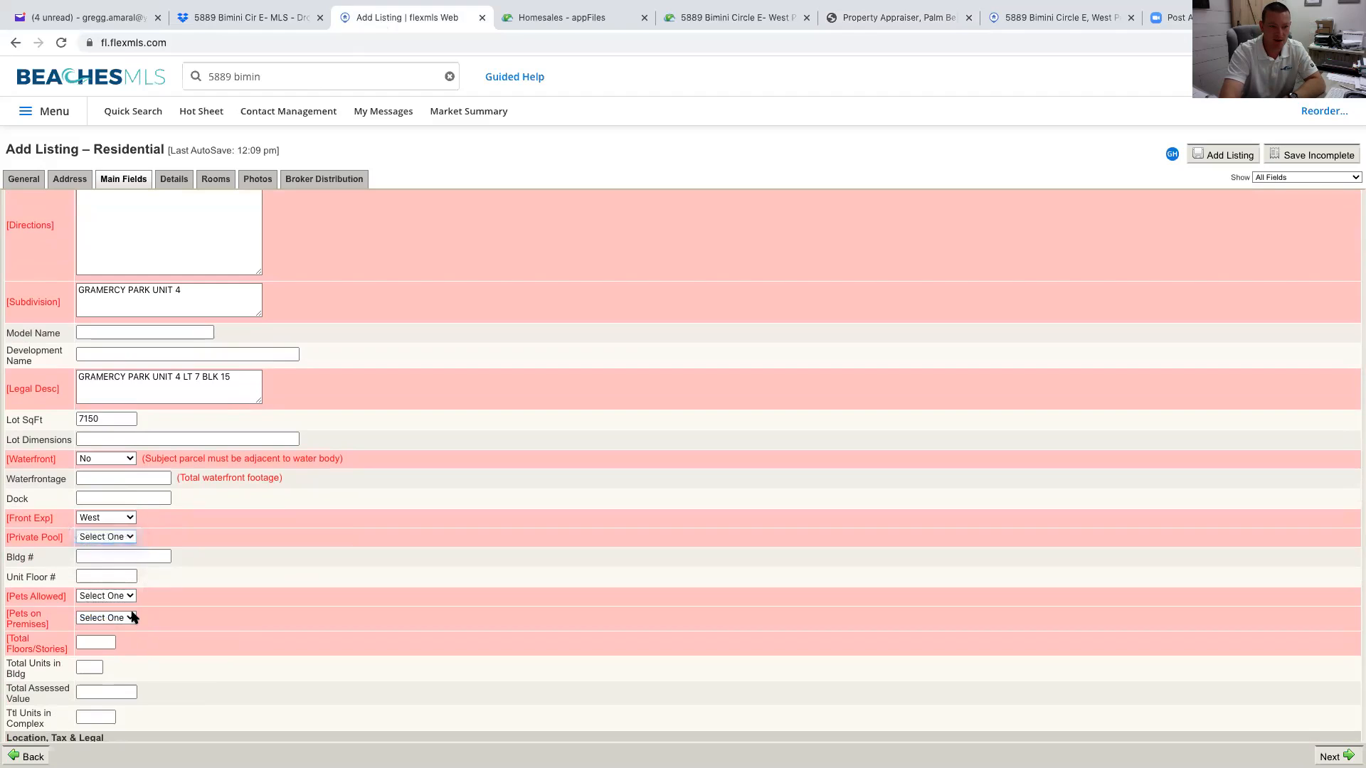
pyautogui.click(129, 598)
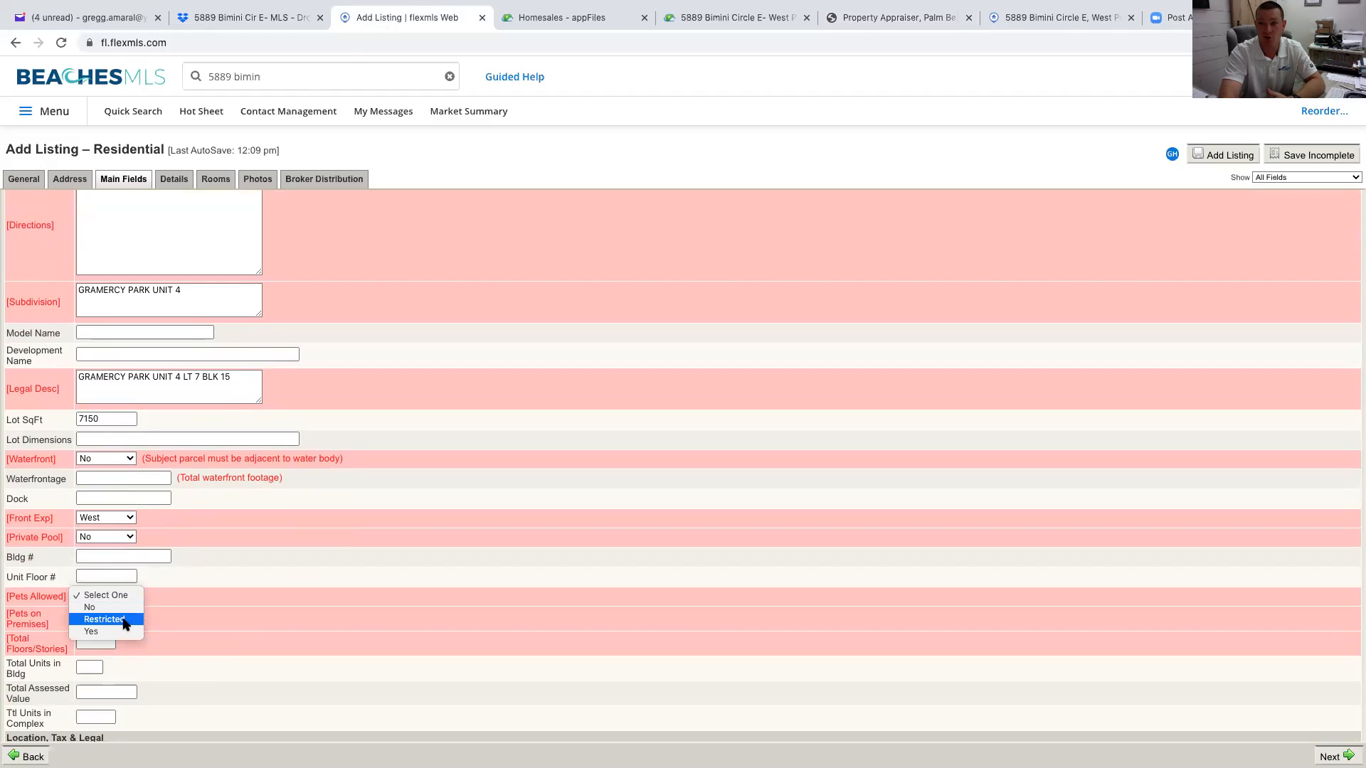
pyautogui.click(107, 631)
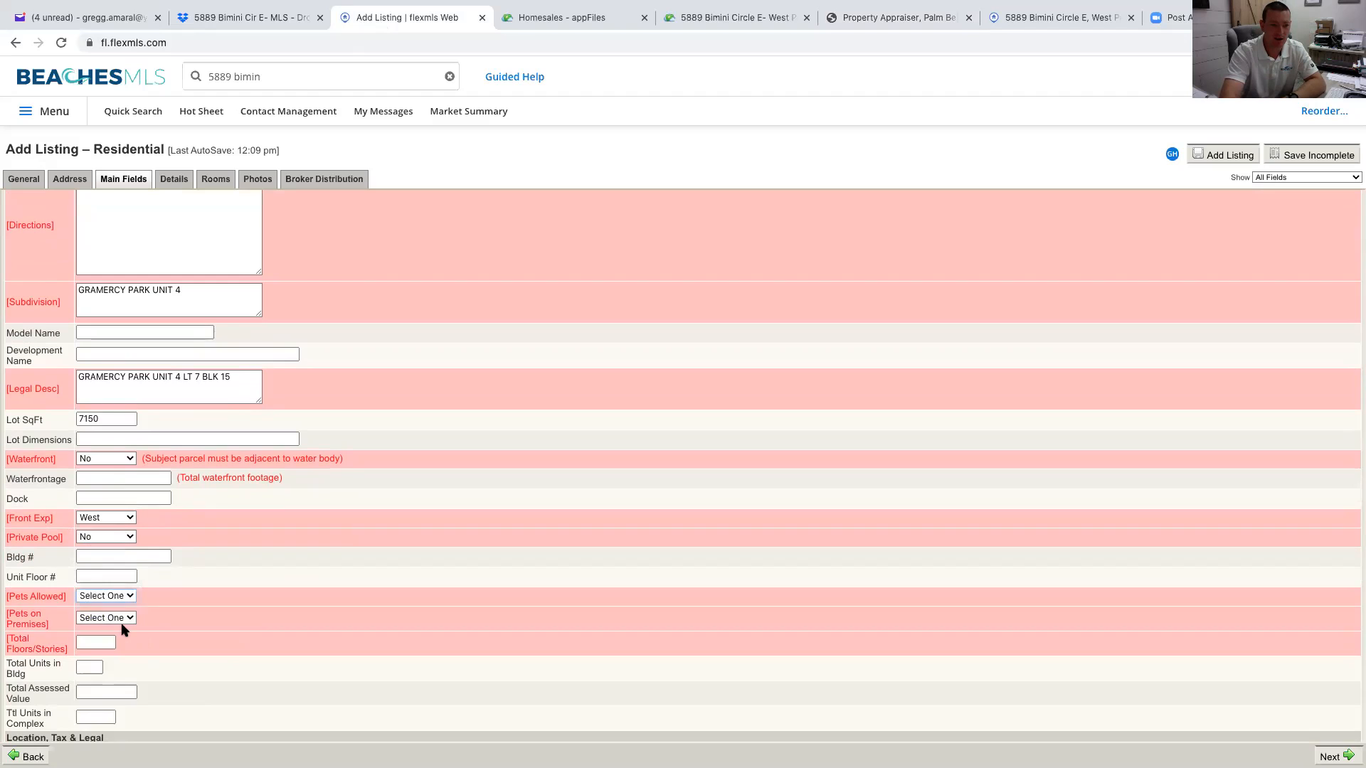
# Set Pets on Premises to No and Total Floors/Stories to 1
pyautogui.scroll(-3, 141, 616)
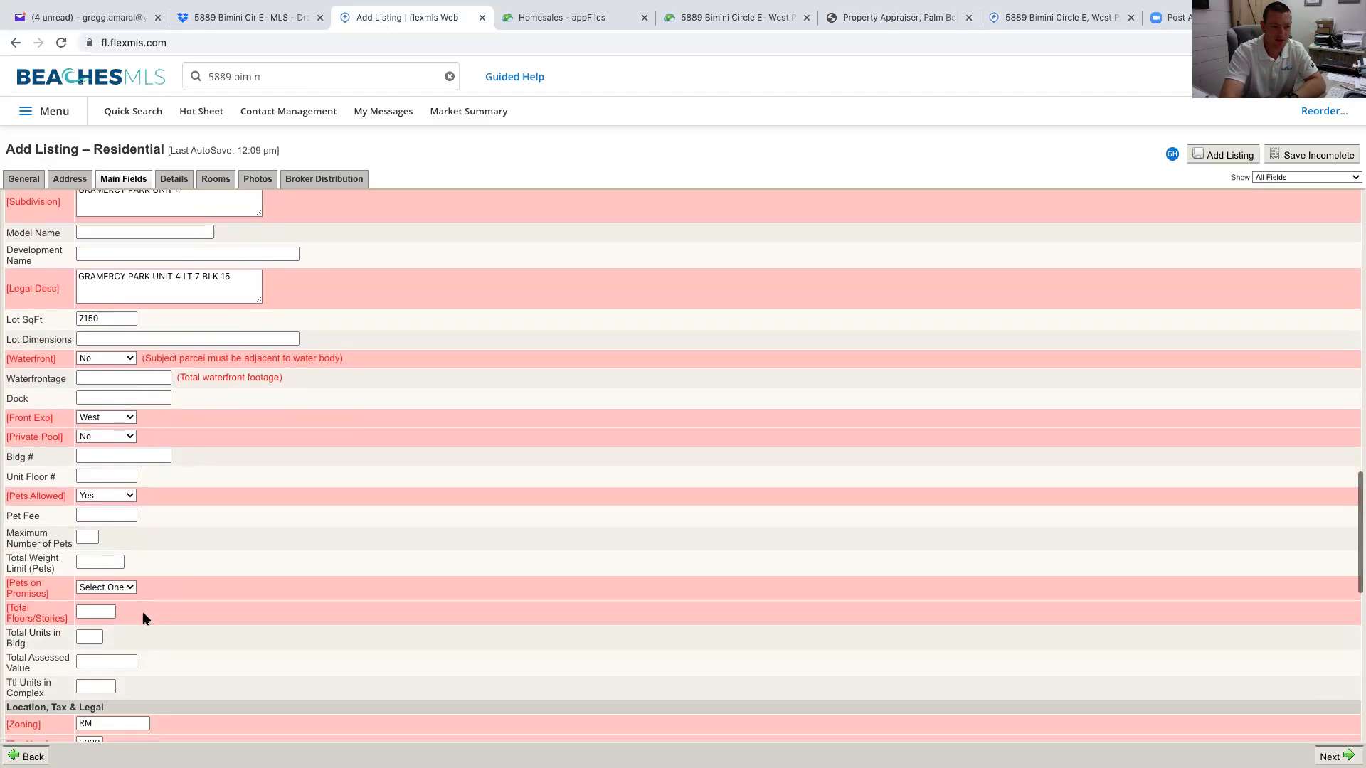
pyautogui.click(105, 583)
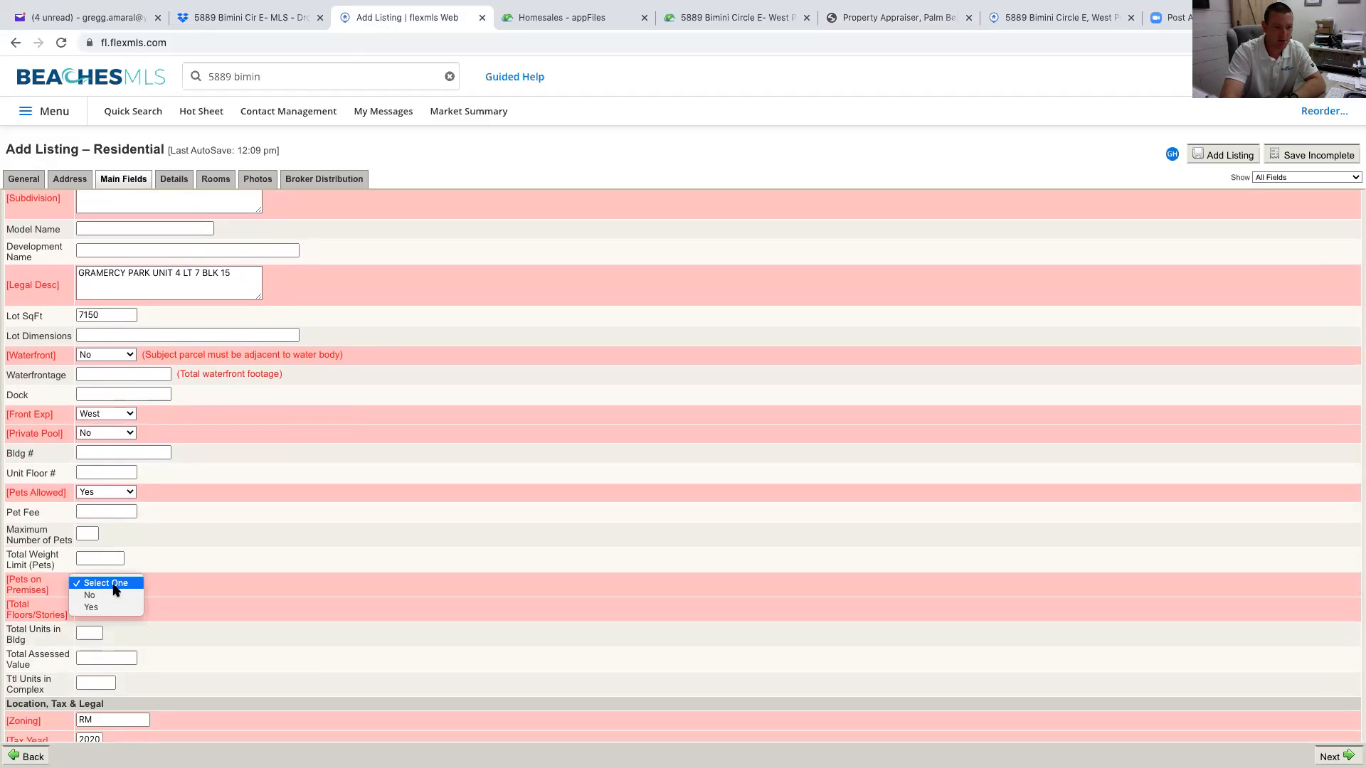
pyautogui.click(107, 595)
pyautogui.click(107, 604)
pyautogui.write('1')
pyautogui.scroll(-5, 179, 639)
pyautogui.scroll(-1, 179, 641)
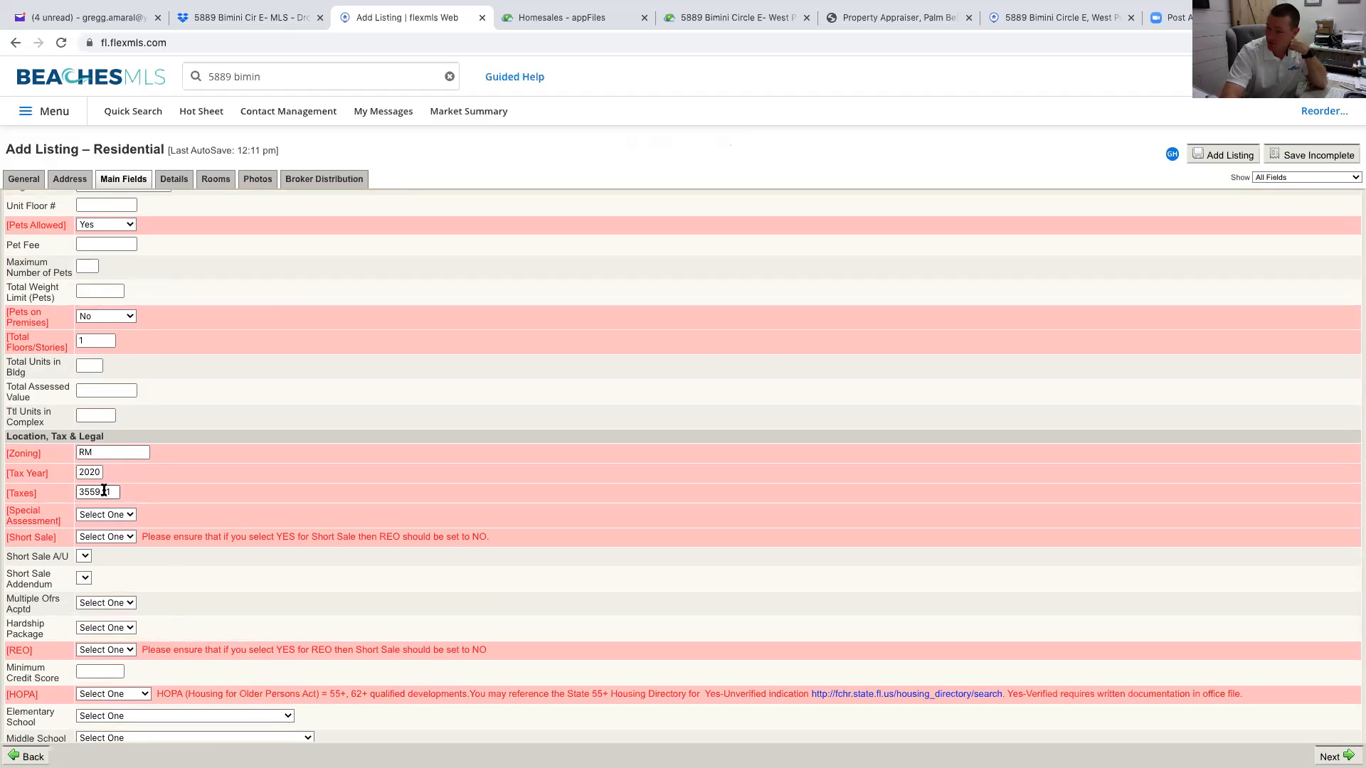
pyautogui.click(130, 517)
pyautogui.click(125, 527)
pyautogui.click(125, 537)
pyautogui.click(124, 550)
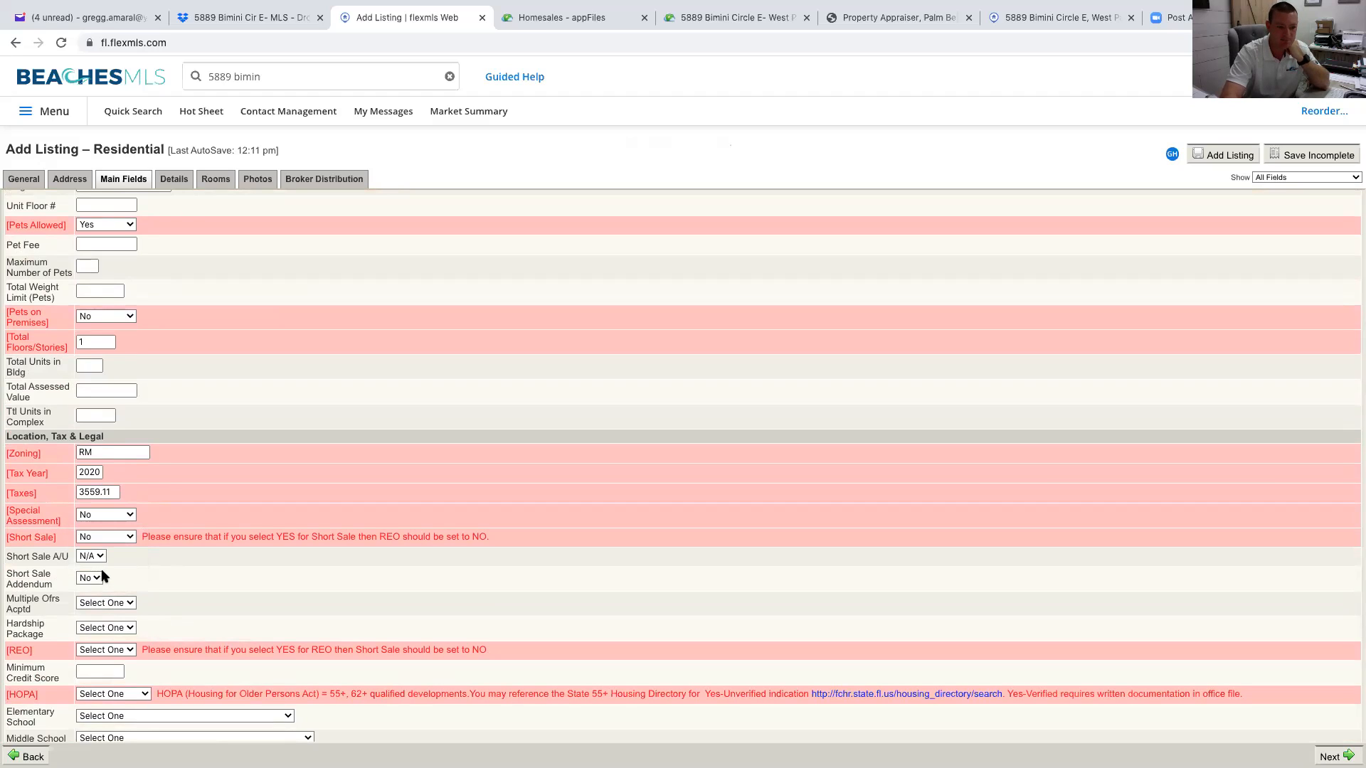
pyautogui.click(131, 603)
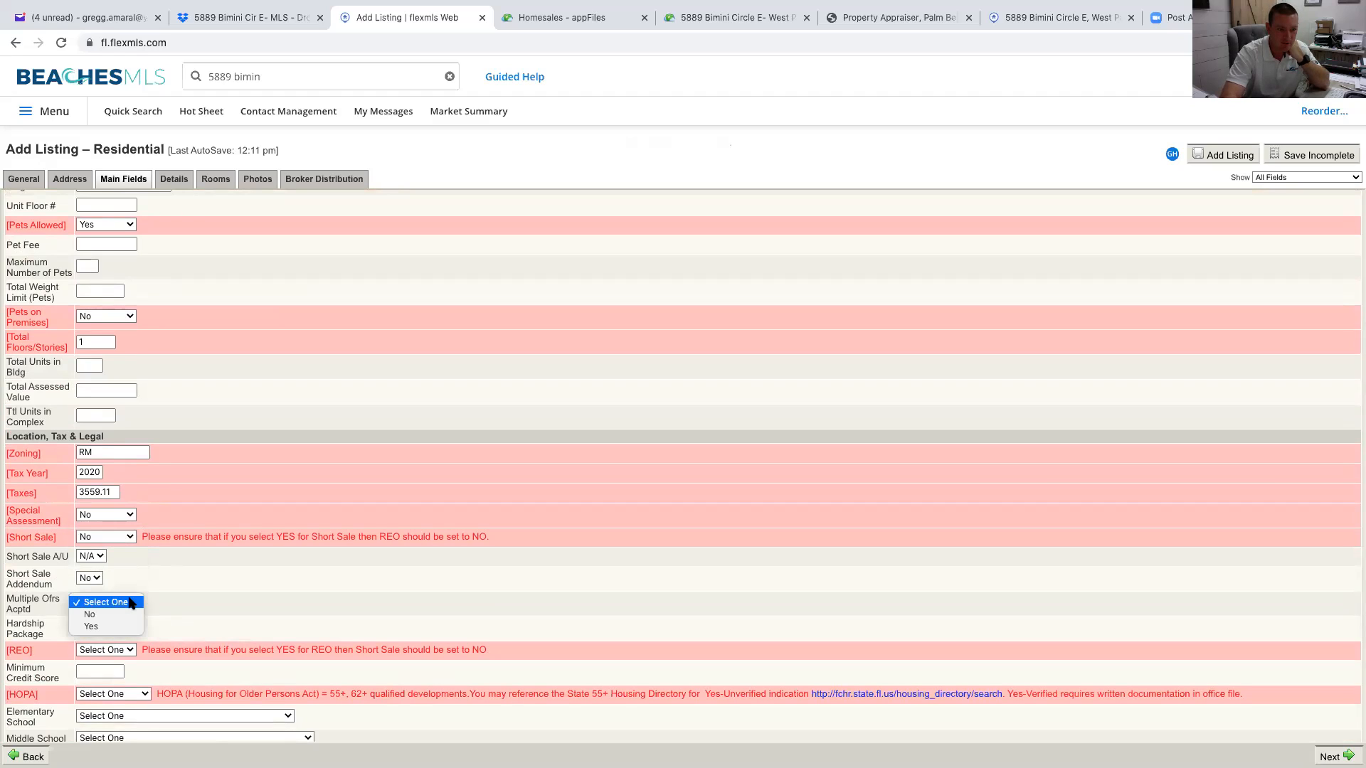
pyautogui.click(131, 616)
pyautogui.click(134, 628)
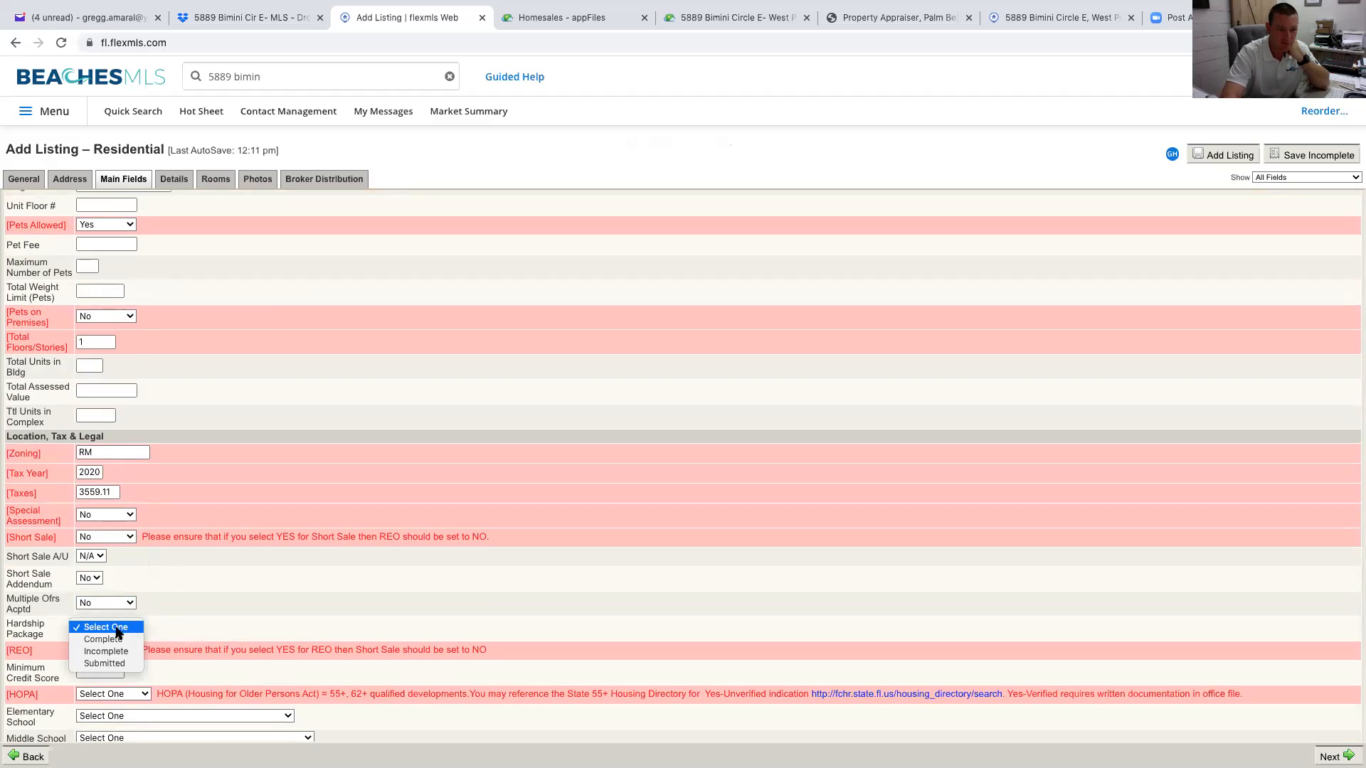
pyautogui.click(139, 629)
pyautogui.click(121, 651)
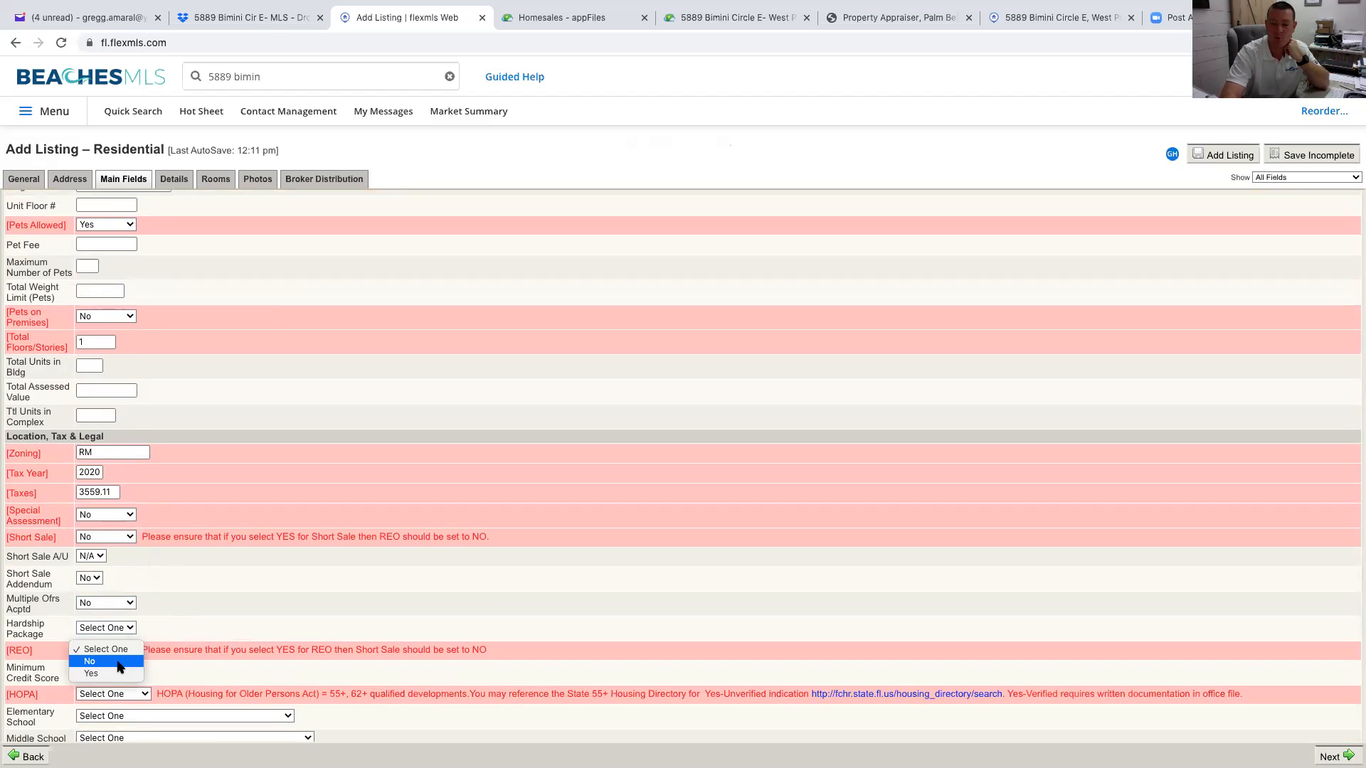
pyautogui.click(120, 666)
pyautogui.scroll(-1, 170, 676)
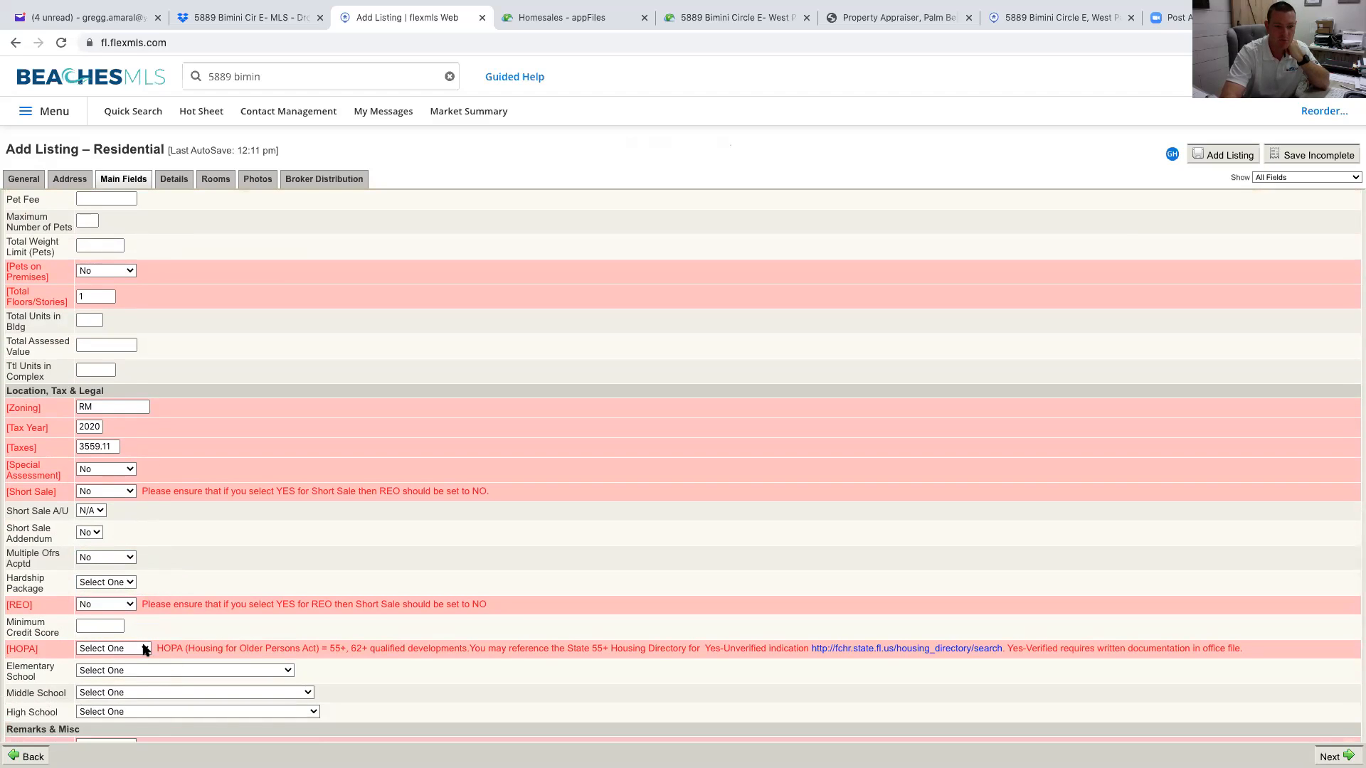
pyautogui.click(145, 649)
pyautogui.click(145, 647)
pyautogui.scroll(-3, 265, 648)
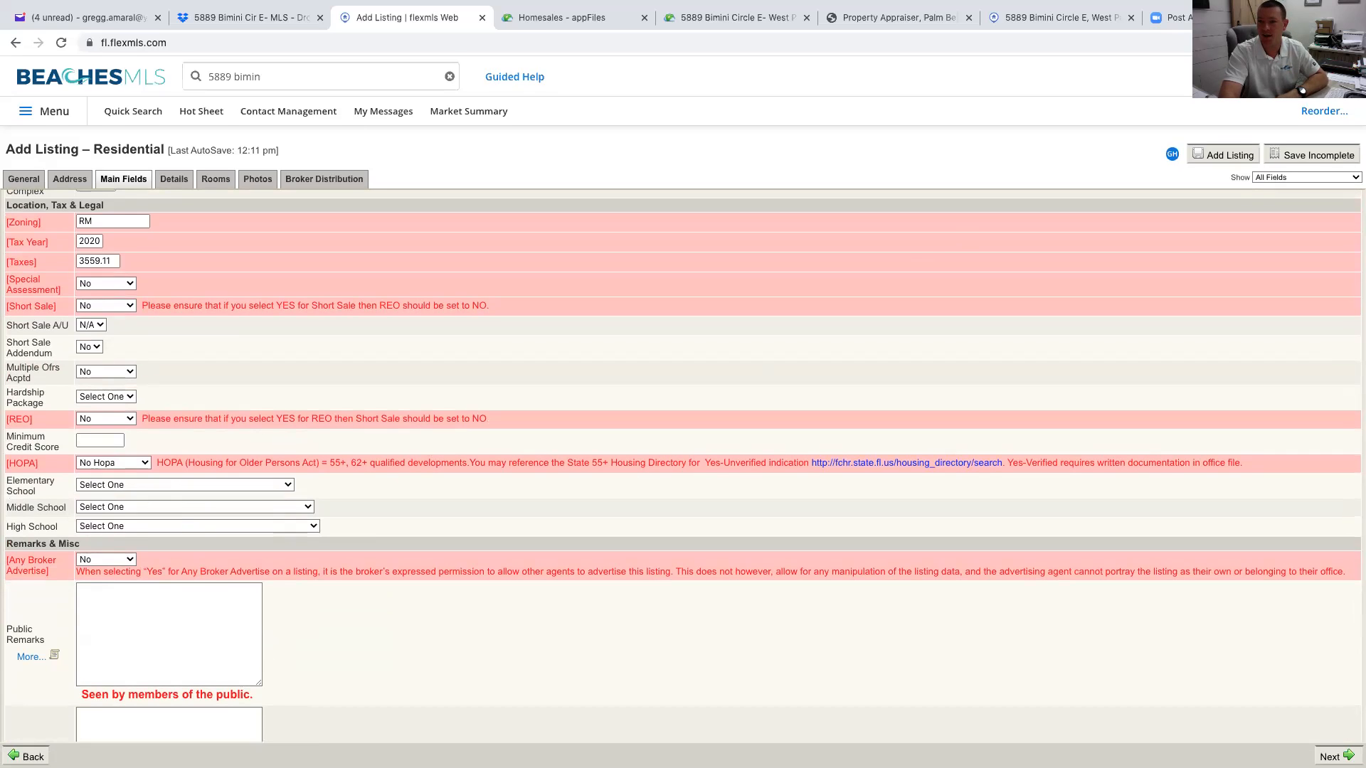
# Google 'schools near me' in a new tab and open Niche's Public Schools in Jupiter, FL result
pyautogui.press('super+t')
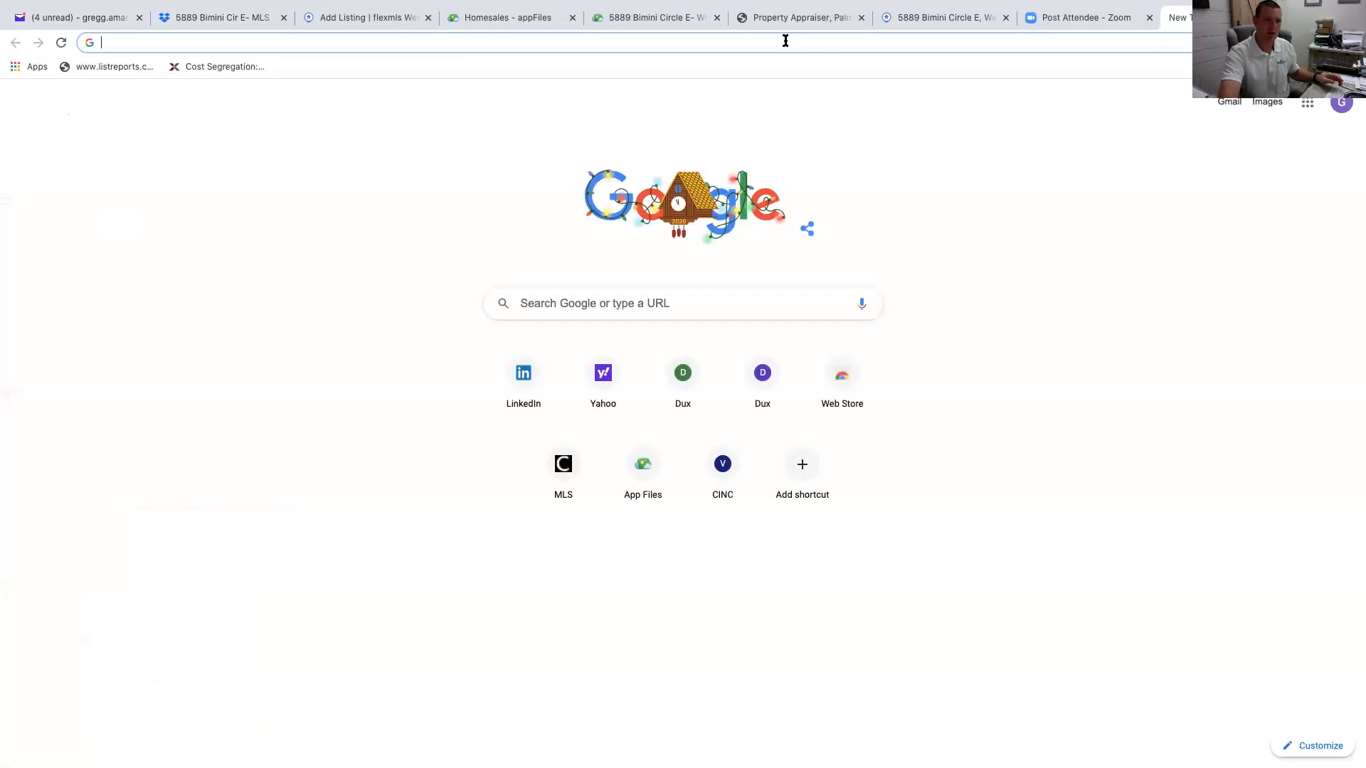
pyautogui.write('schools near me')
pyautogui.press('Return')
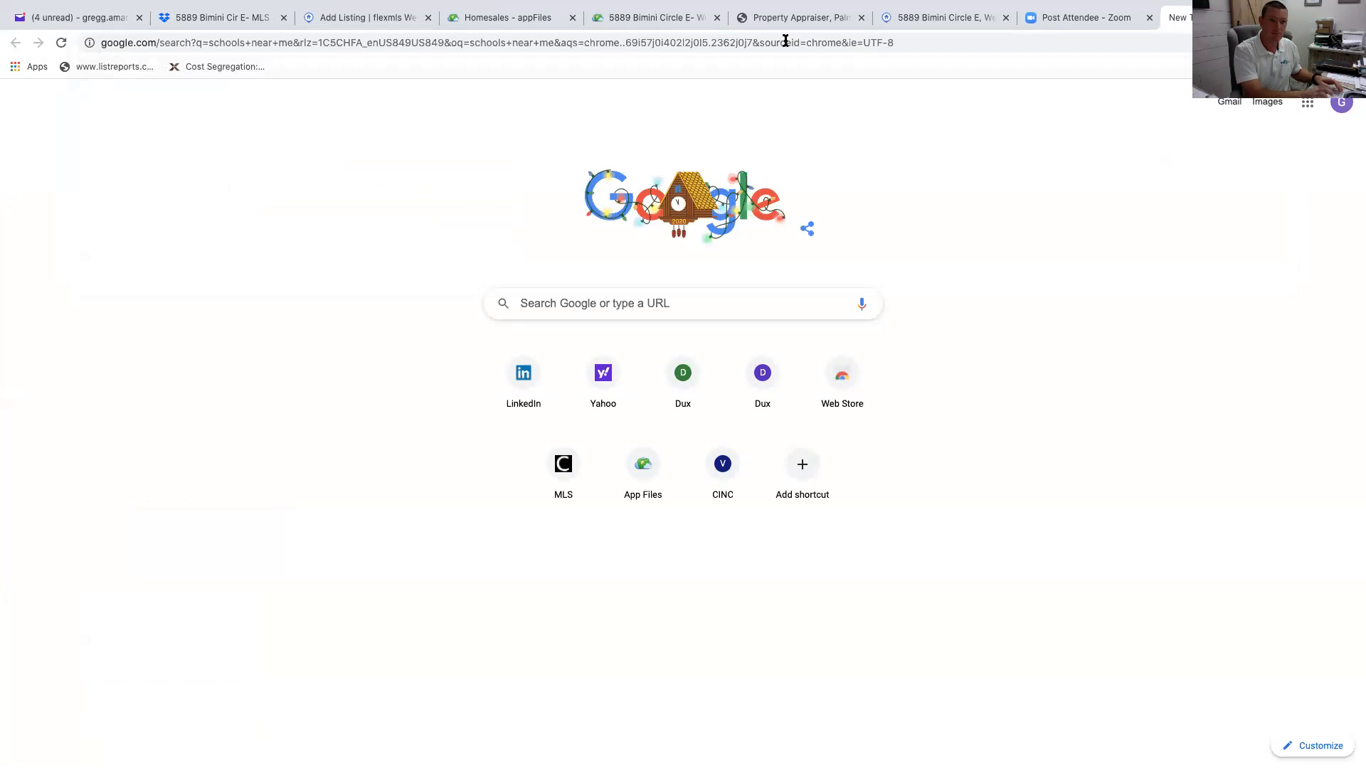
pyautogui.scroll(-5, 381, 458)
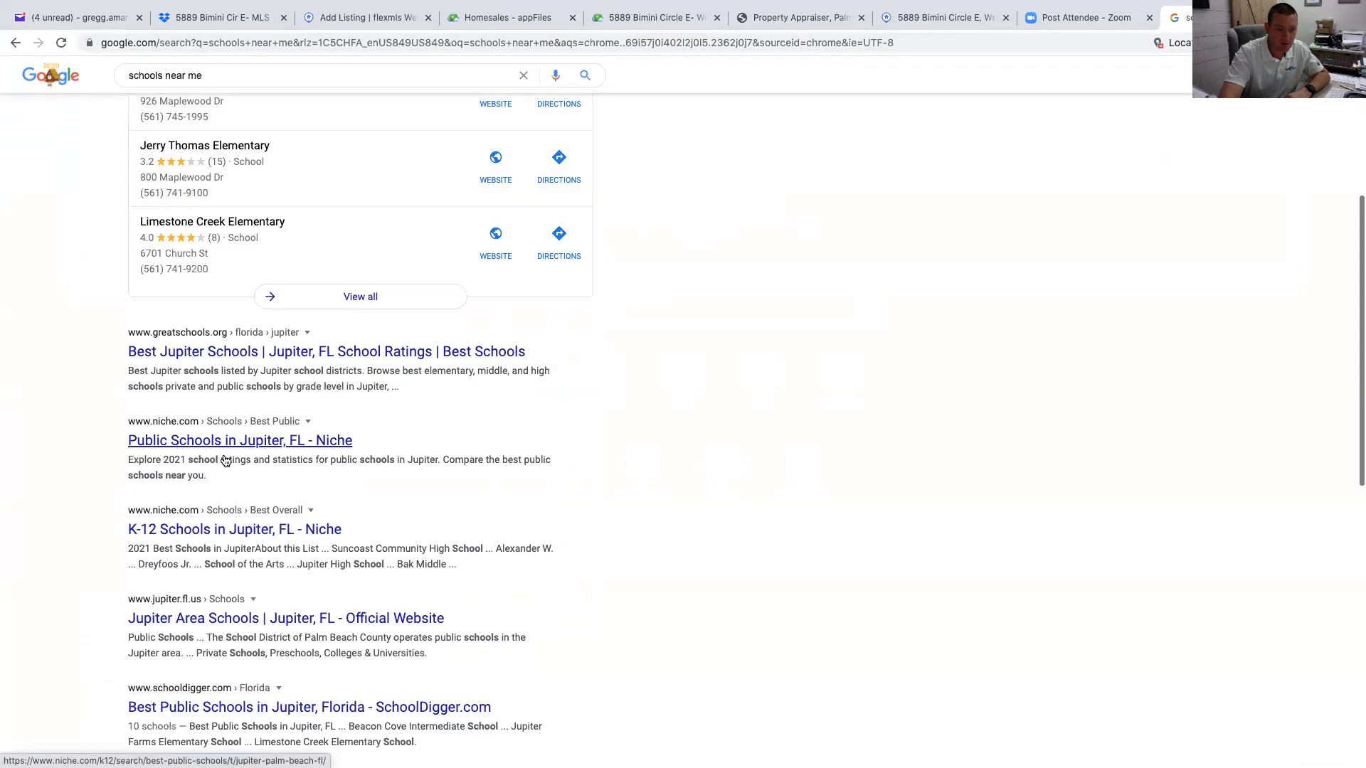
pyautogui.click(205, 441)
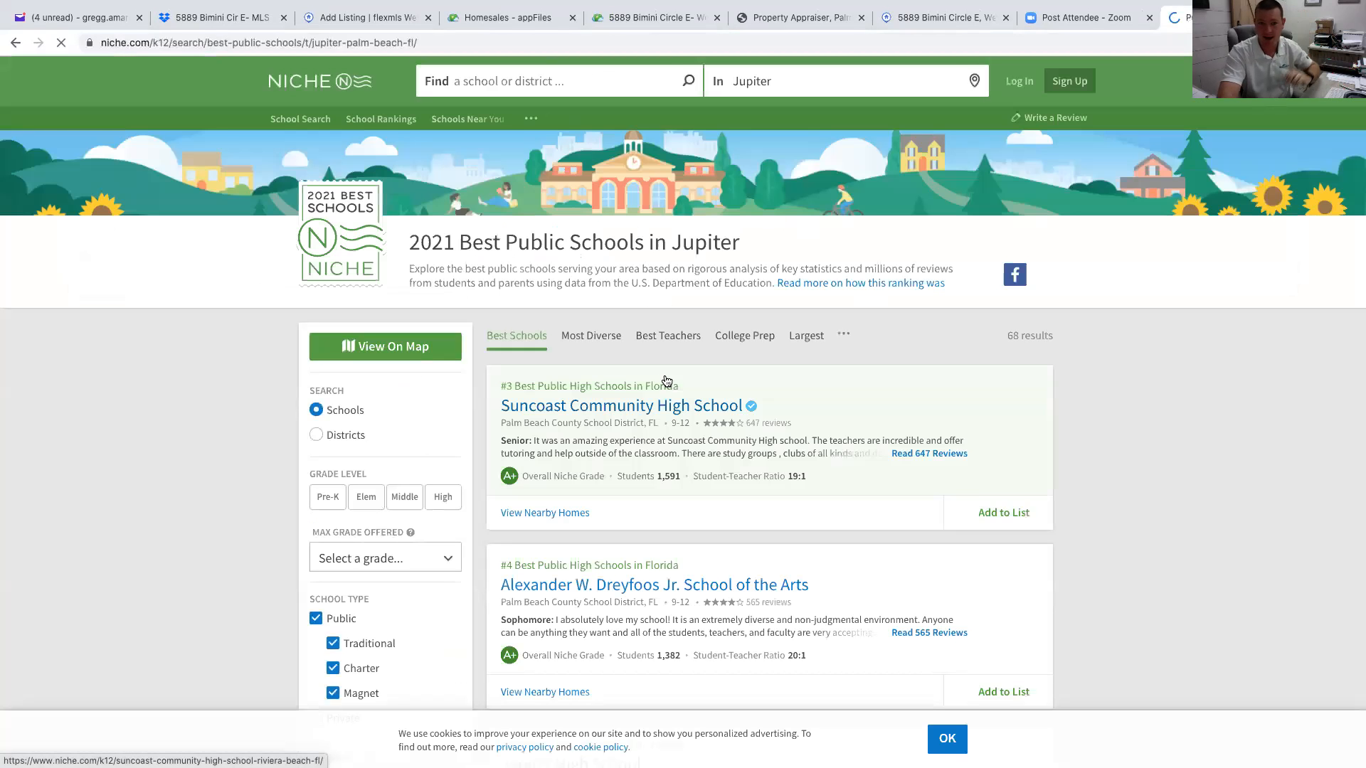
# Search Google for 'find schools near me' and open Niche's Find Schools Near You page
pyautogui.click(301, 88)
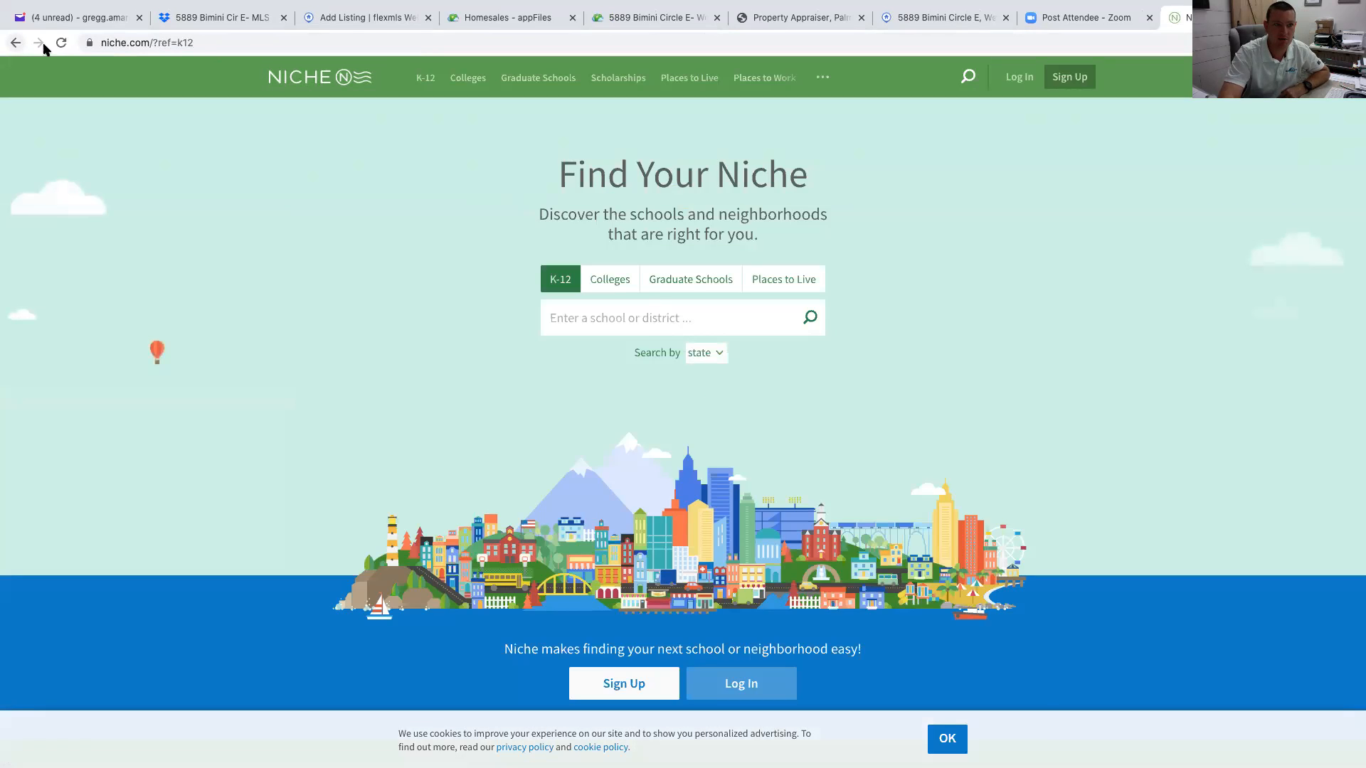
pyautogui.click(176, 44)
pyautogui.write('google.com')
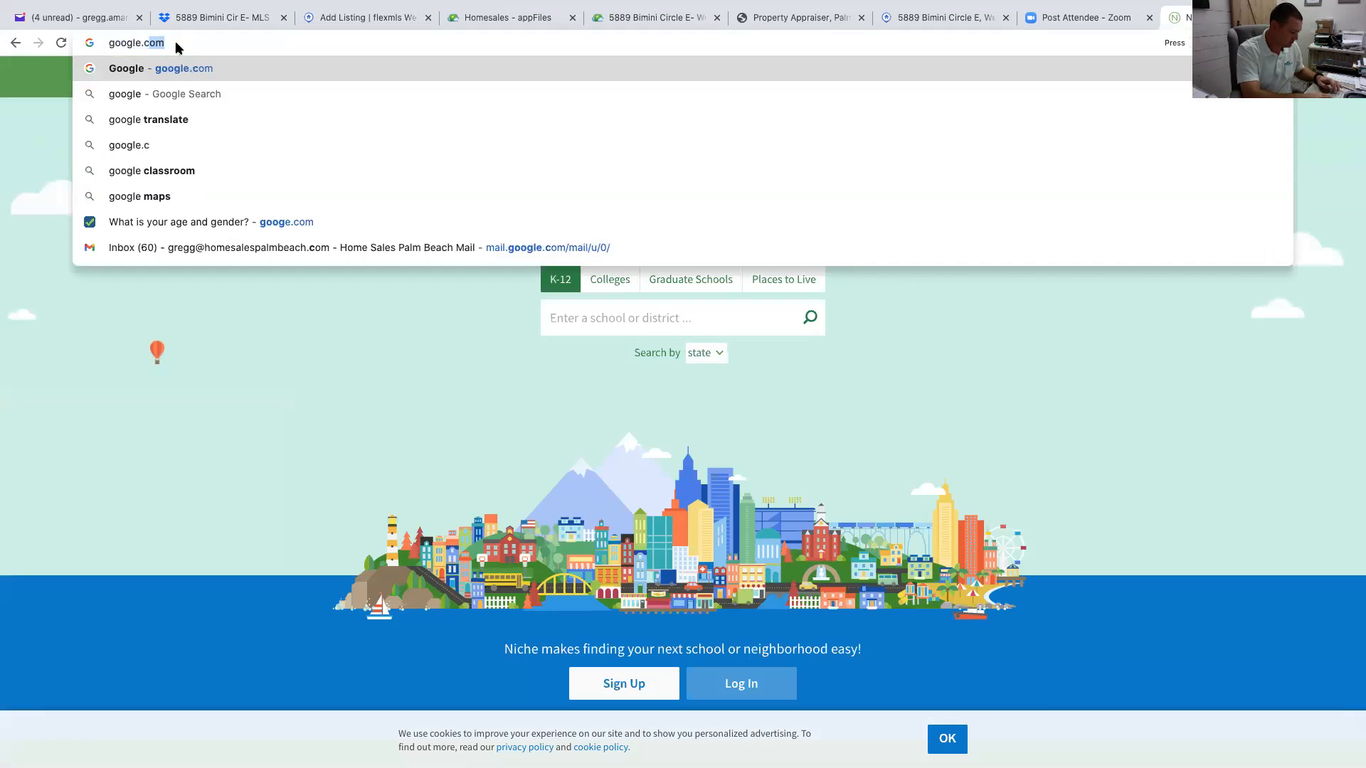
pyautogui.press('Return')
pyautogui.write('find schools near me')
pyautogui.press('Return')
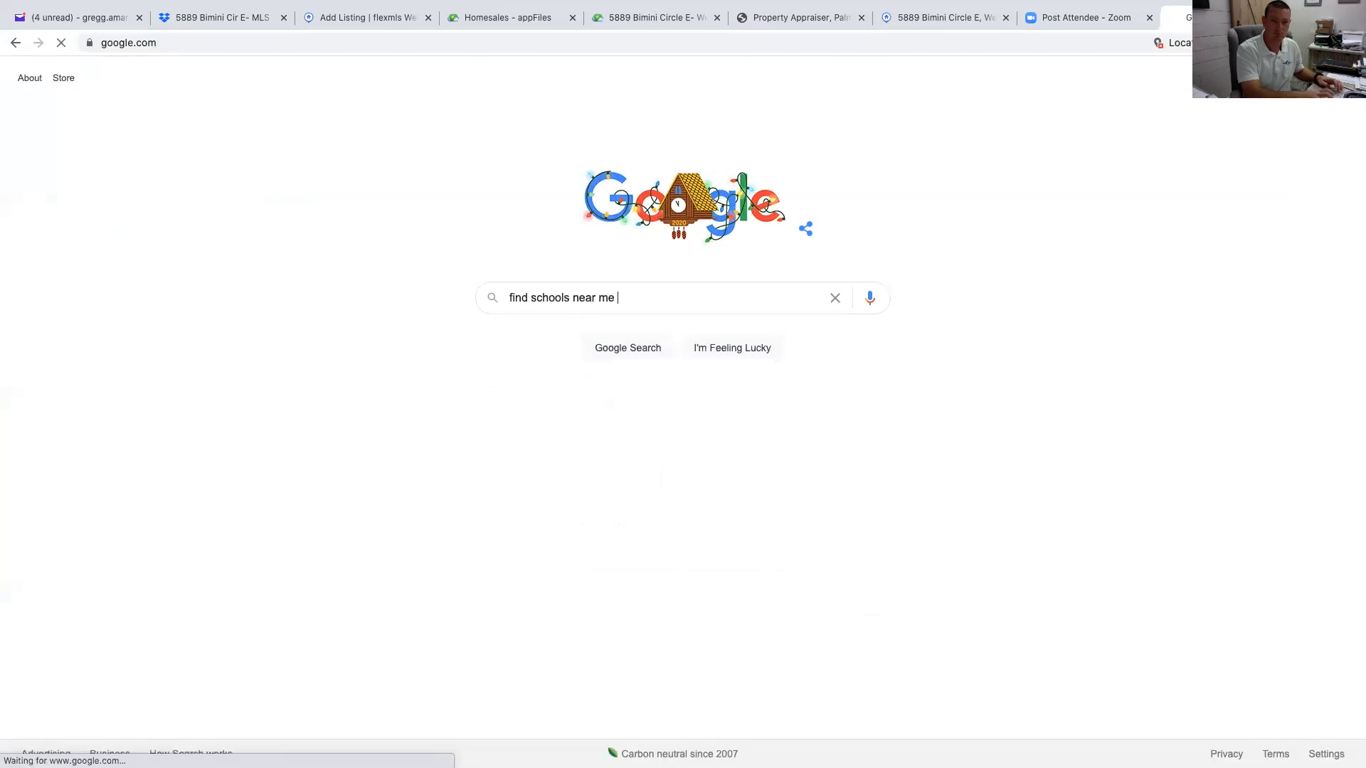
pyautogui.scroll(-5, 463, 555)
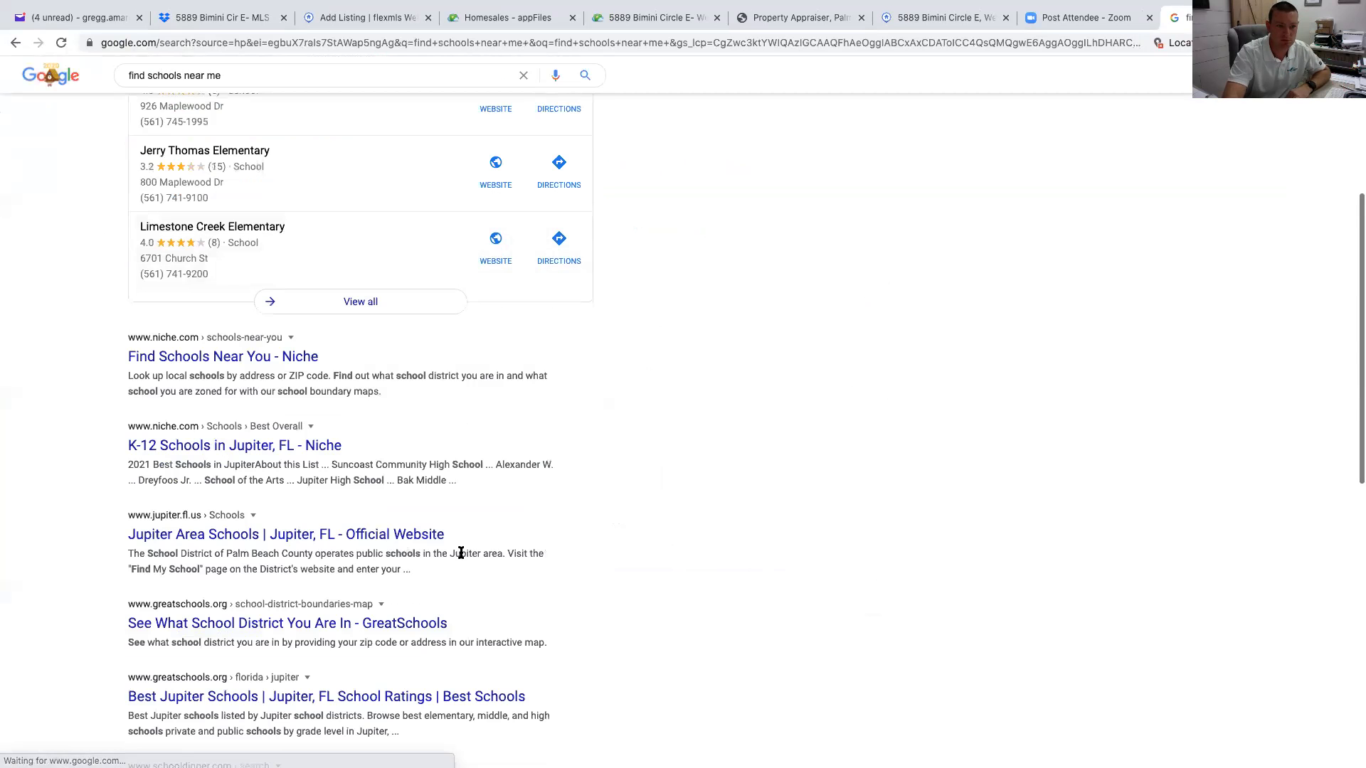
pyautogui.click(315, 357)
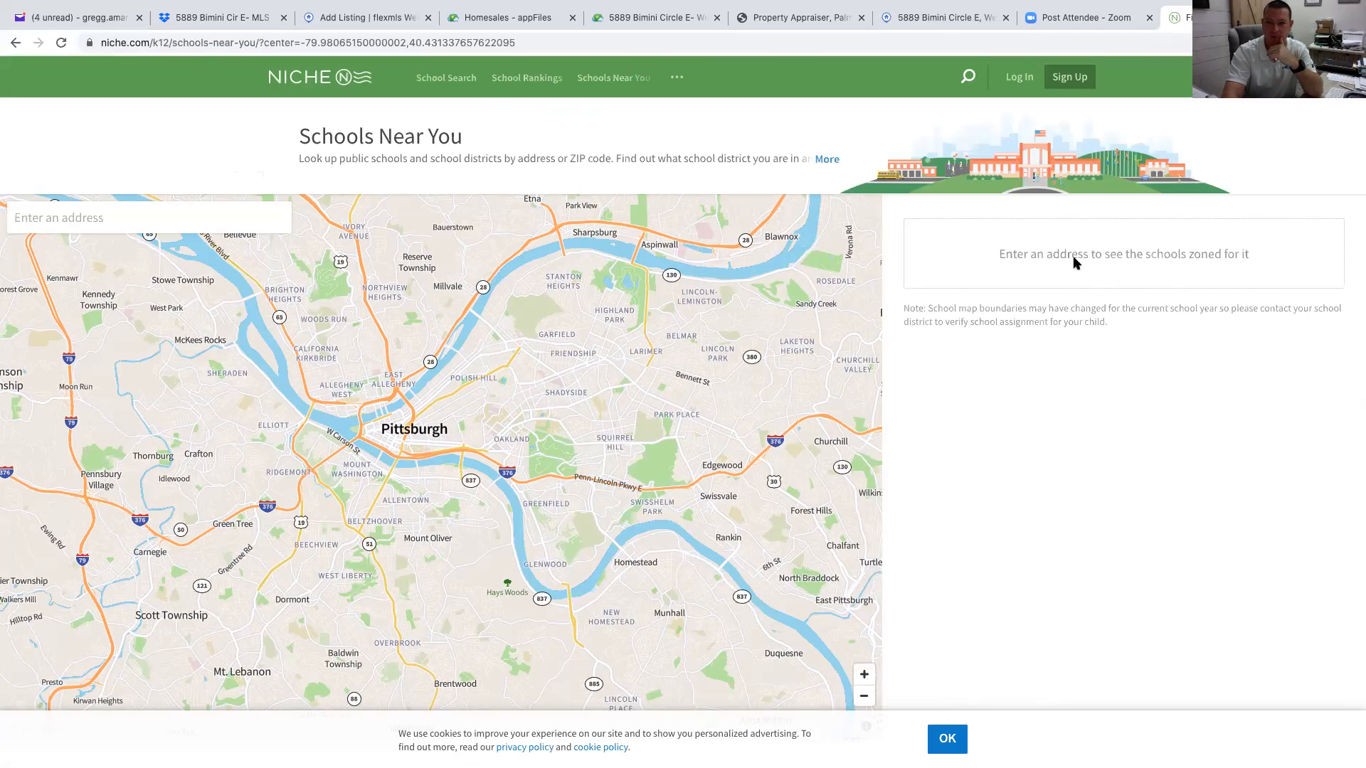
pyautogui.click(206, 221)
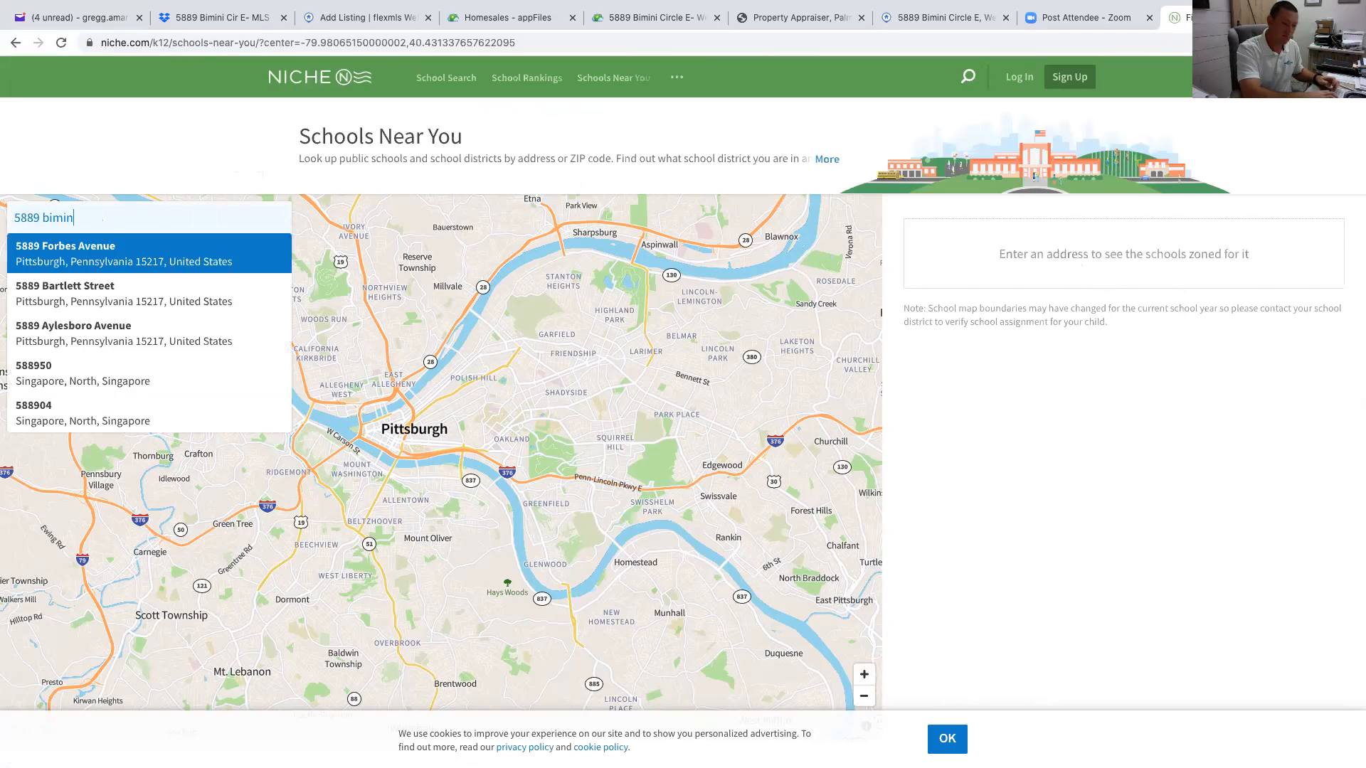
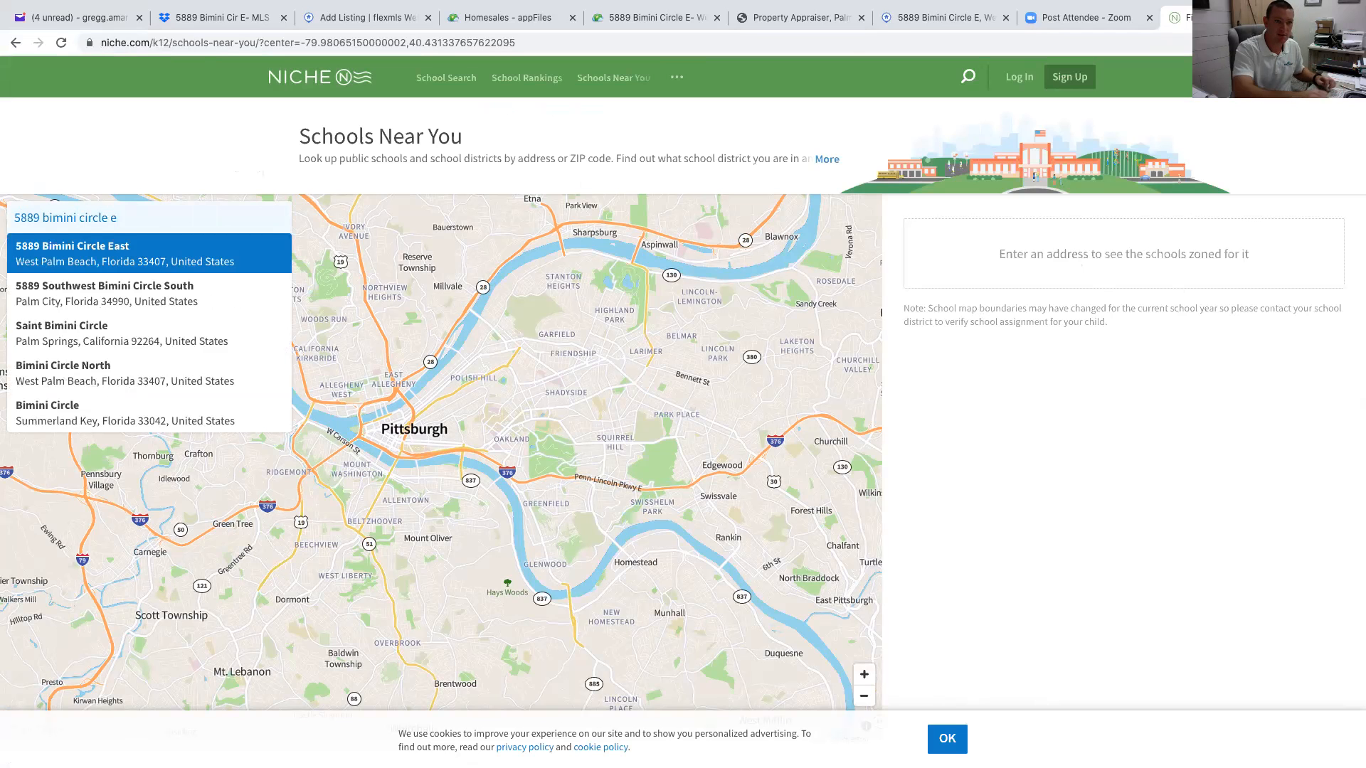
pyautogui.click(143, 262)
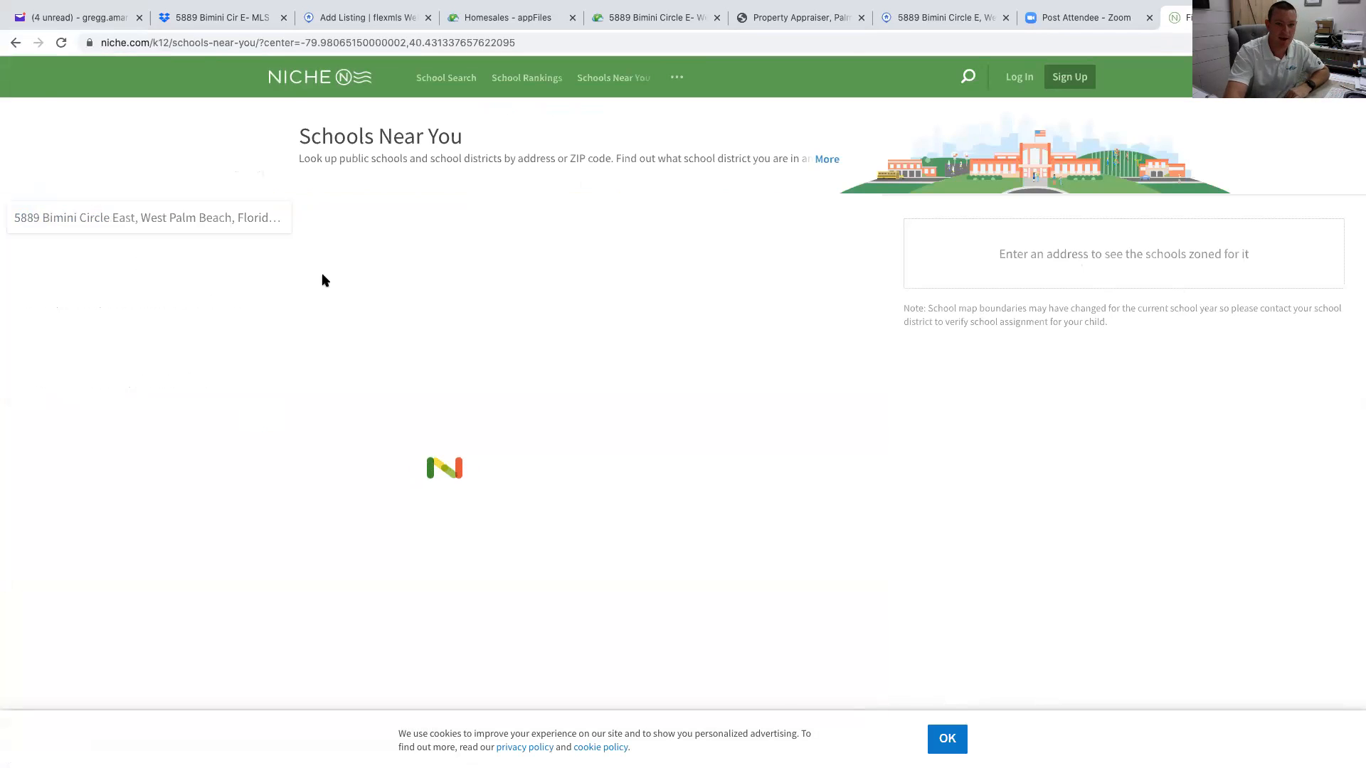
pyautogui.click(826, 288)
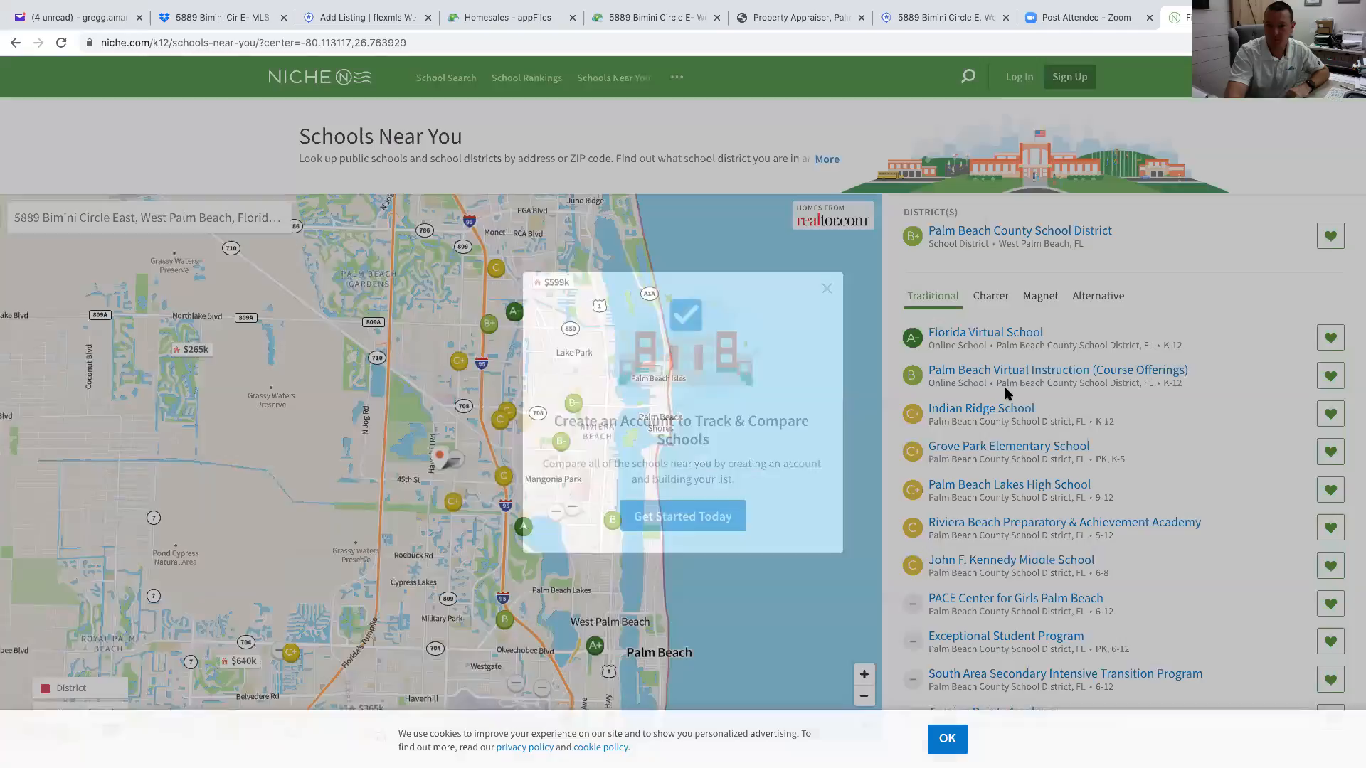
pyautogui.scroll(-5, 1096, 460)
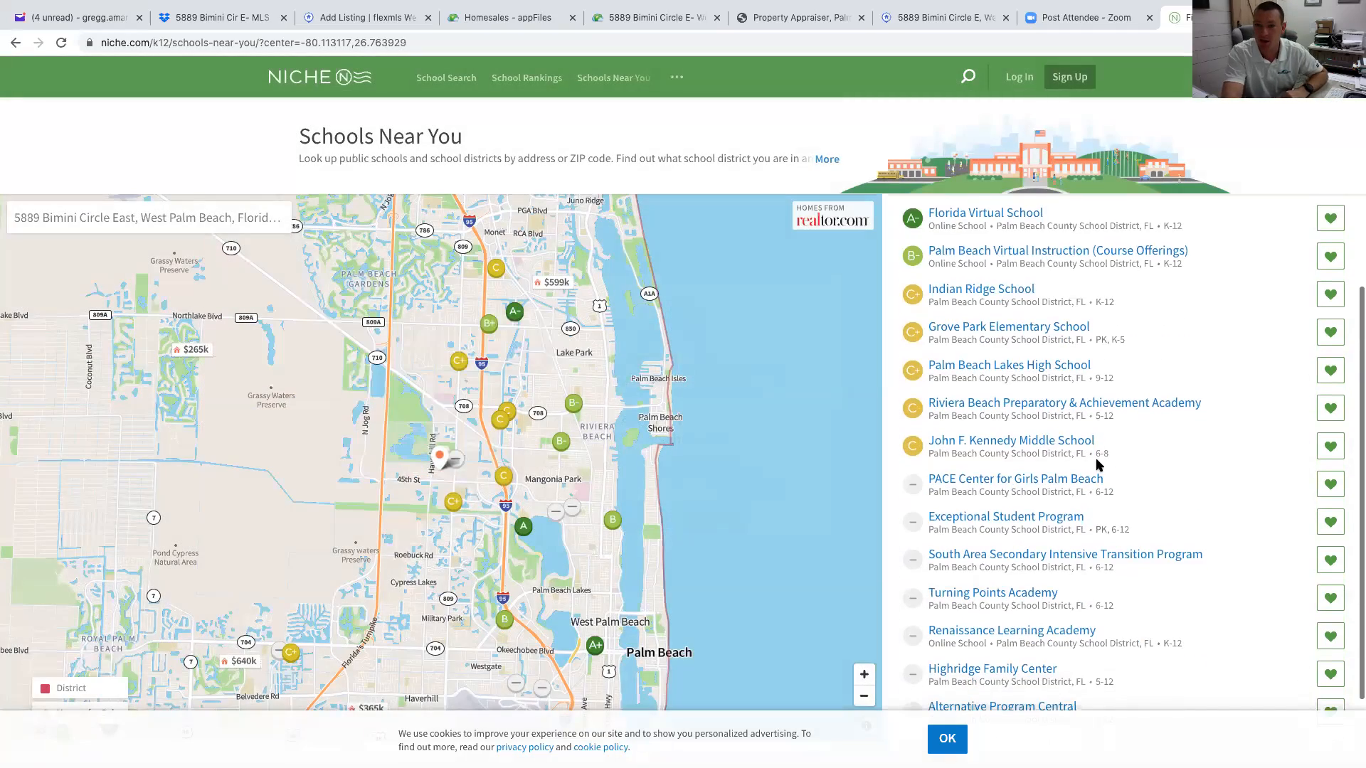
pyautogui.scroll(5, 1097, 464)
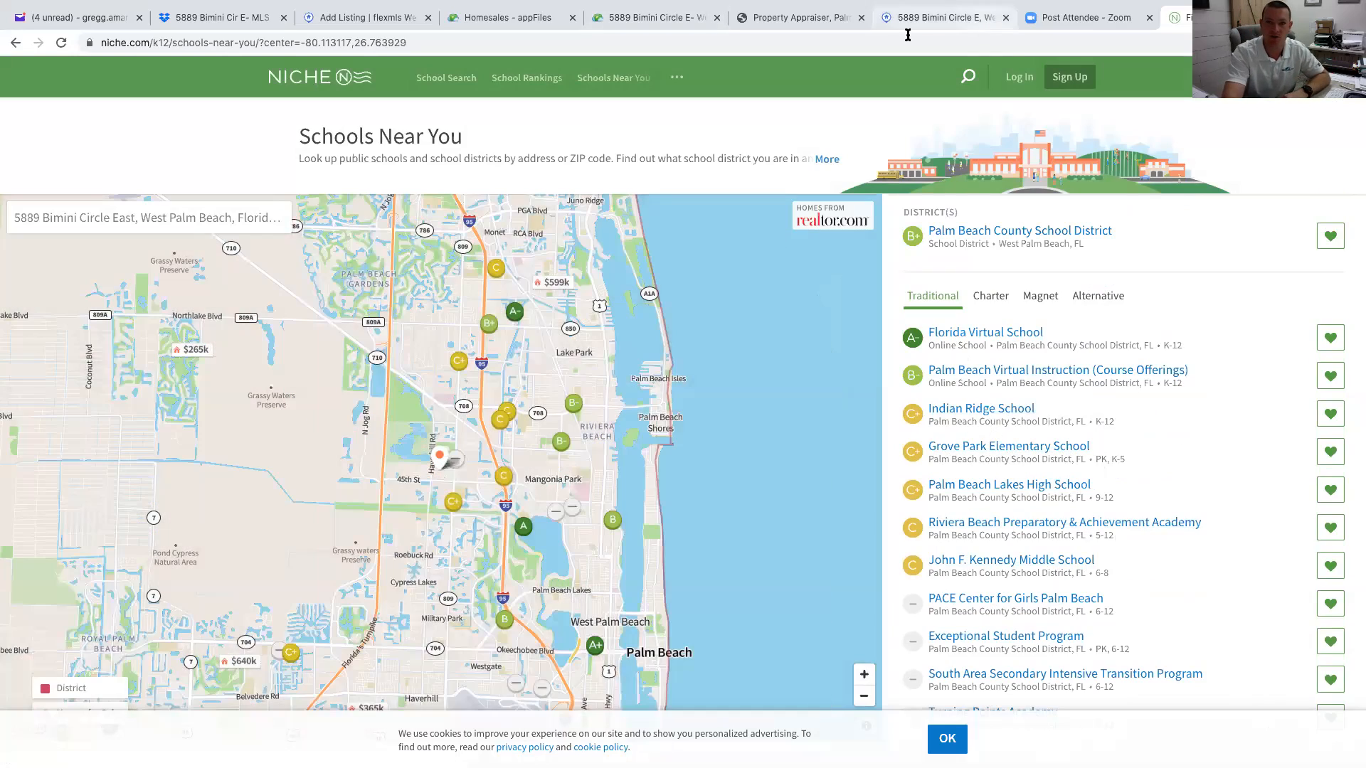
# Back on Add Listing, glance at the Elementary School list and set Any Broker Advertise to Yes
pyautogui.click(382, 17)
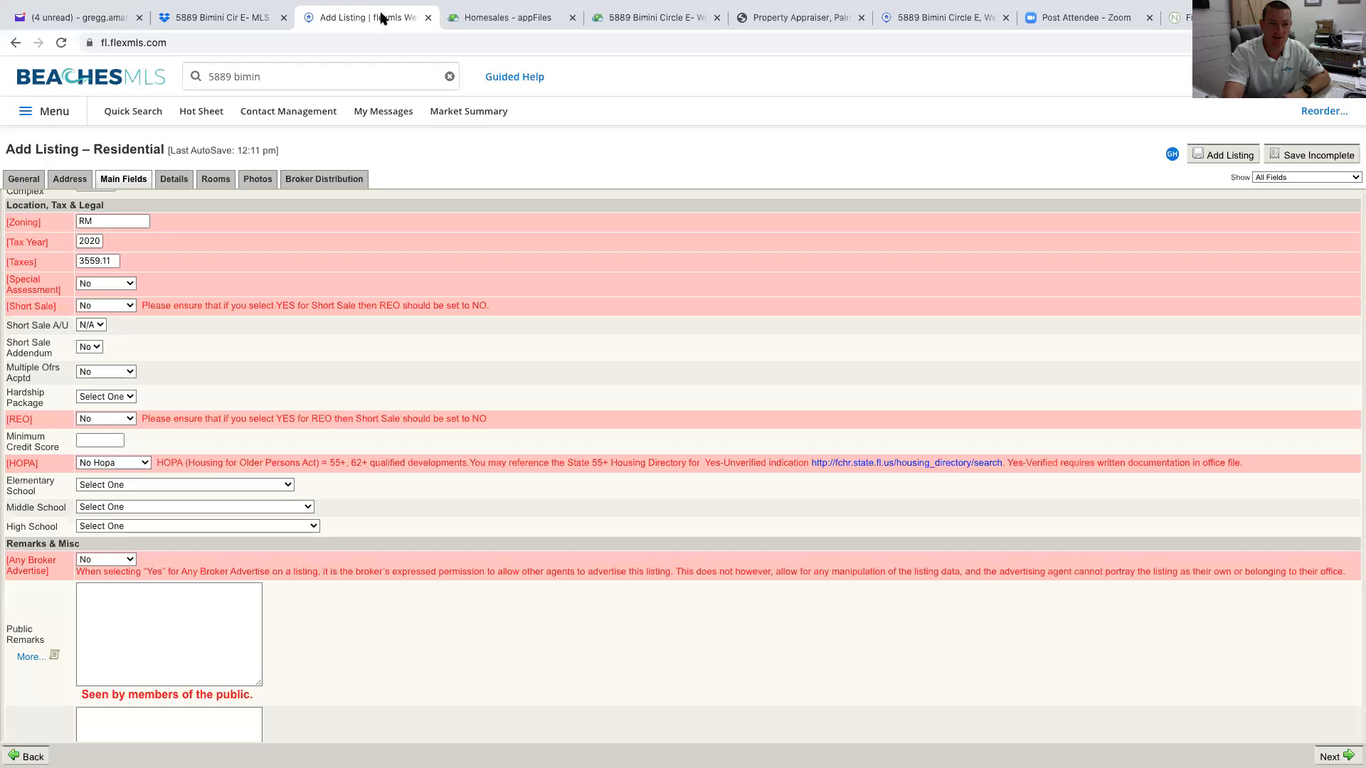
pyautogui.click(288, 485)
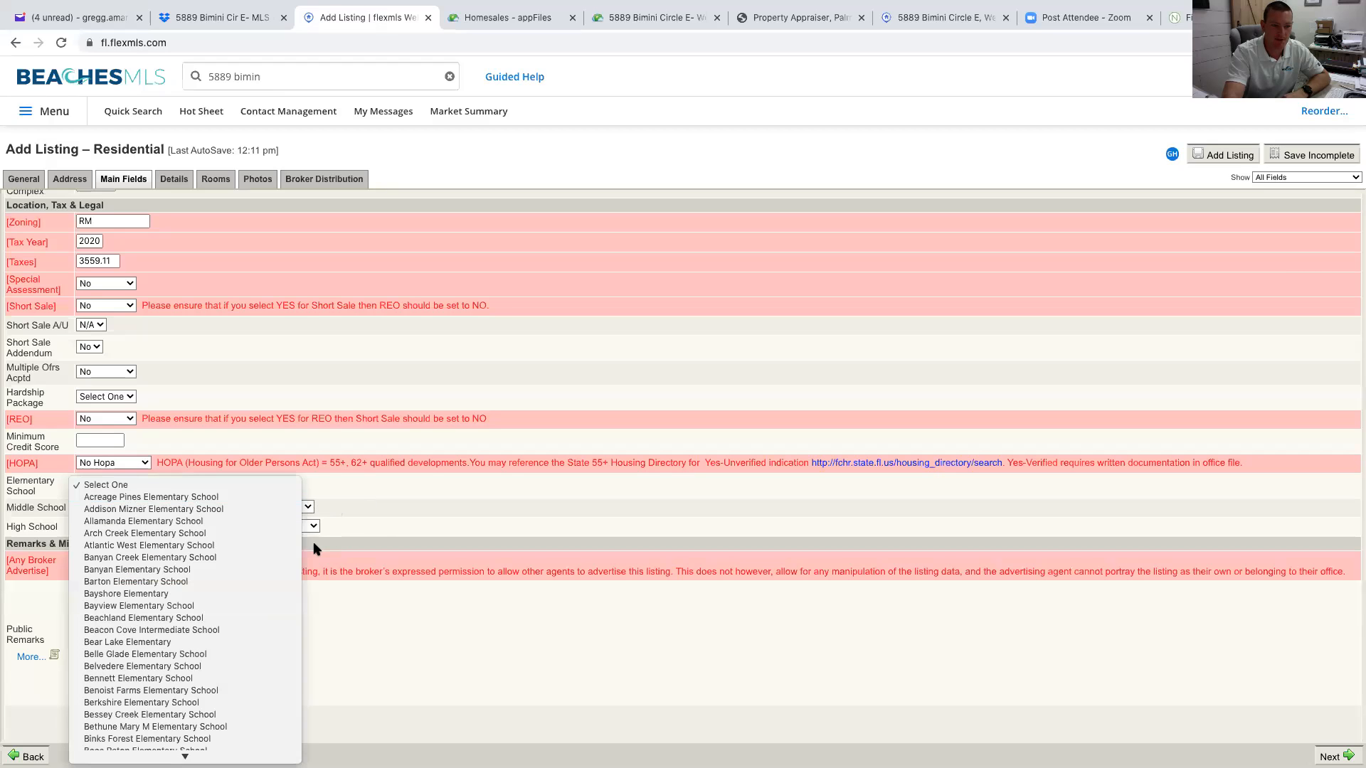
pyautogui.click(377, 525)
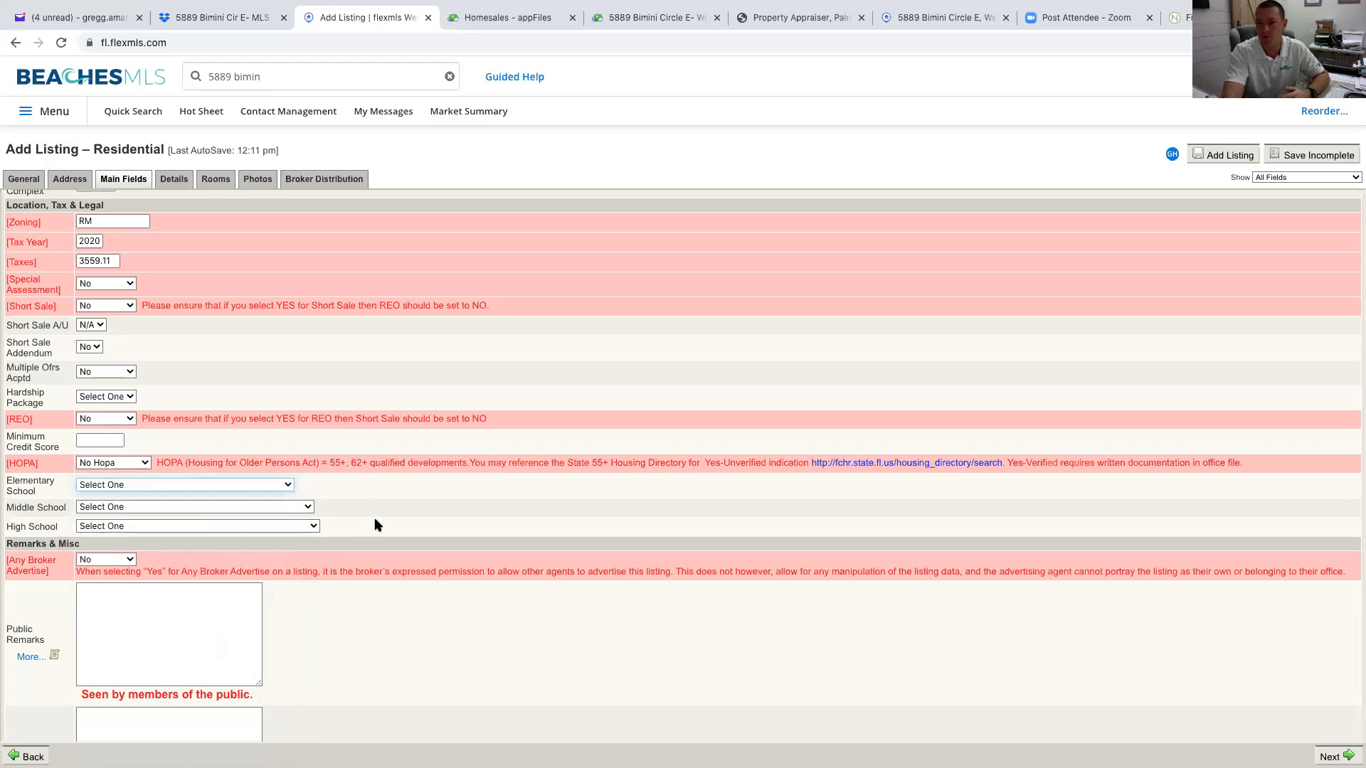
pyautogui.click(131, 562)
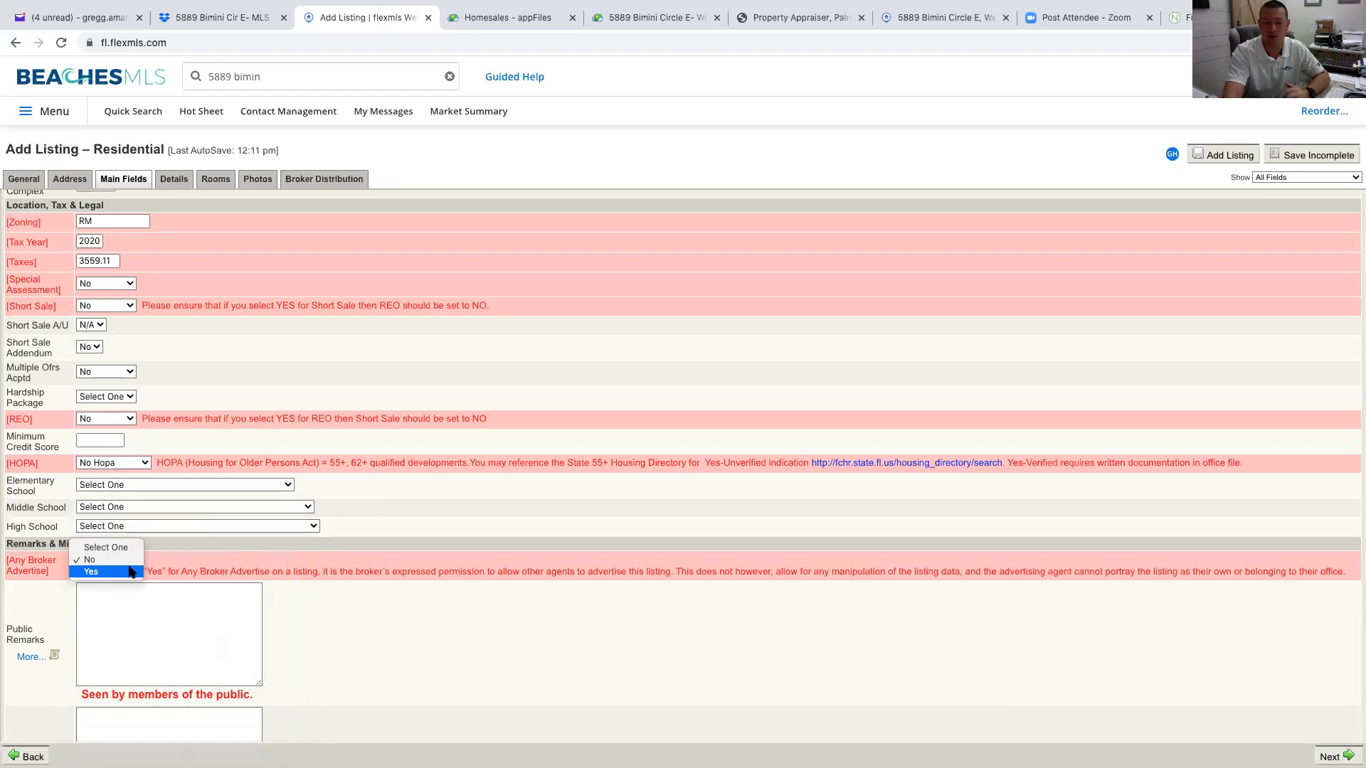
pyautogui.click(131, 571)
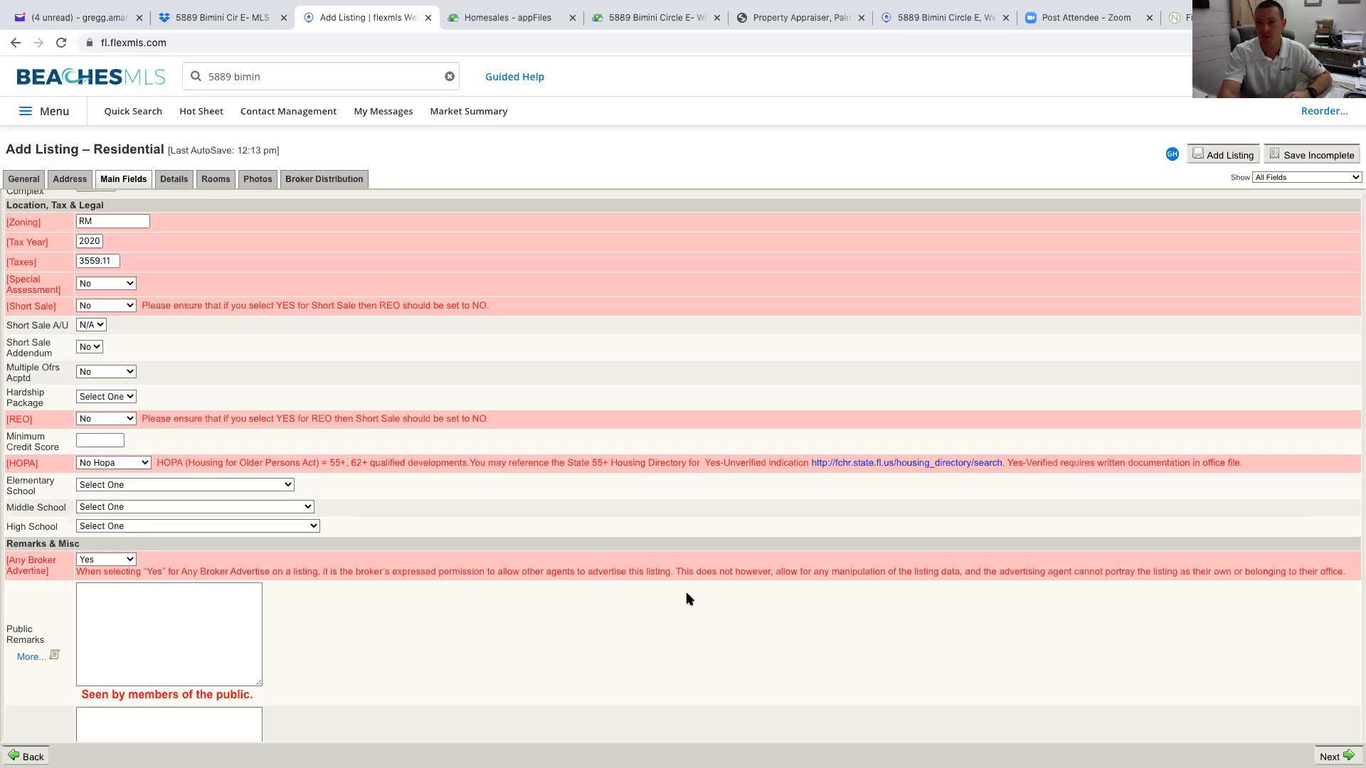
# Look at the Public Remarks box and its supplement remarks, closing them without saving
pyautogui.scroll(-3, 360, 636)
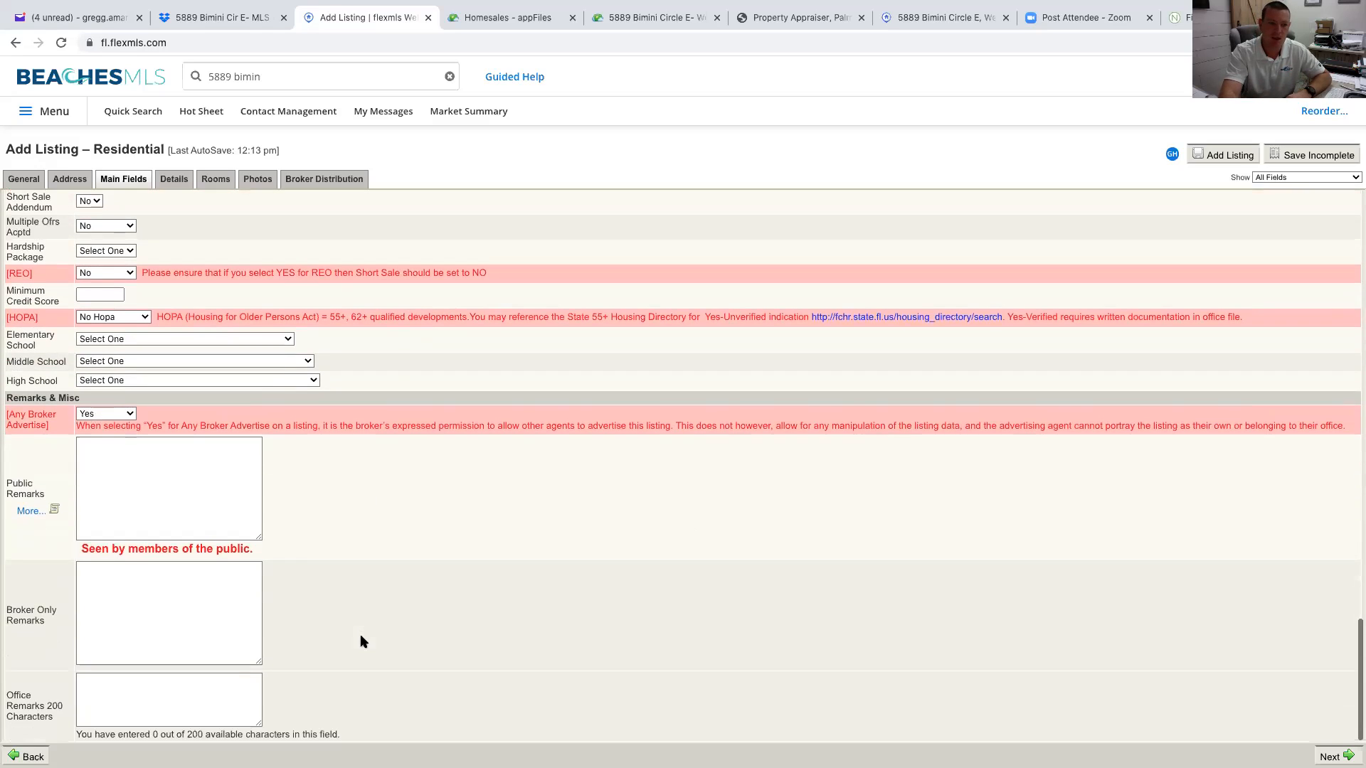
pyautogui.click(111, 483)
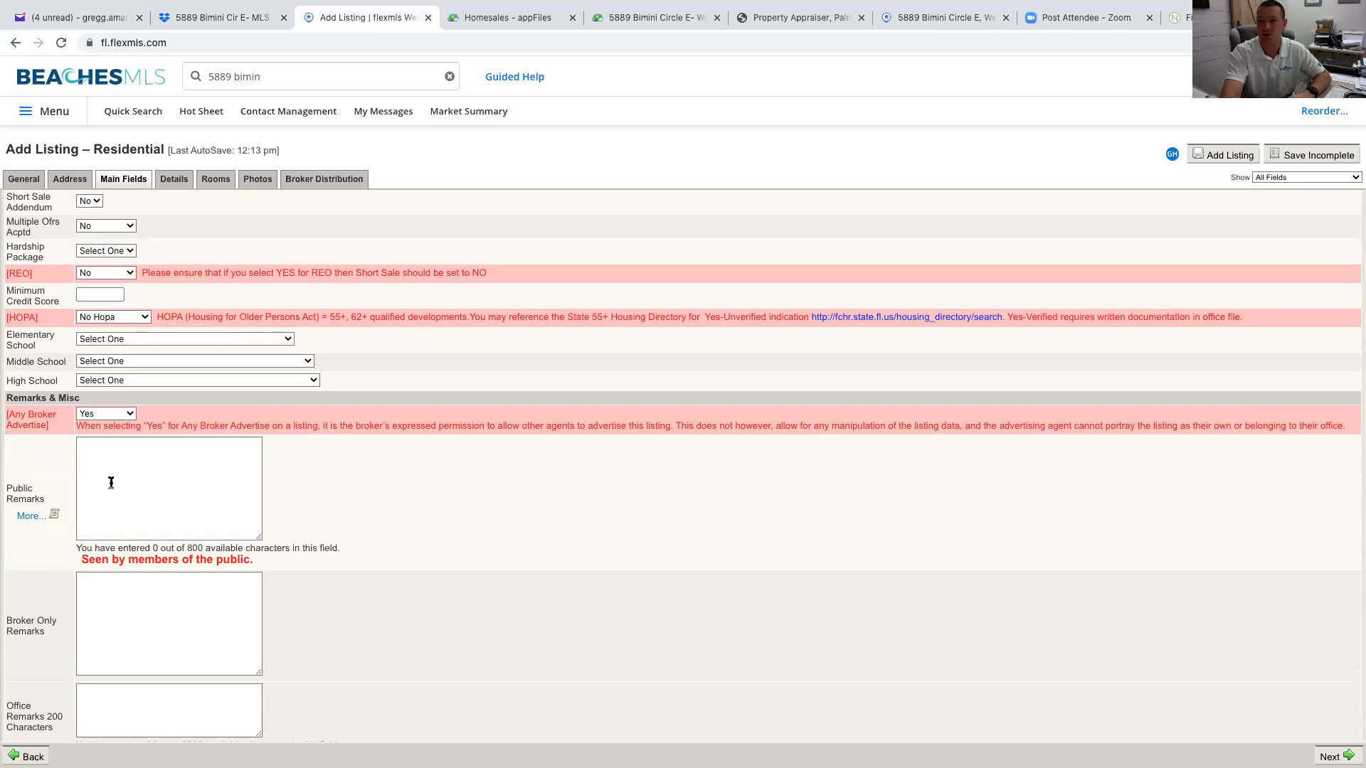
pyautogui.click(30, 515)
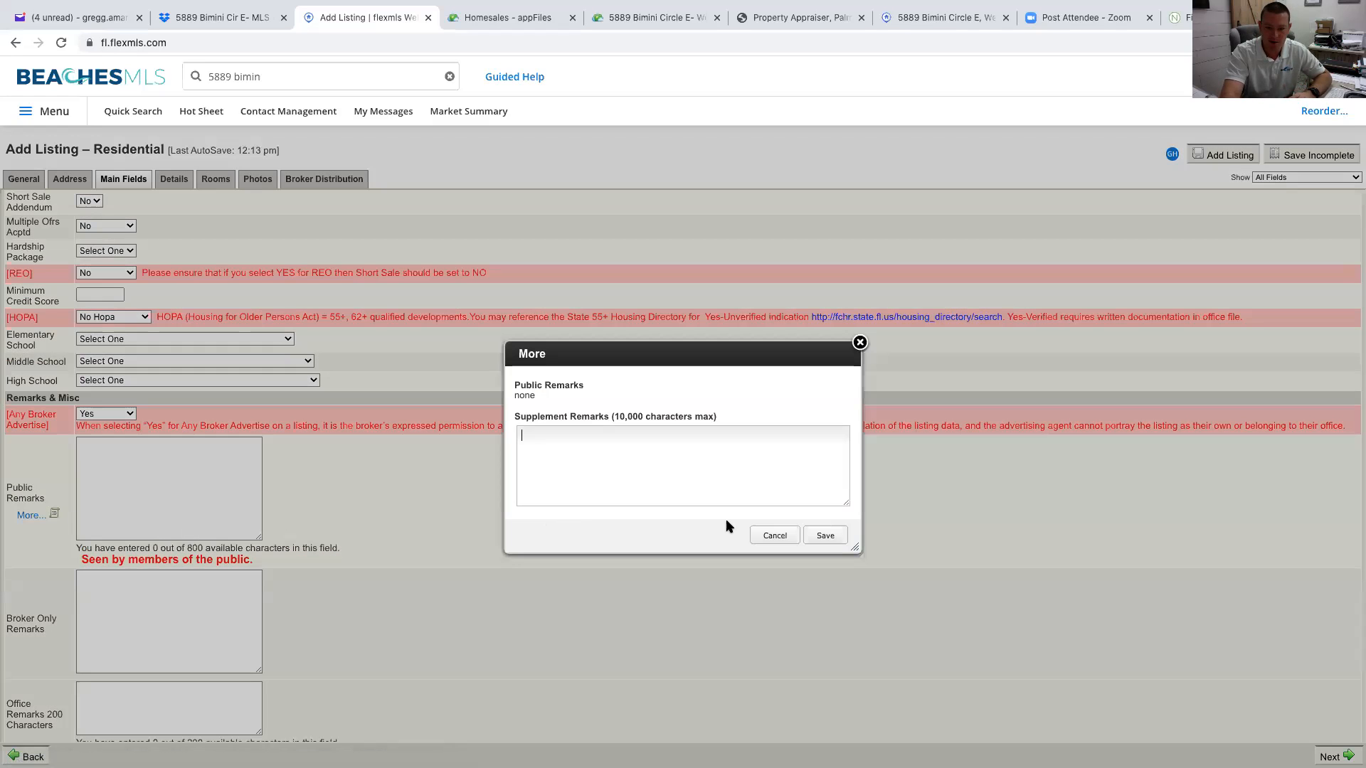
pyautogui.click(775, 535)
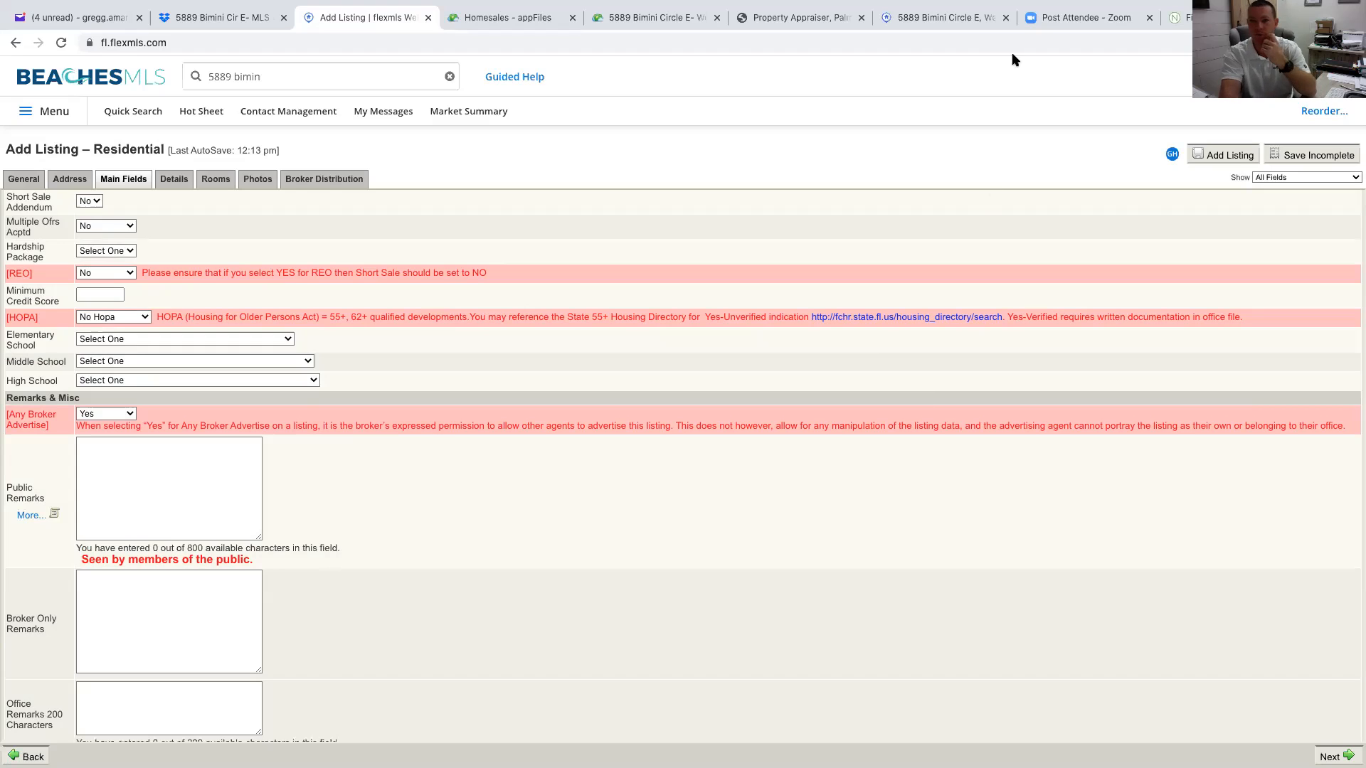
pyautogui.click(978, 18)
pyautogui.scroll(-3, 521, 684)
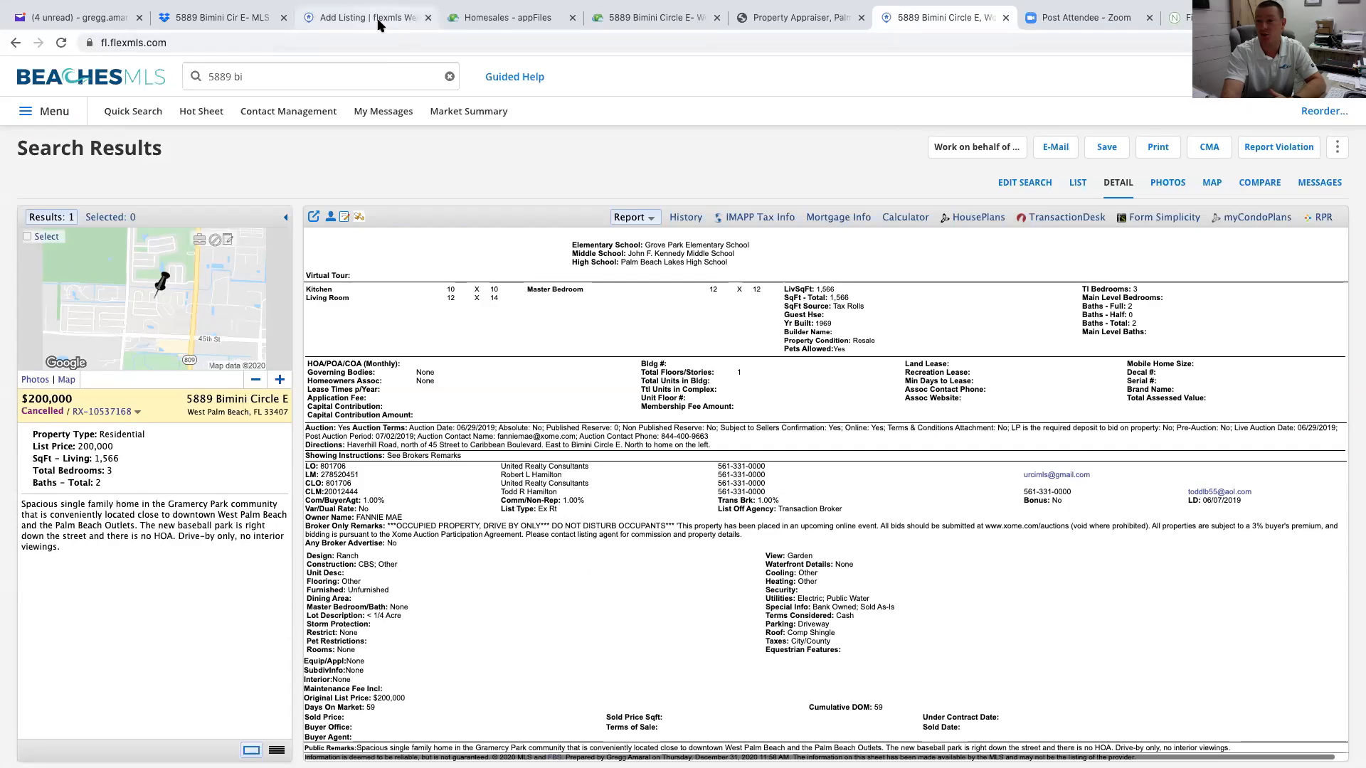
pyautogui.click(382, 21)
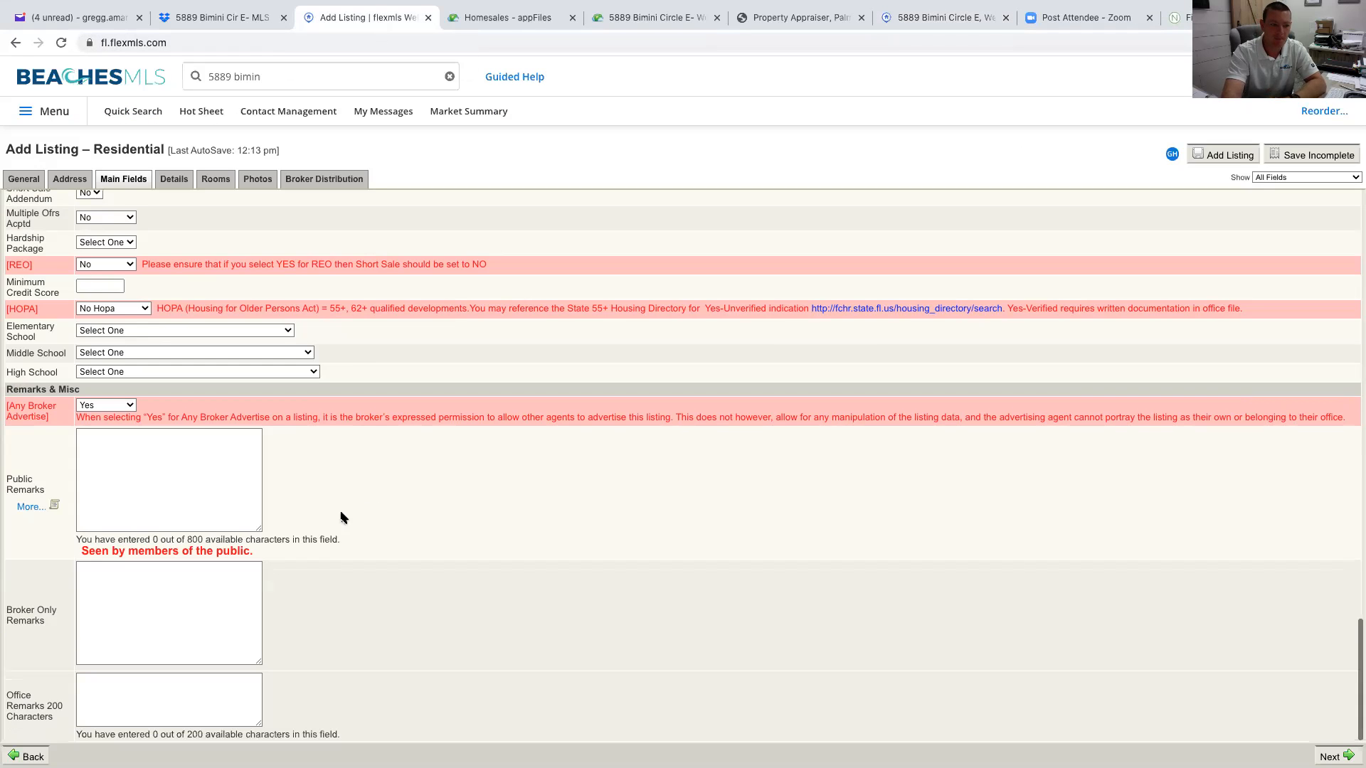
pyautogui.click(198, 611)
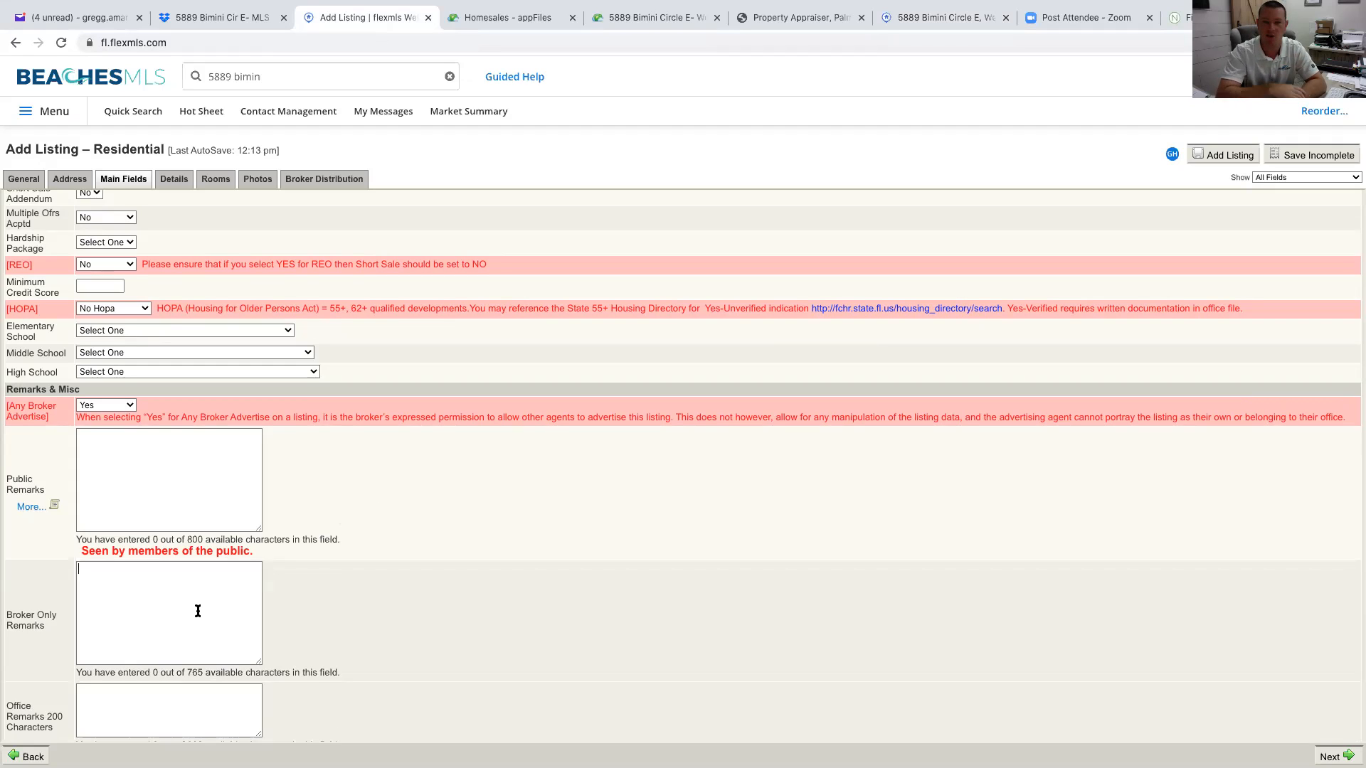
pyautogui.scroll(-1, 164, 606)
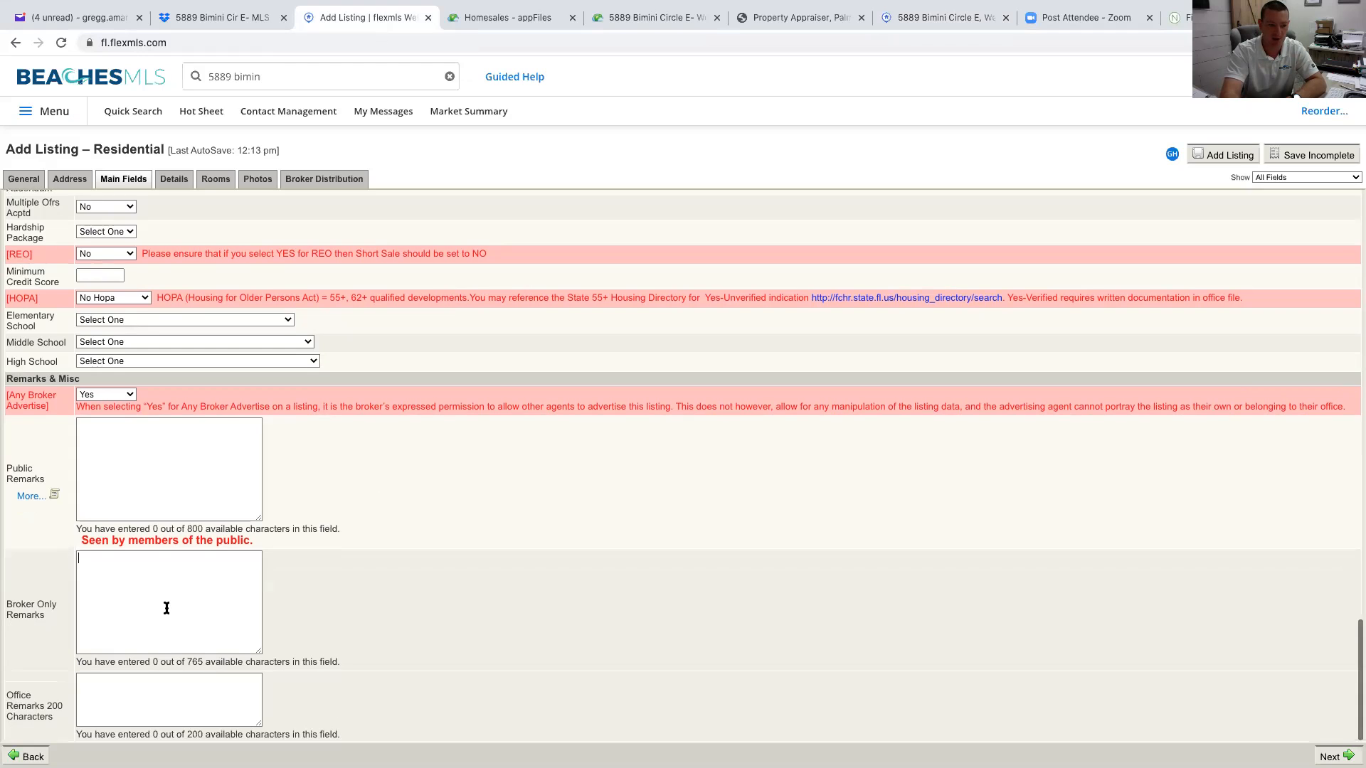
# Open the Details section and scroll through its feature checklists, including Mobile Features
pyautogui.click(181, 180)
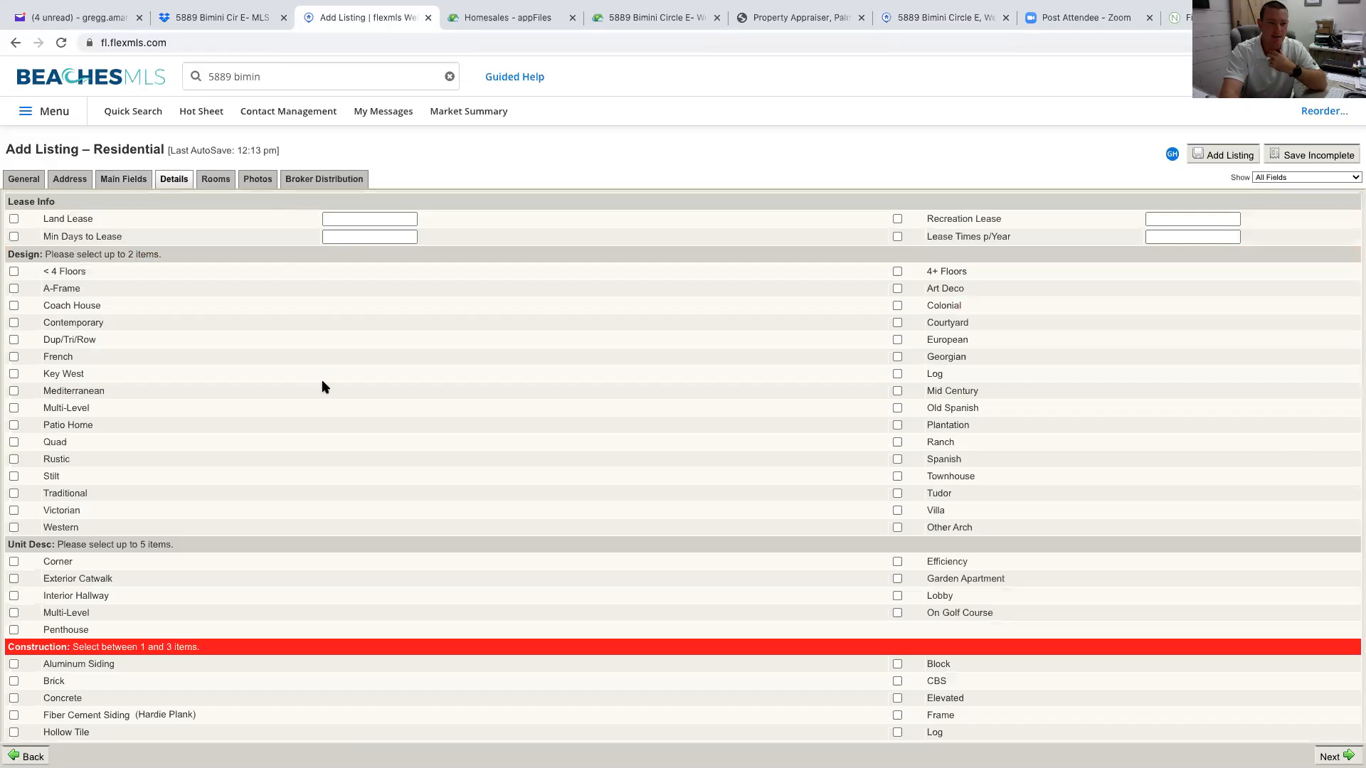
pyautogui.scroll(-5, 324, 387)
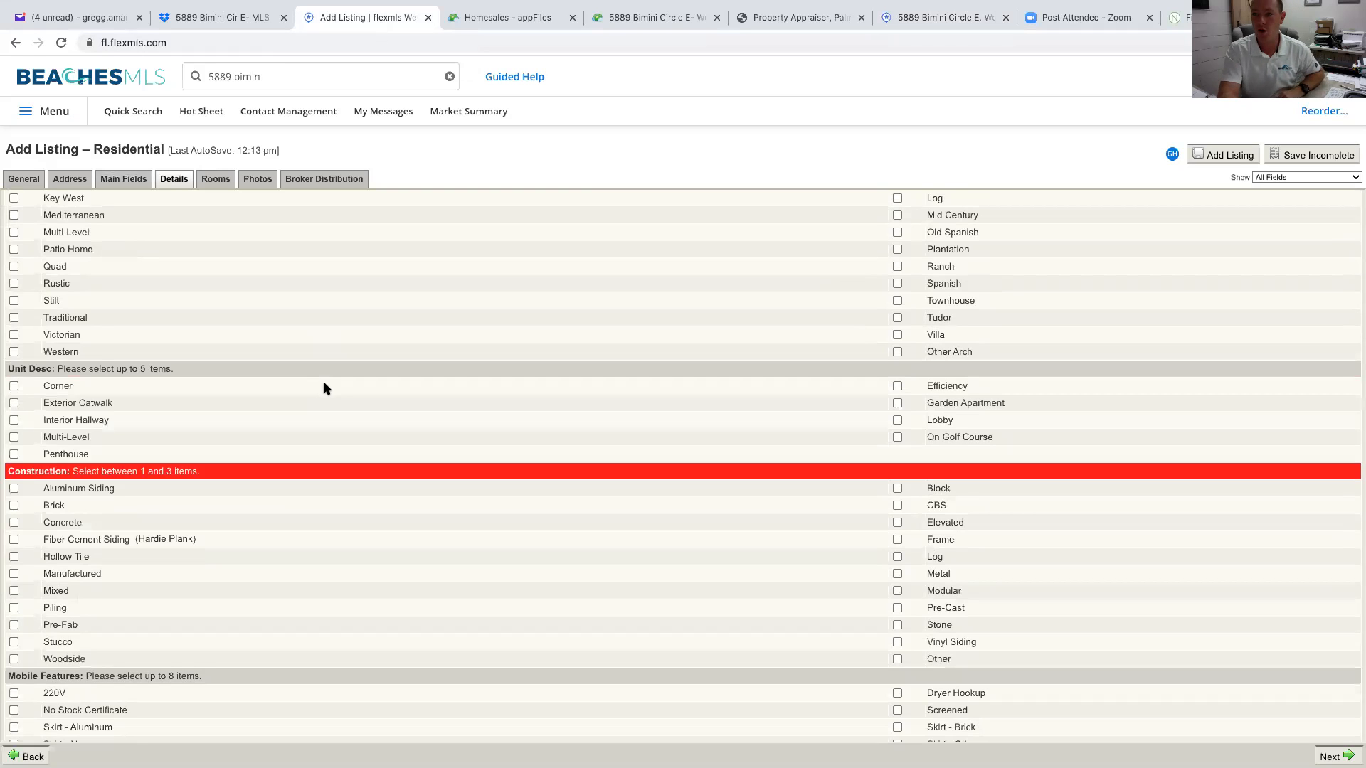
pyautogui.scroll(-4, 324, 388)
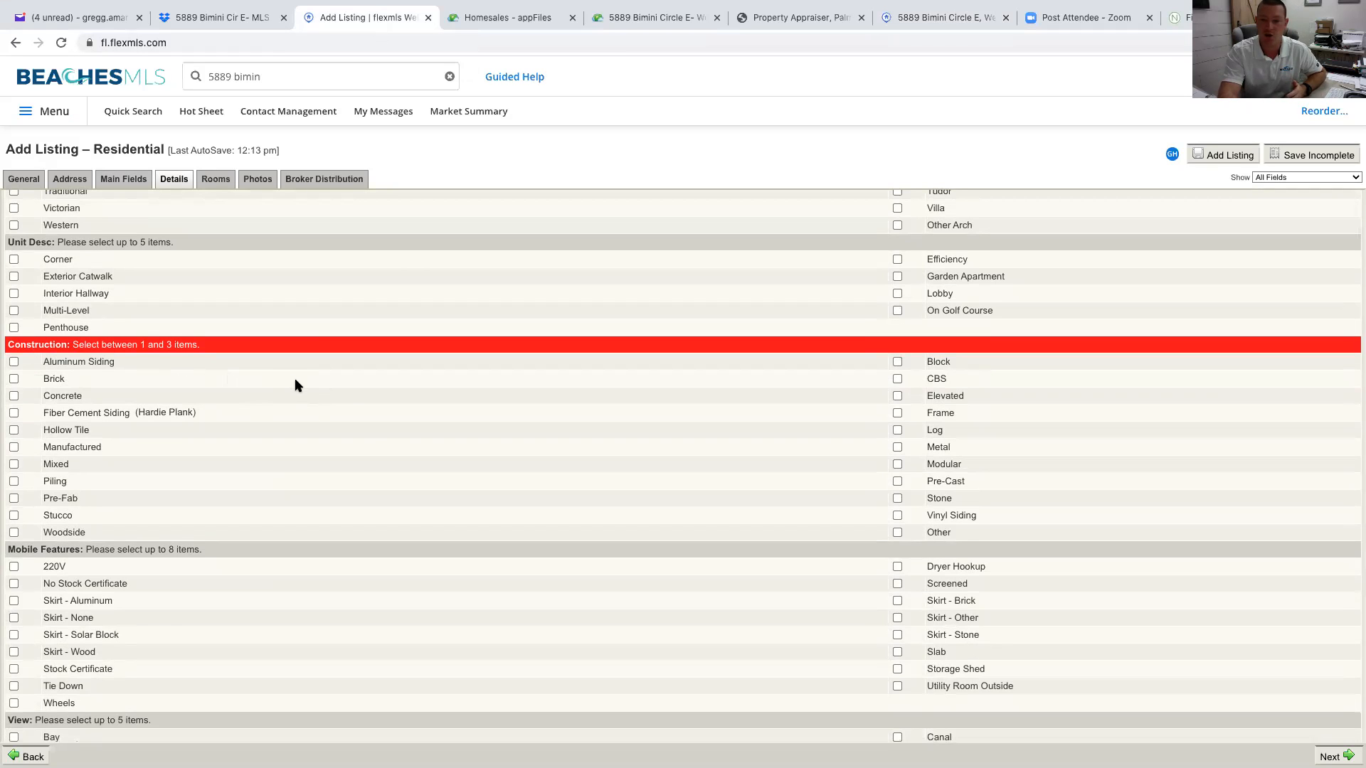
pyautogui.scroll(-15, 368, 423)
pyautogui.scroll(10, 252, 406)
pyautogui.moveTo(7, 347); pyautogui.dragTo(207, 350)
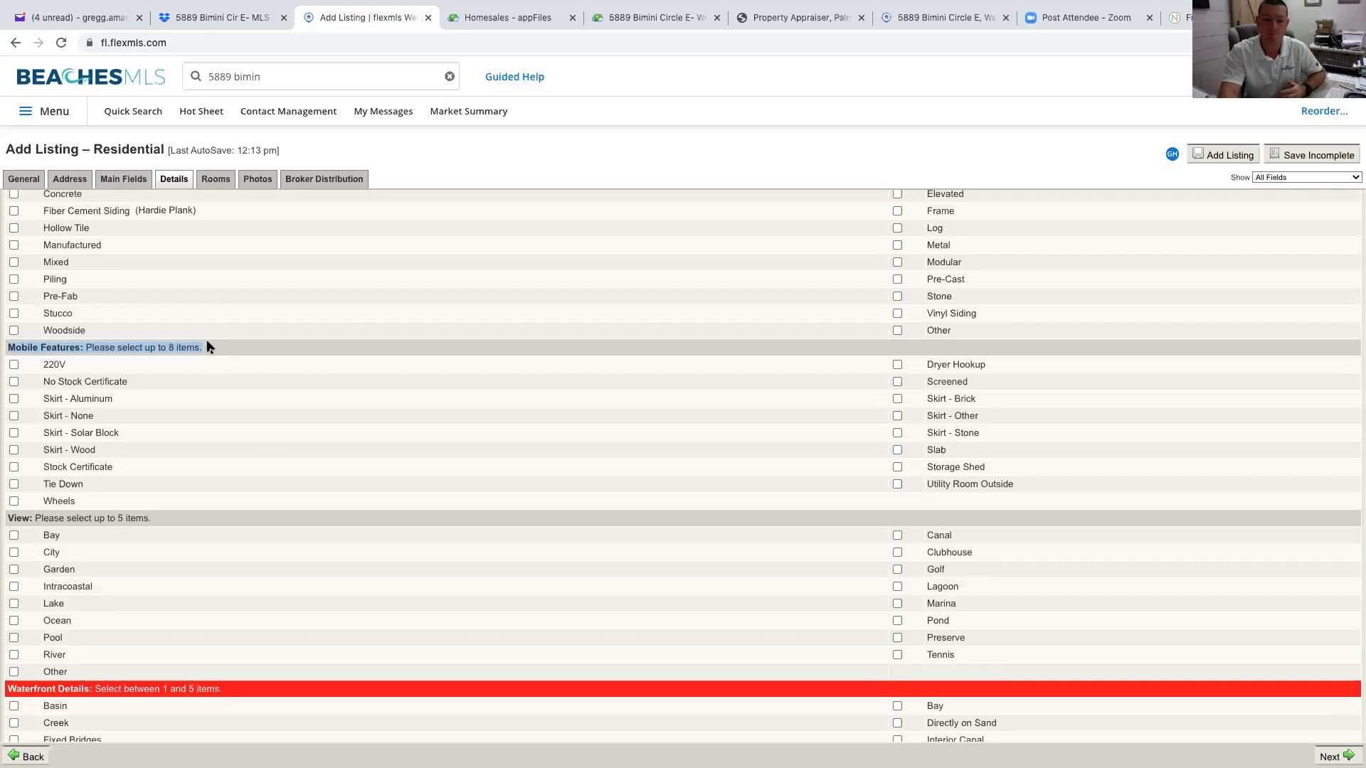
pyautogui.click(262, 452)
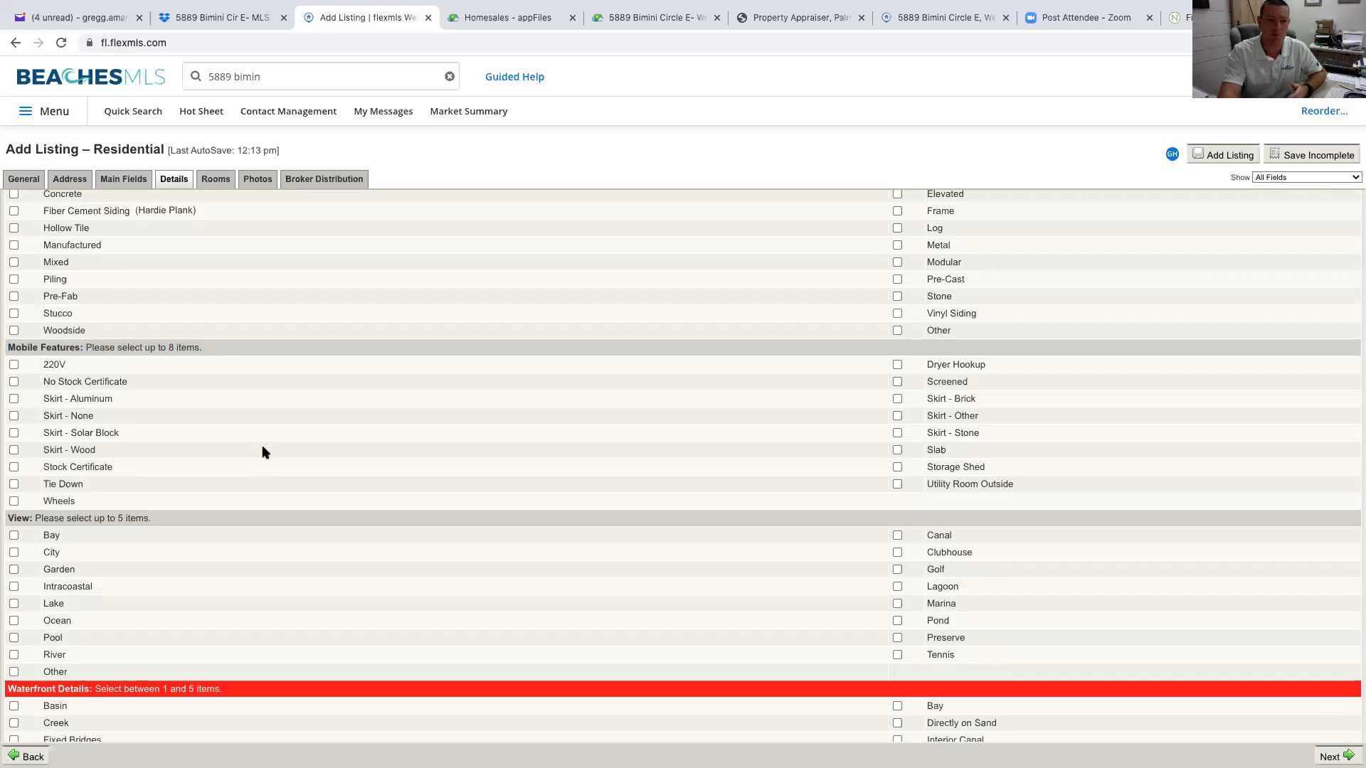
pyautogui.scroll(-6, 708, 491)
pyautogui.scroll(-11, 707, 490)
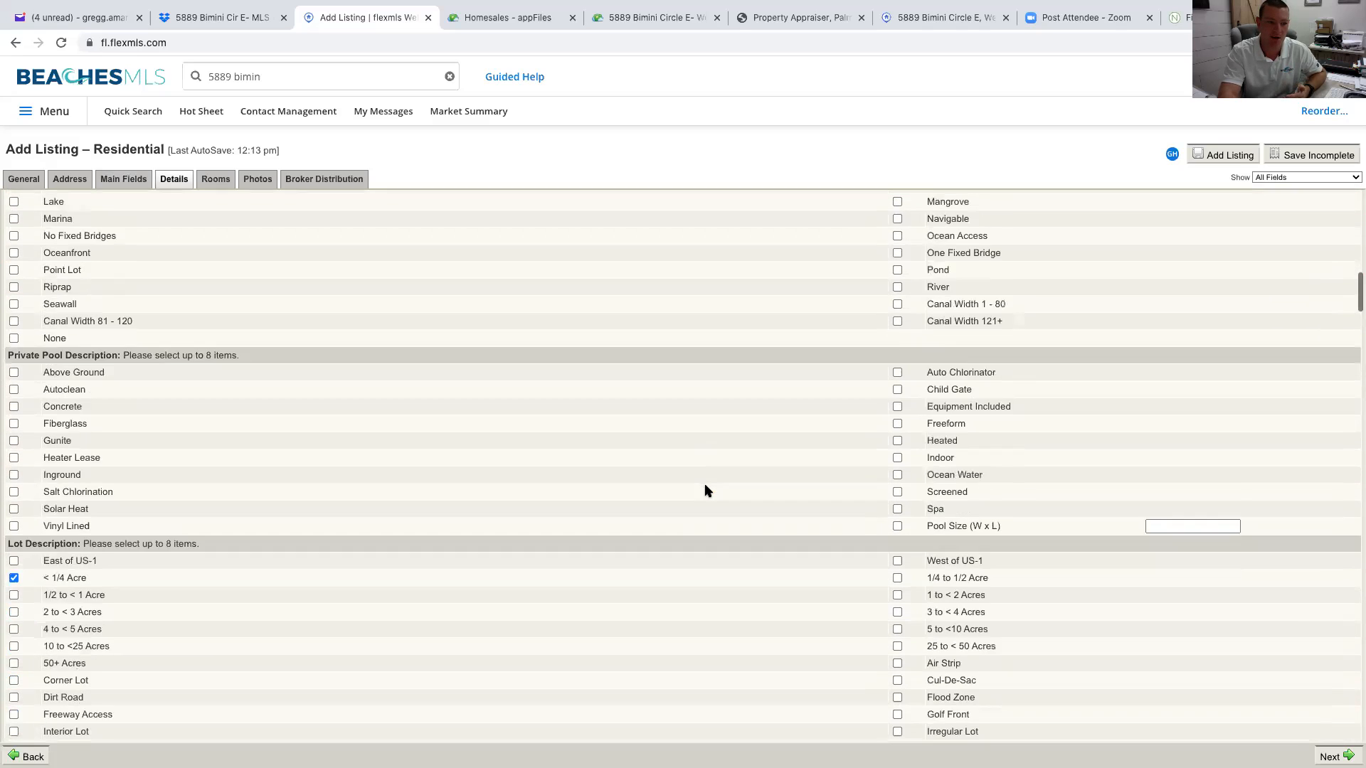
pyautogui.scroll(-8, 707, 490)
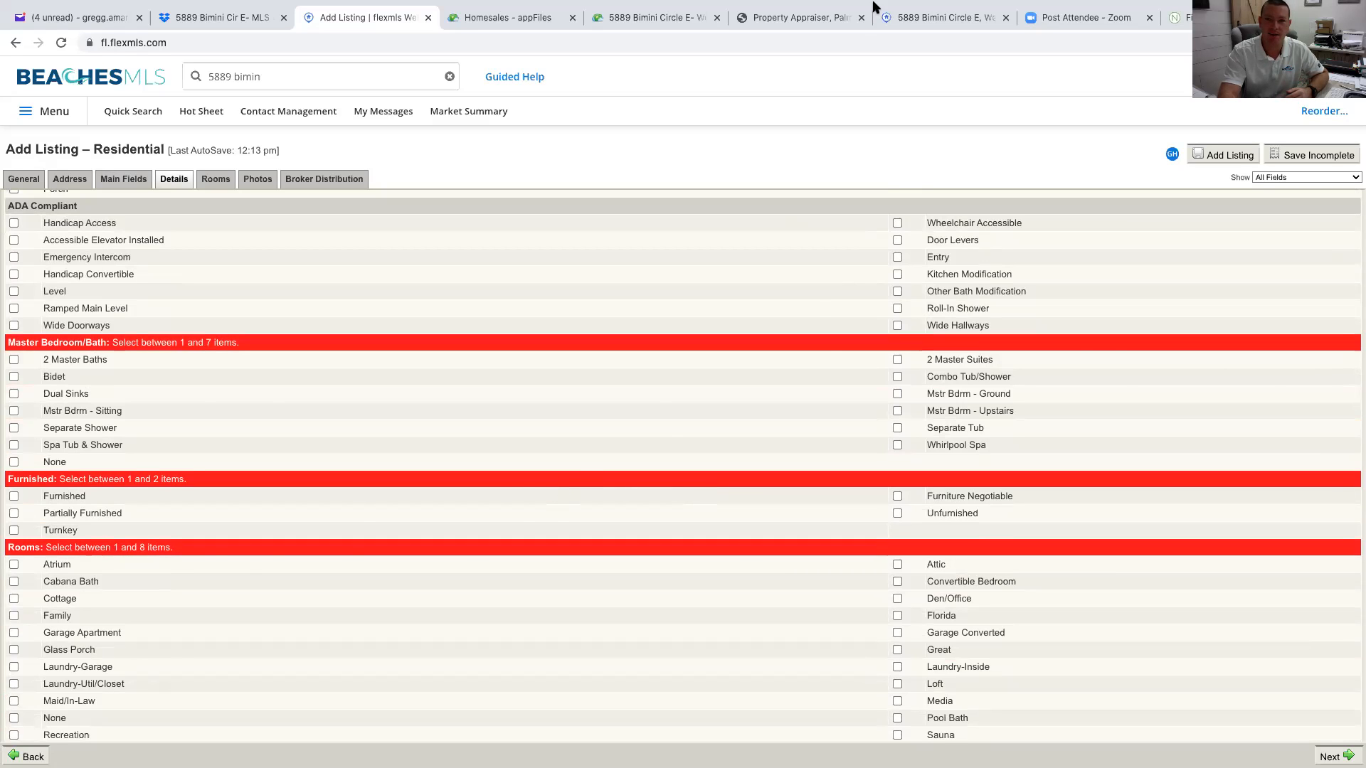
# Compare against the old listing report, then scroll further through the Details checklists
pyautogui.click(916, 17)
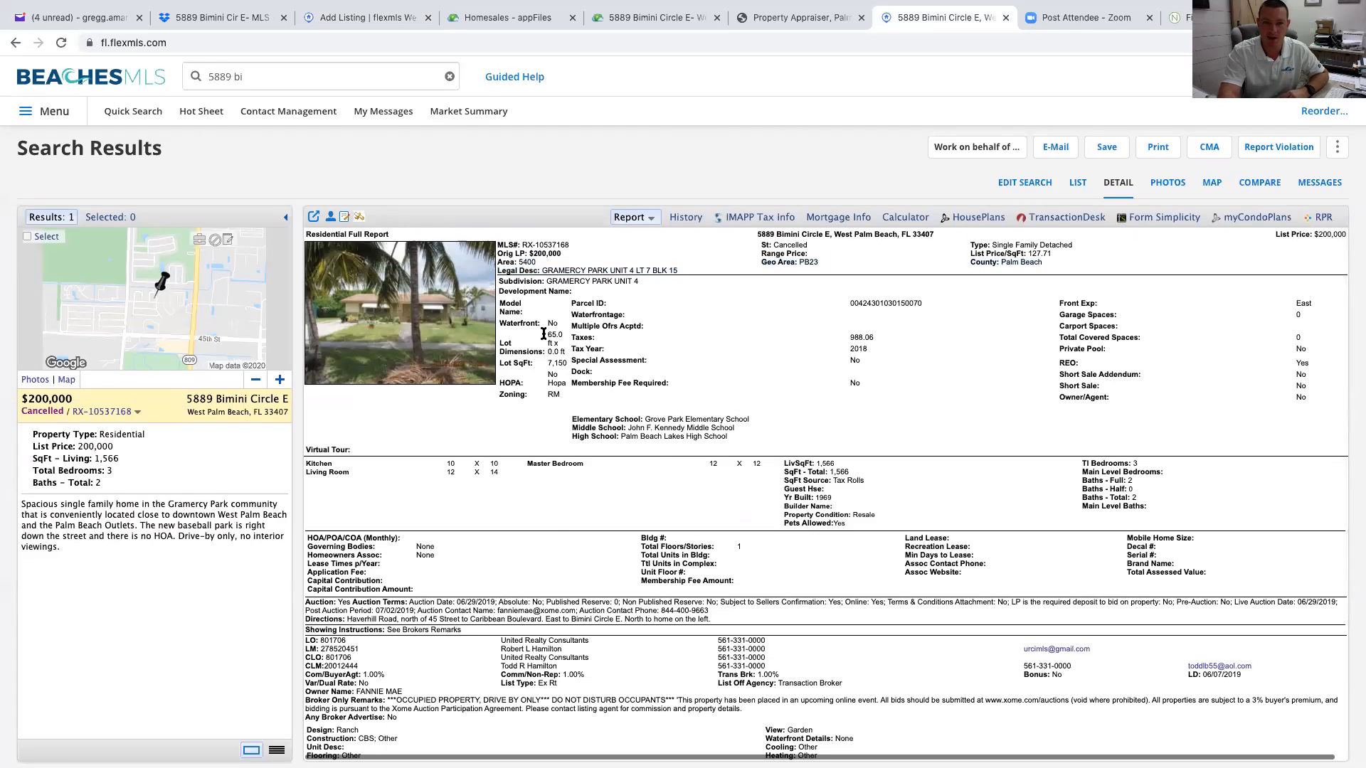
pyautogui.scroll(-3, 602, 492)
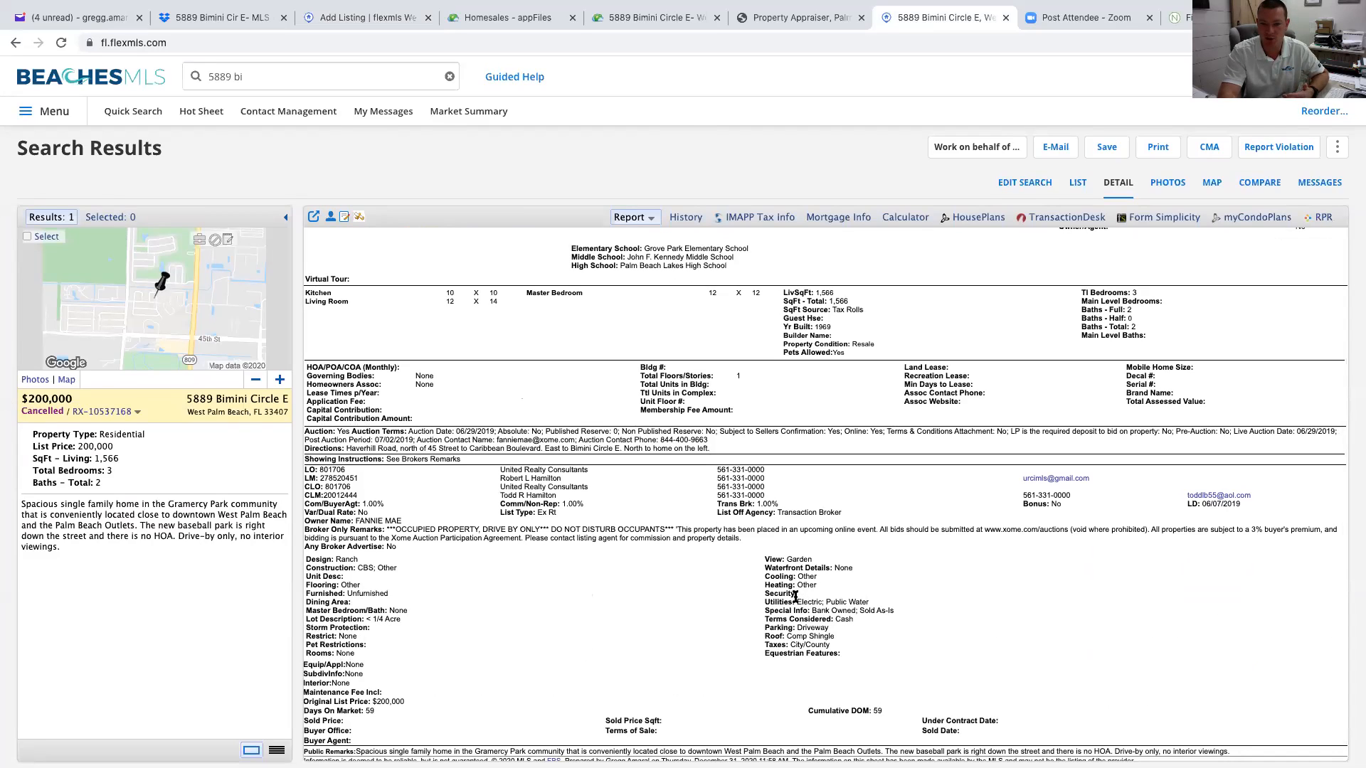
pyautogui.scroll(3, 785, 603)
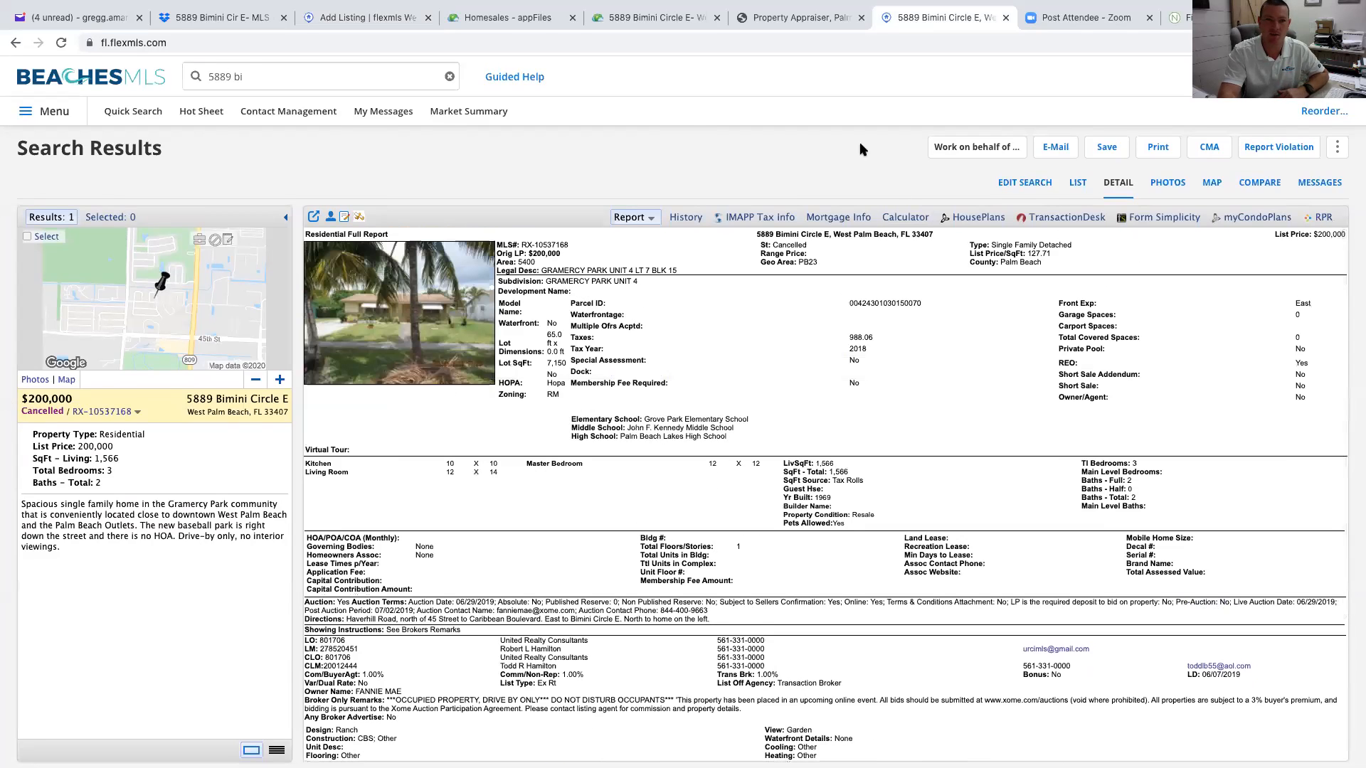
pyautogui.click(359, 19)
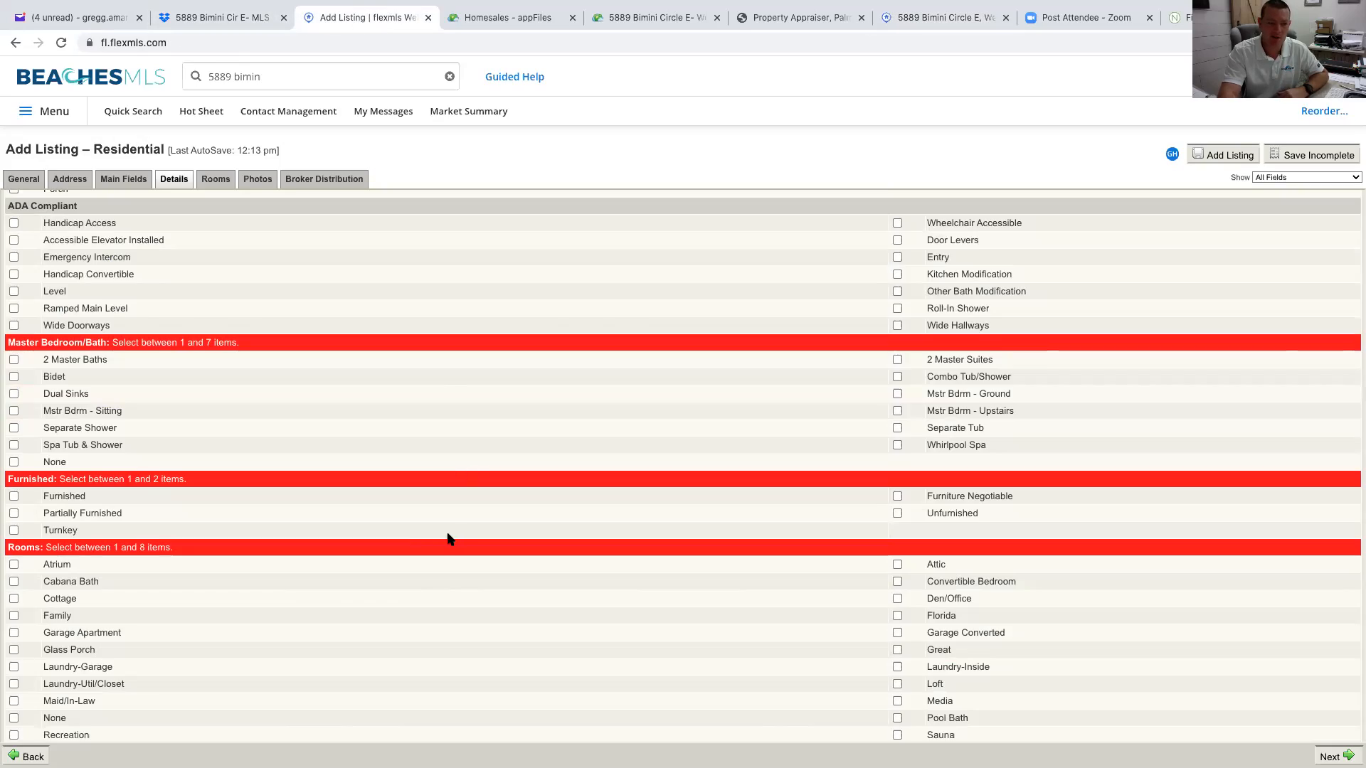
pyautogui.scroll(-10, 445, 537)
pyautogui.scroll(-15, 444, 537)
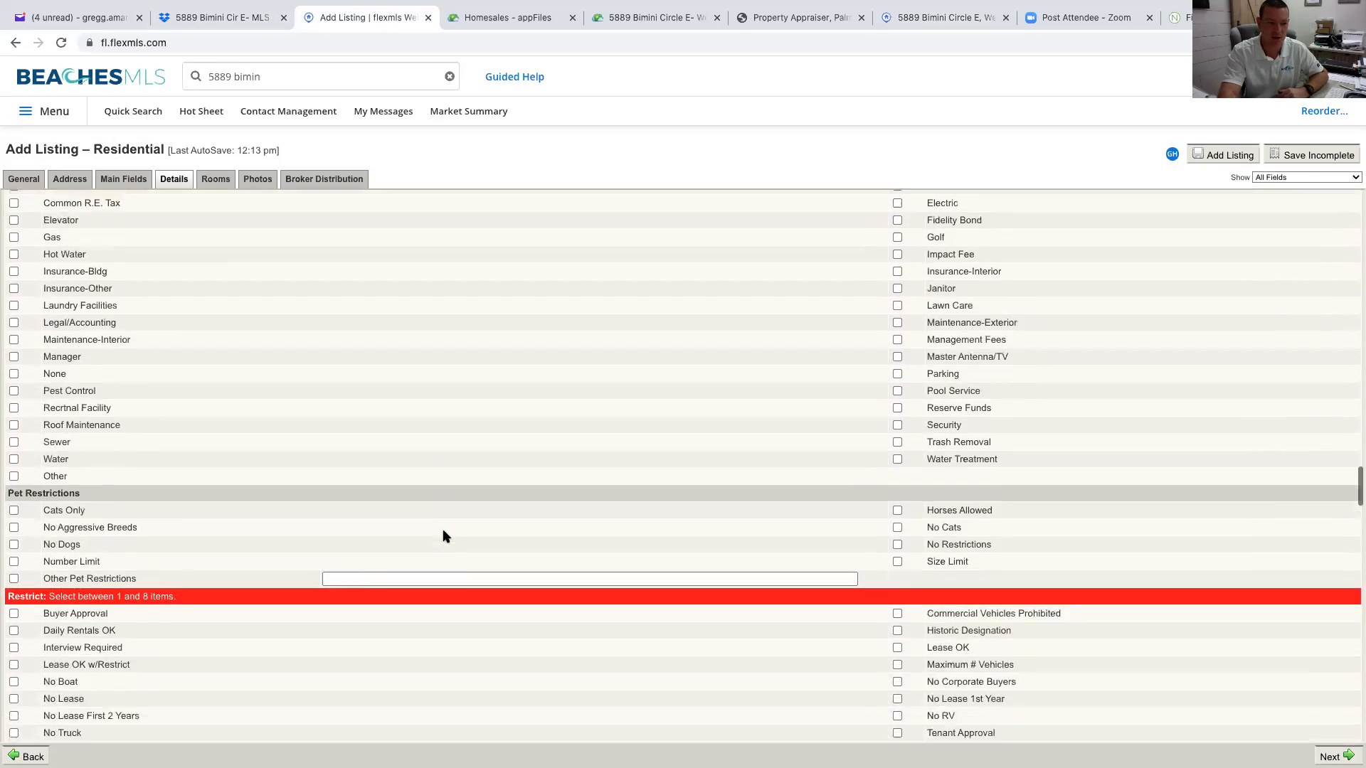
pyautogui.scroll(-5, 445, 537)
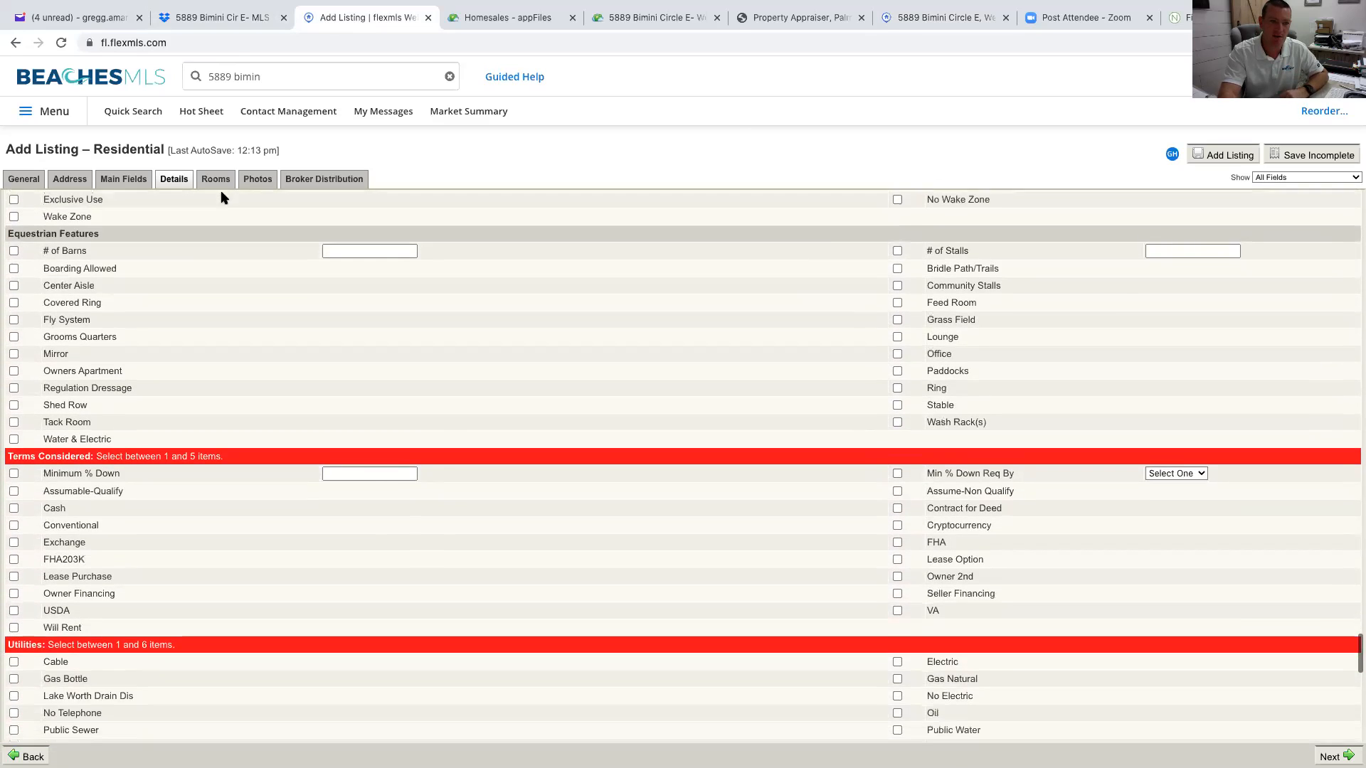
pyautogui.click(216, 179)
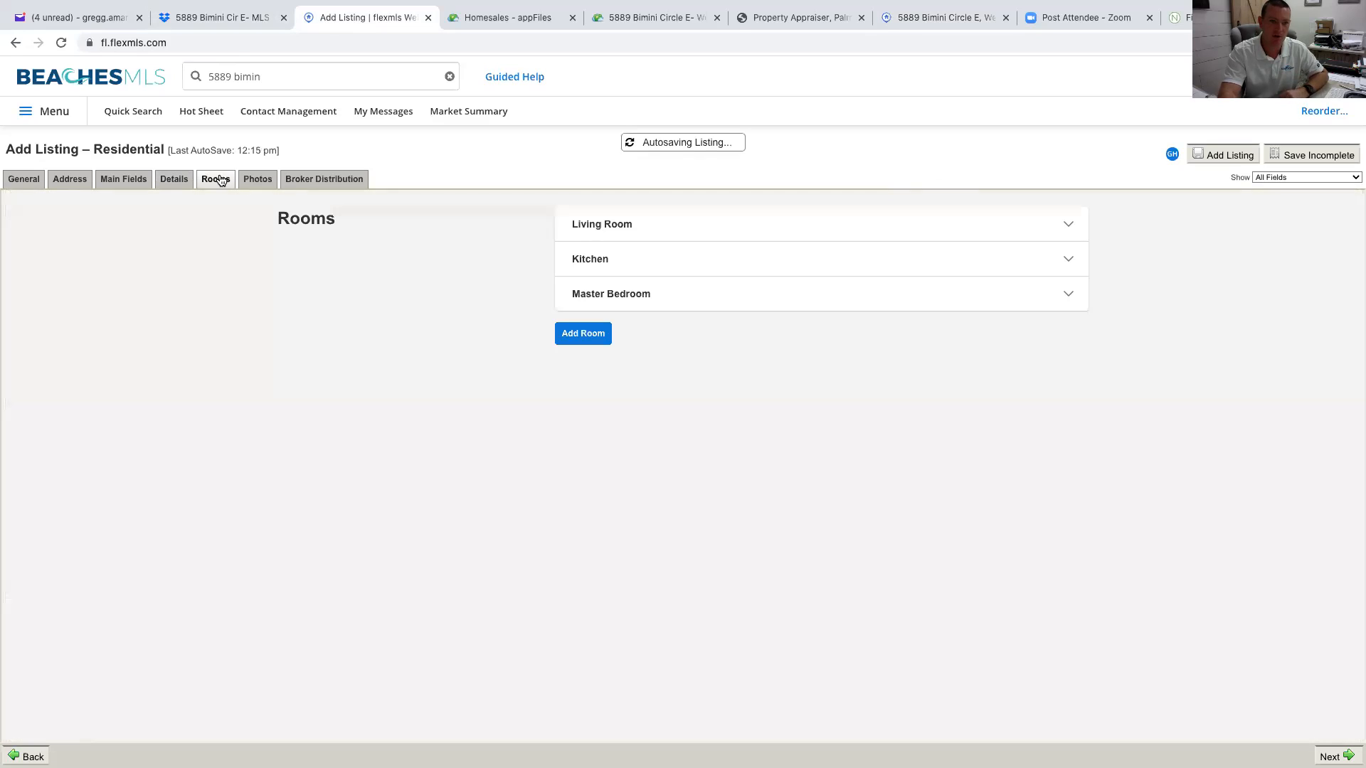
# Expand Living Room, checking its length field and Level choices, then expand Kitchen and Master Bedroom
pyautogui.click(737, 233)
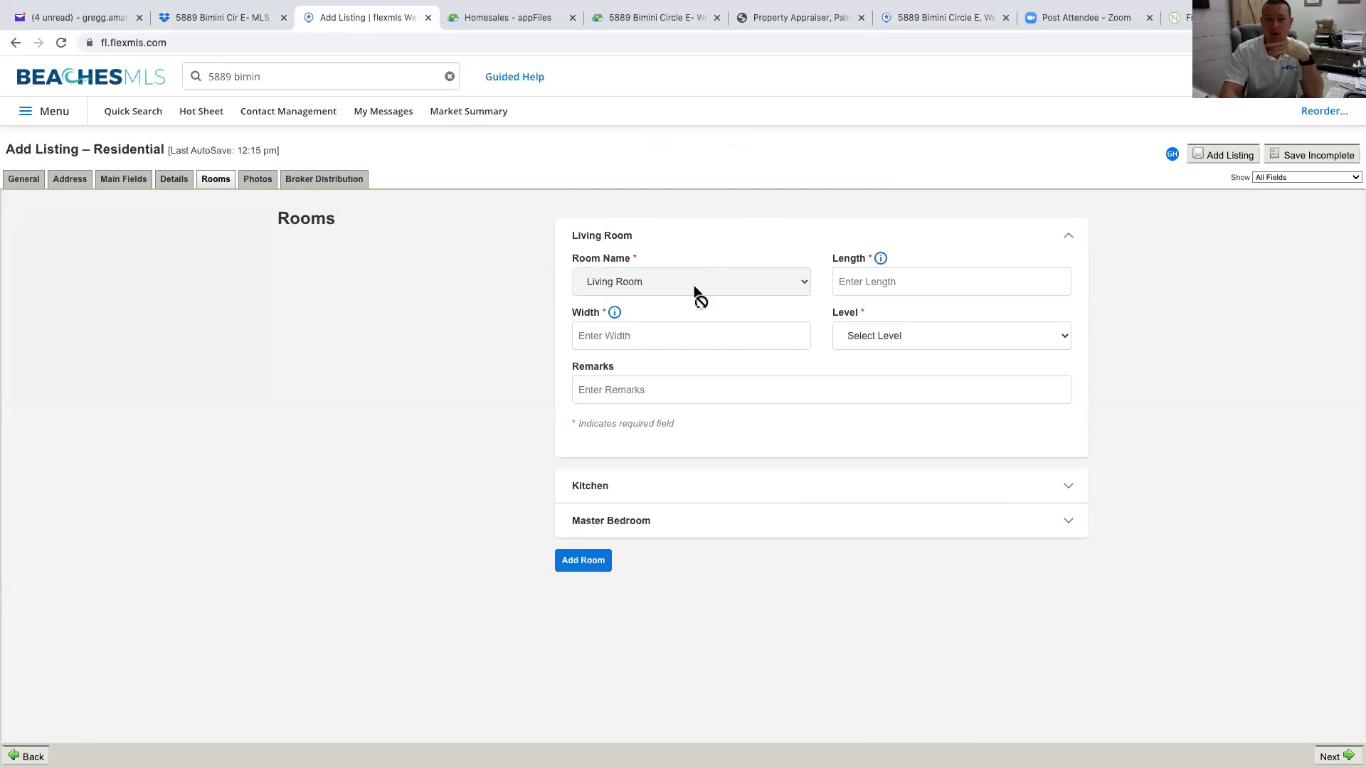
pyautogui.click(885, 279)
pyautogui.click(857, 337)
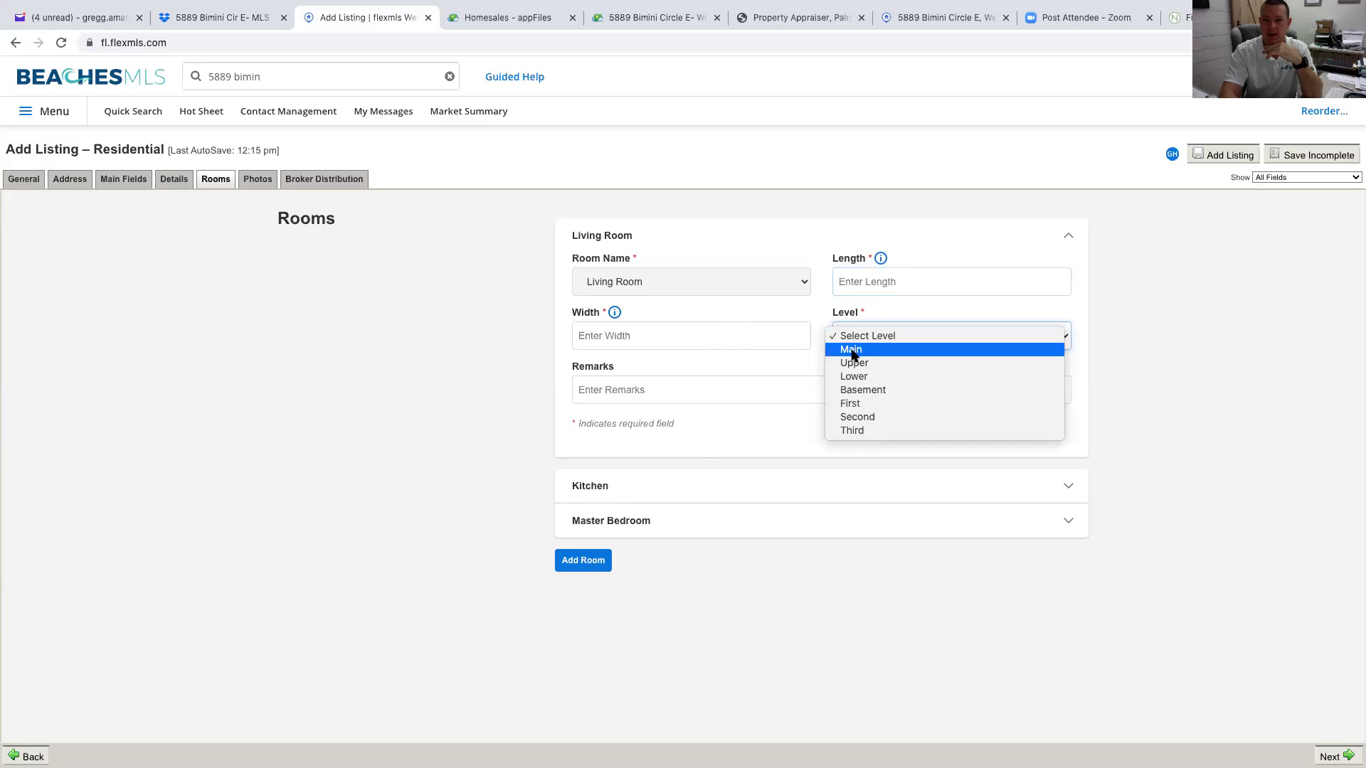
pyautogui.click(719, 483)
pyautogui.click(720, 485)
pyautogui.scroll(-1, 778, 492)
pyautogui.click(780, 694)
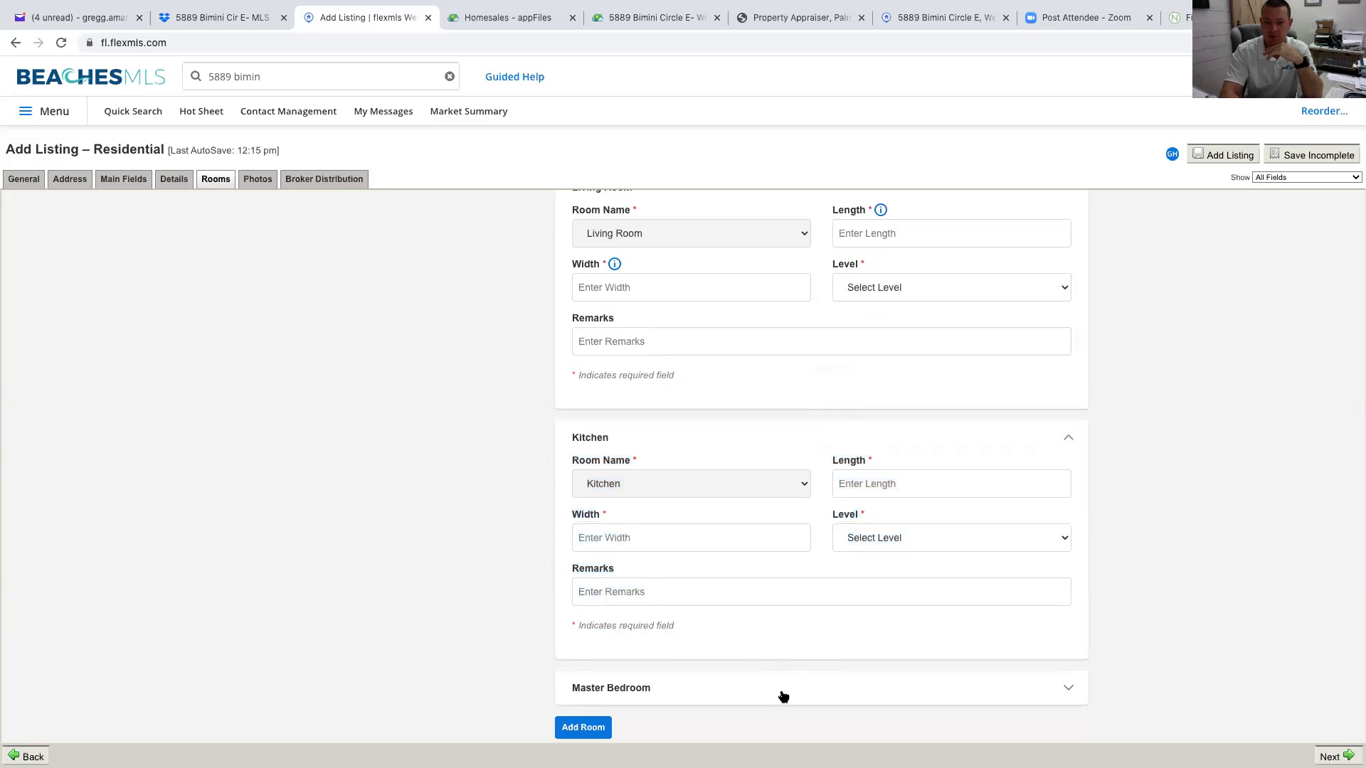
pyautogui.click(266, 180)
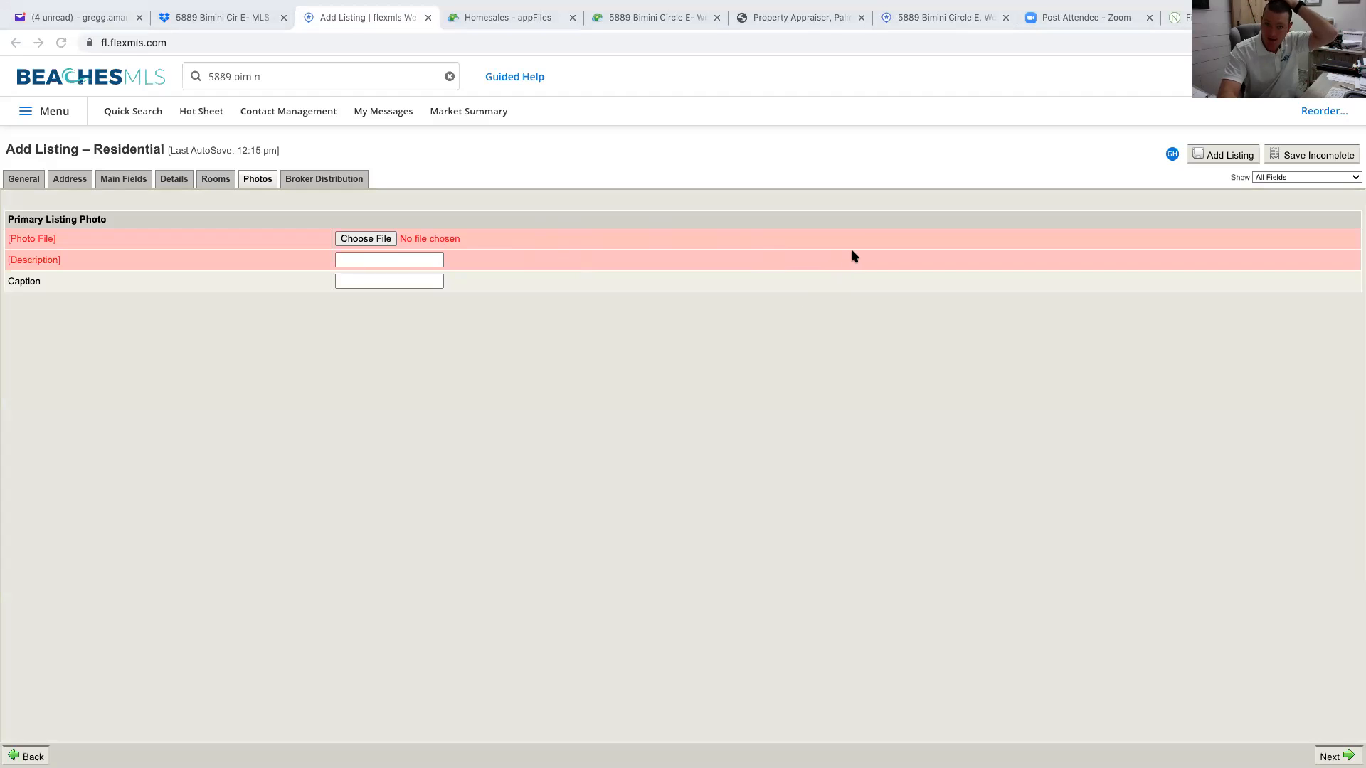
# Preview the suggested photo descriptions on the Primary Listing Photo form, then open Broker Distribution
pyautogui.click(339, 260)
pyautogui.click(366, 259)
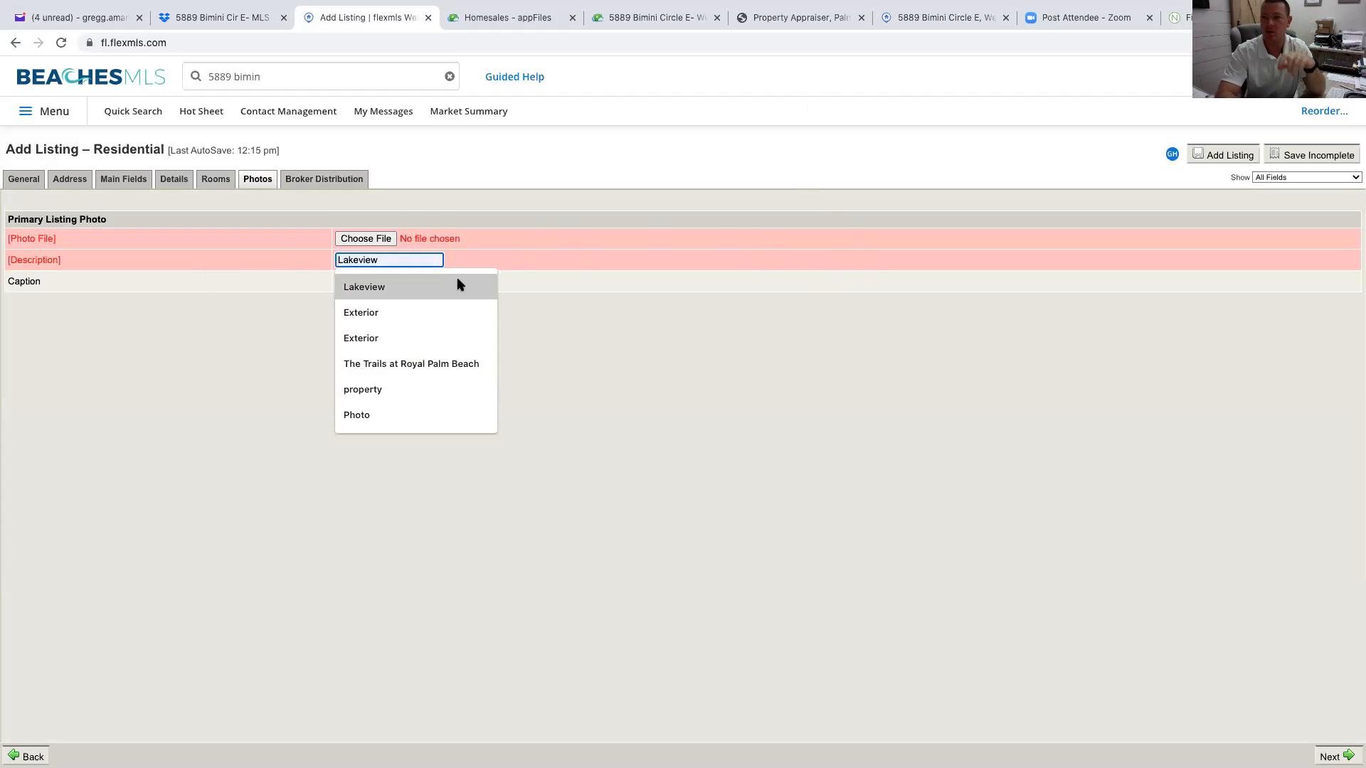
pyautogui.click(235, 401)
pyautogui.click(335, 181)
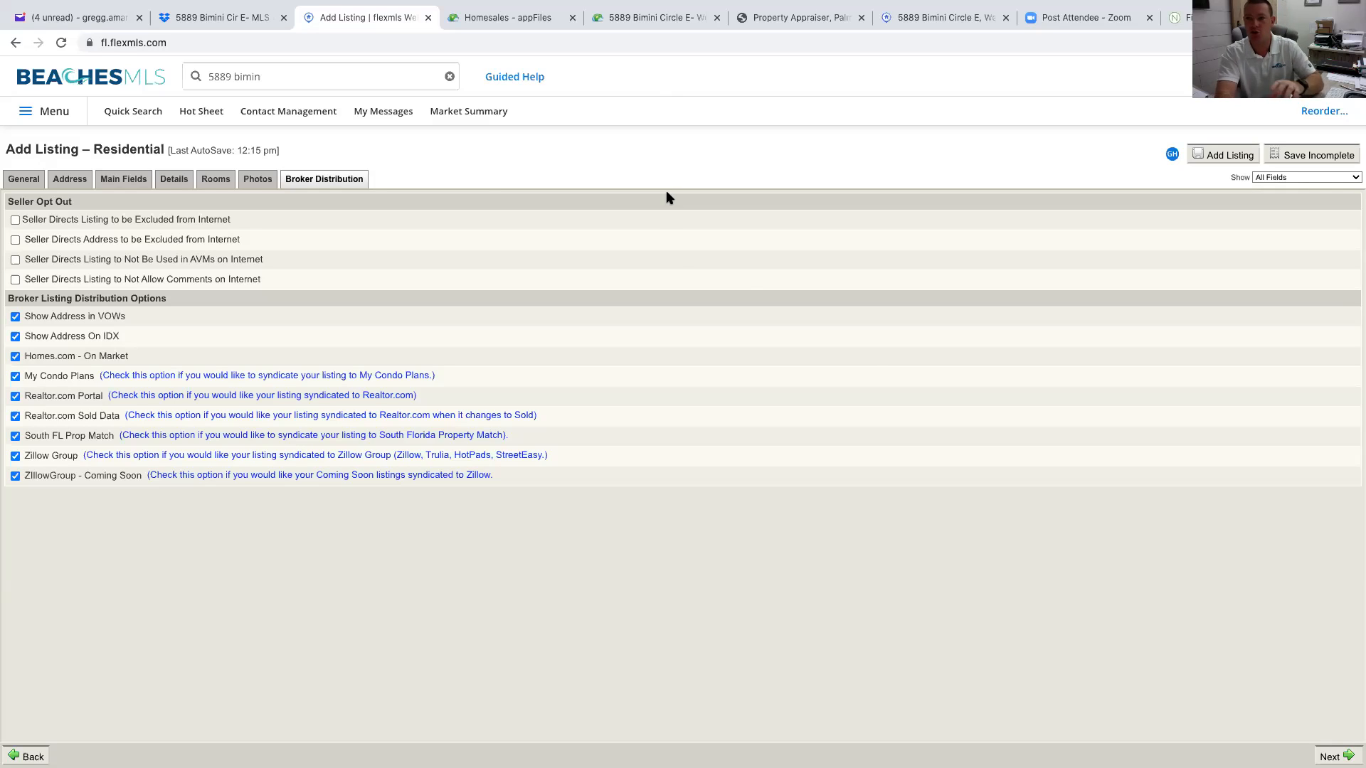
pyautogui.click(58, 116)
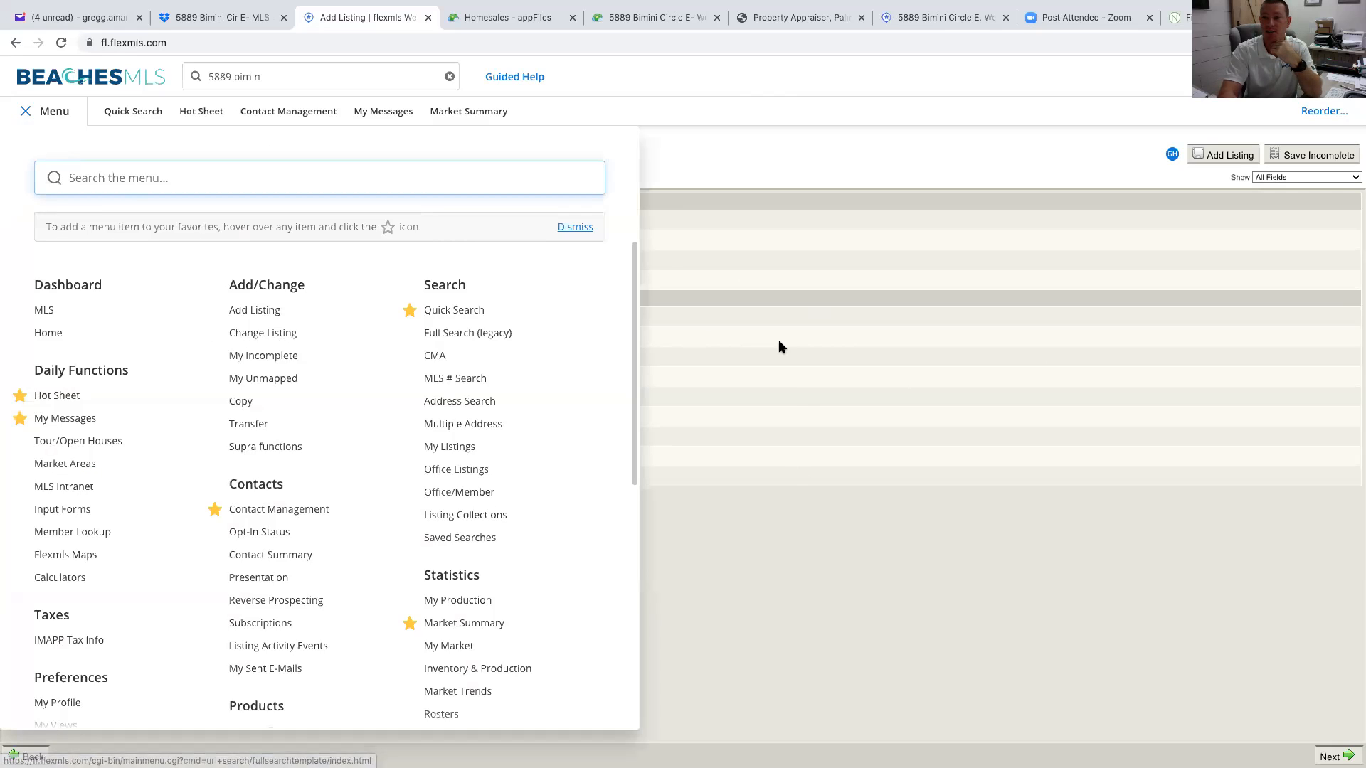
pyautogui.click(802, 146)
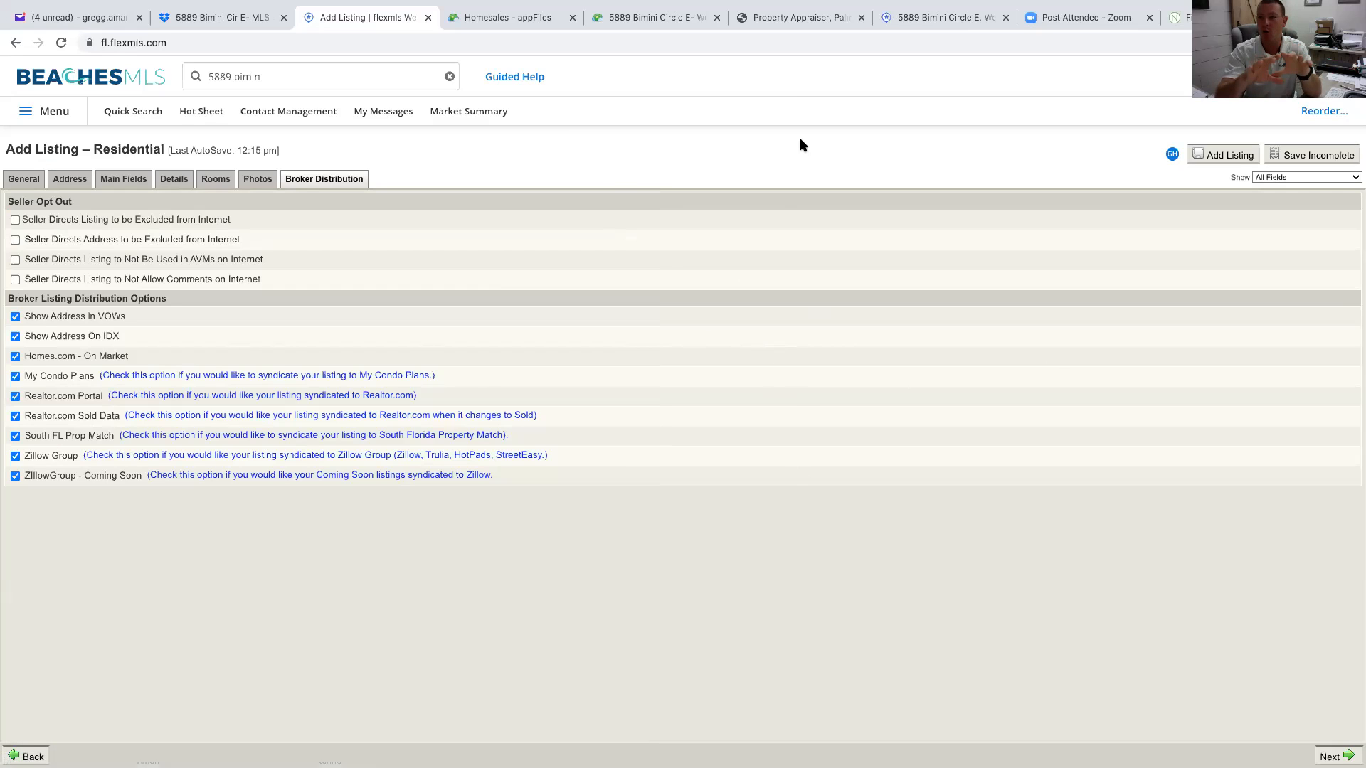